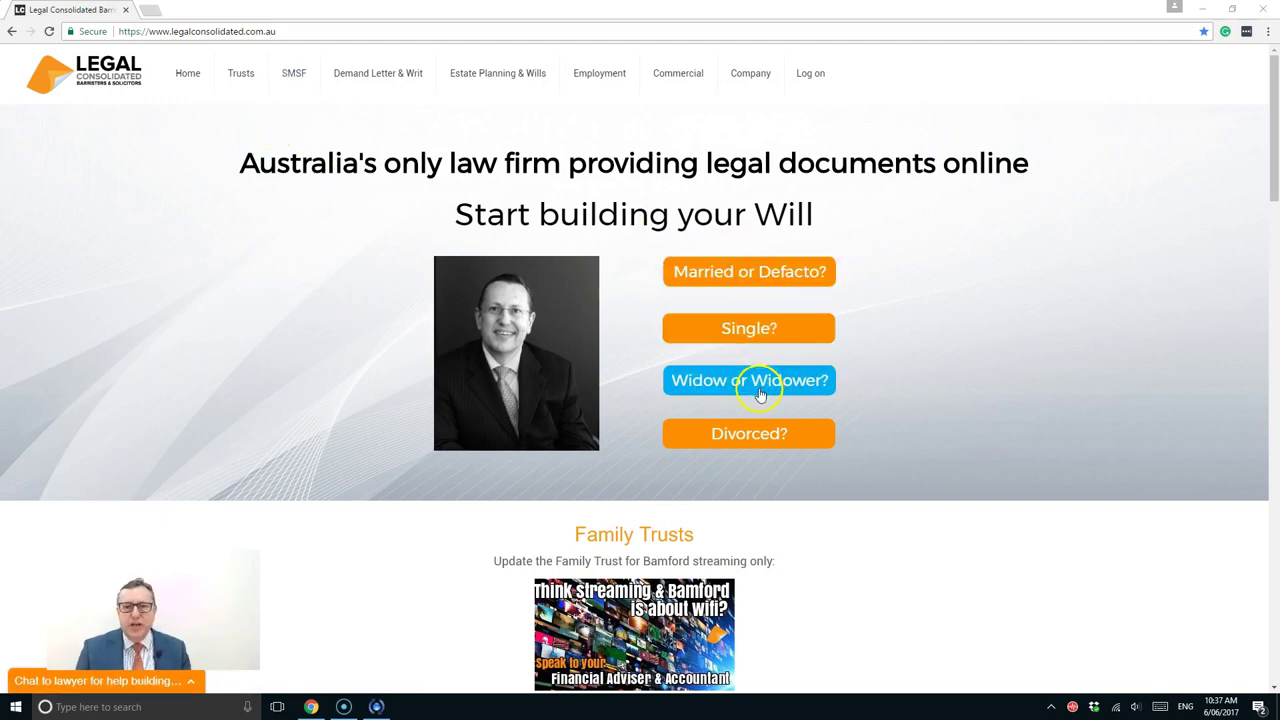
# Go to the Estate Planning & Wills page from the top navigation bar
pyautogui.click(477, 79)
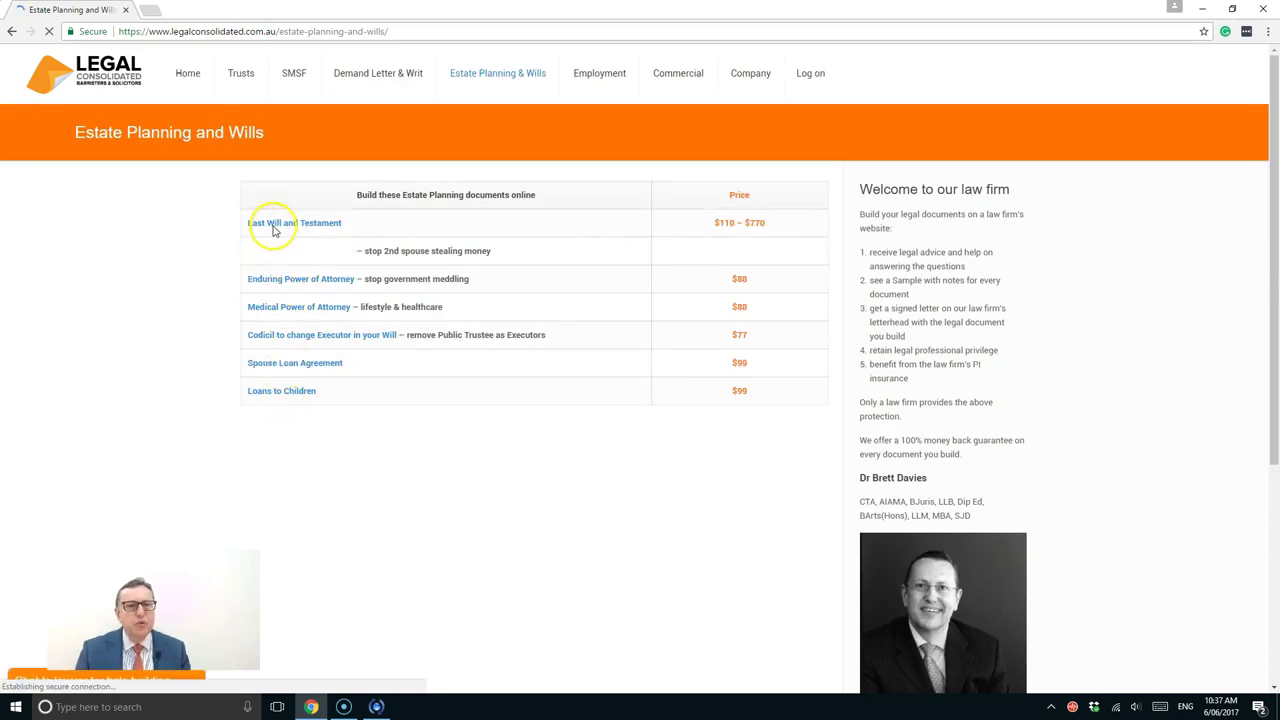
# Compare the Last Will and Testament options and choose the $770 Tax Effective 3-Generation Mutual Wills
pyautogui.click(273, 229)
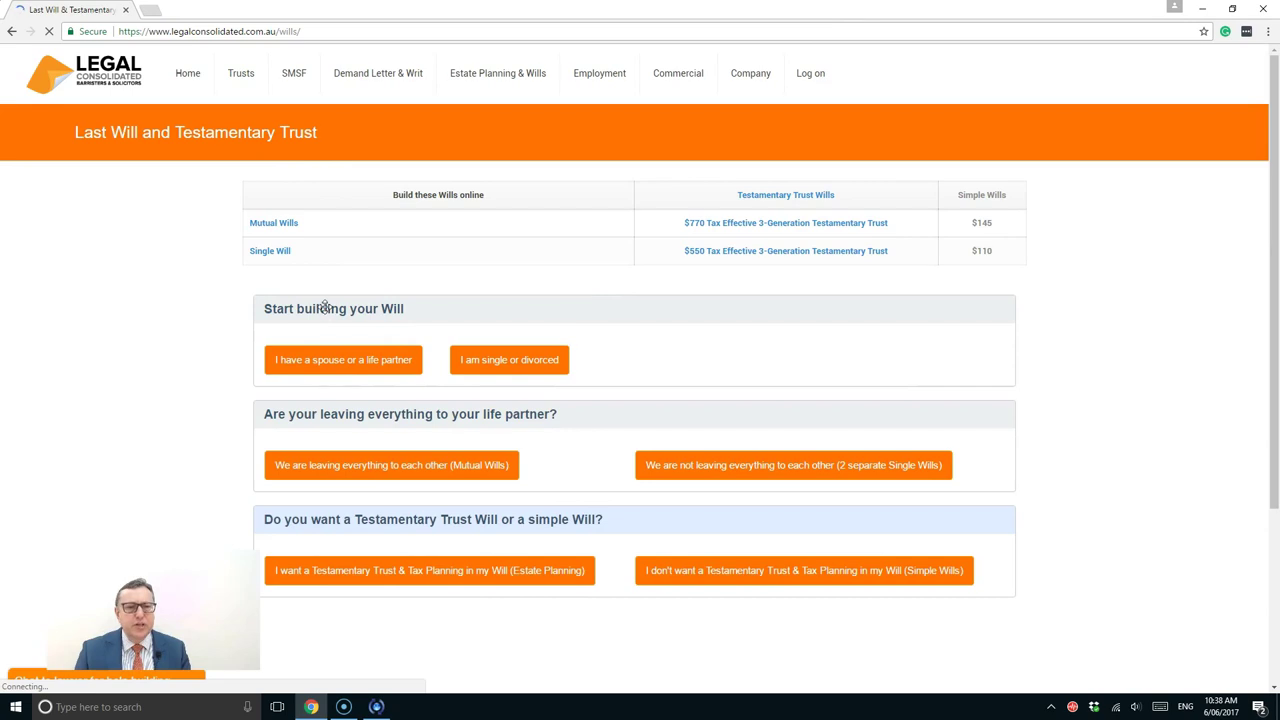
pyautogui.scroll(-3, 325, 307)
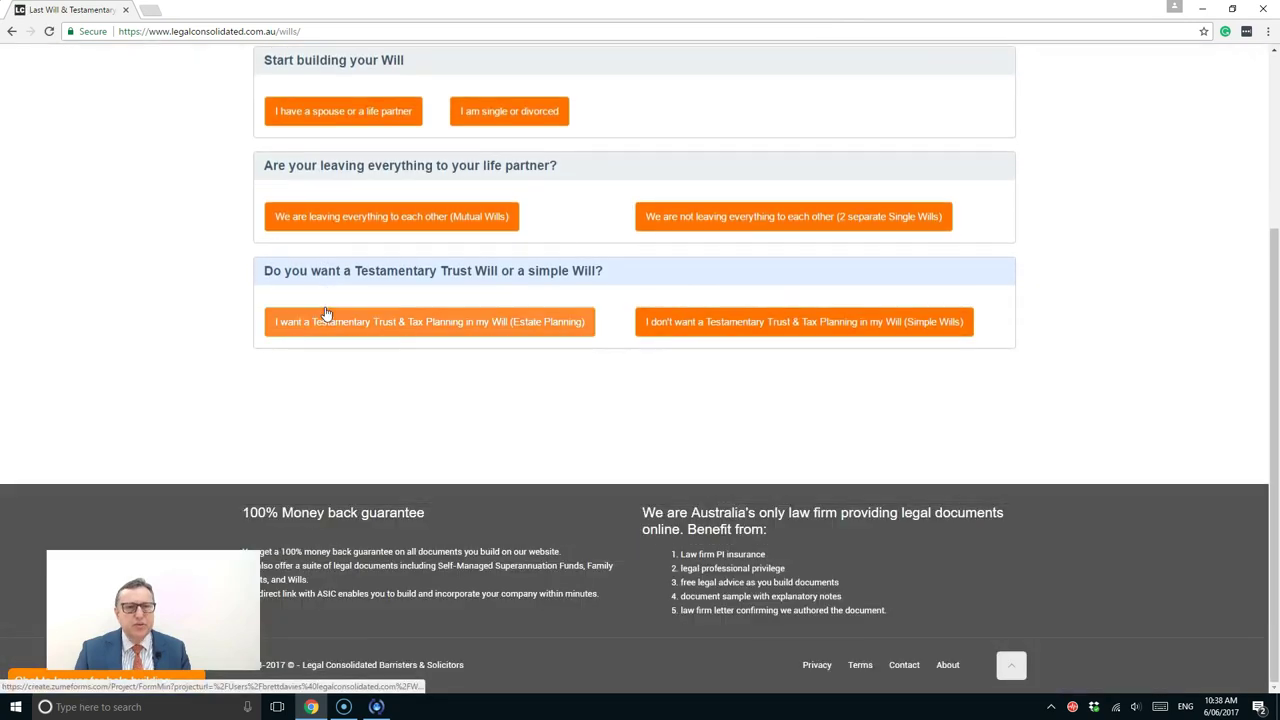
pyautogui.scroll(2, 325, 314)
pyautogui.click(311, 205)
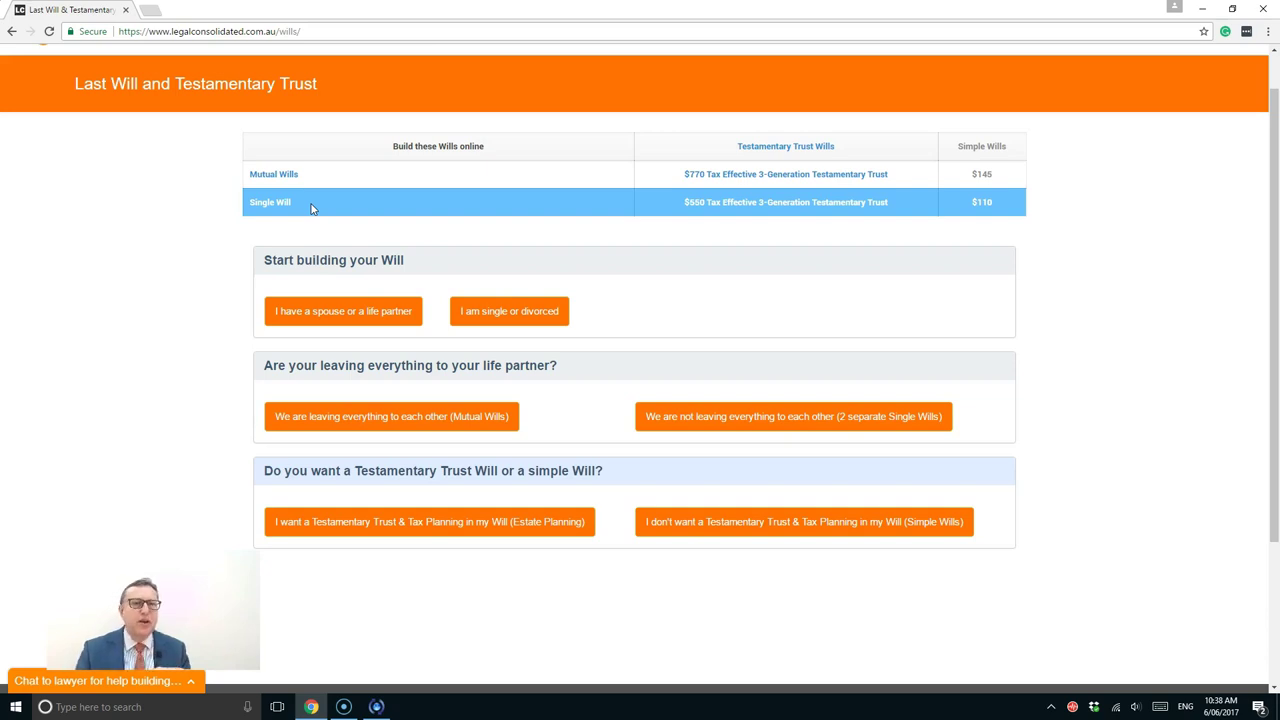
pyautogui.click(283, 176)
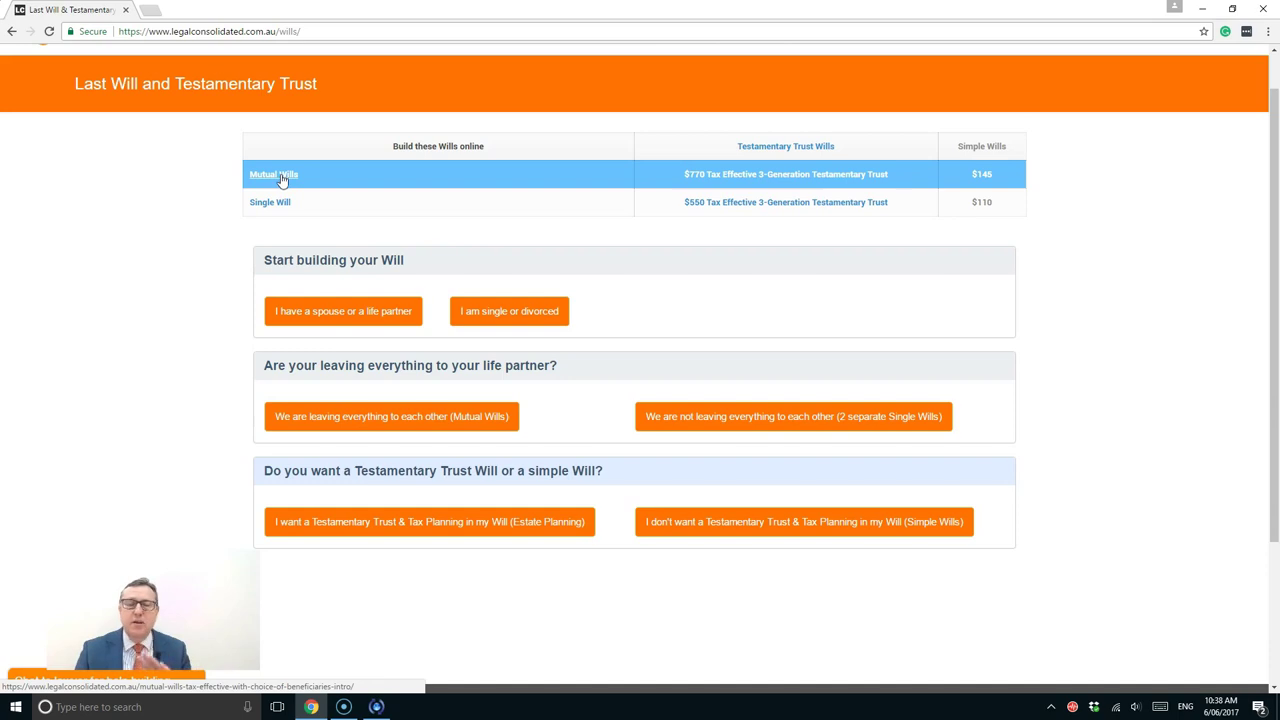
pyautogui.click(272, 205)
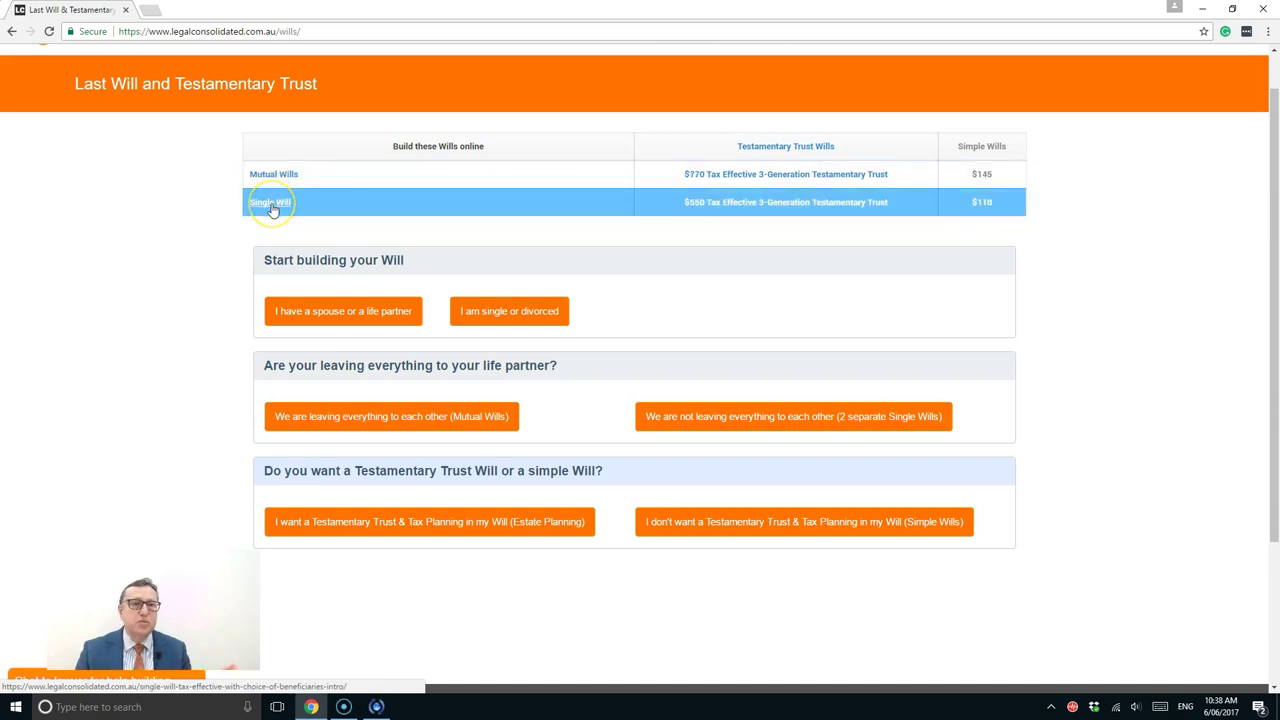
pyautogui.click(277, 177)
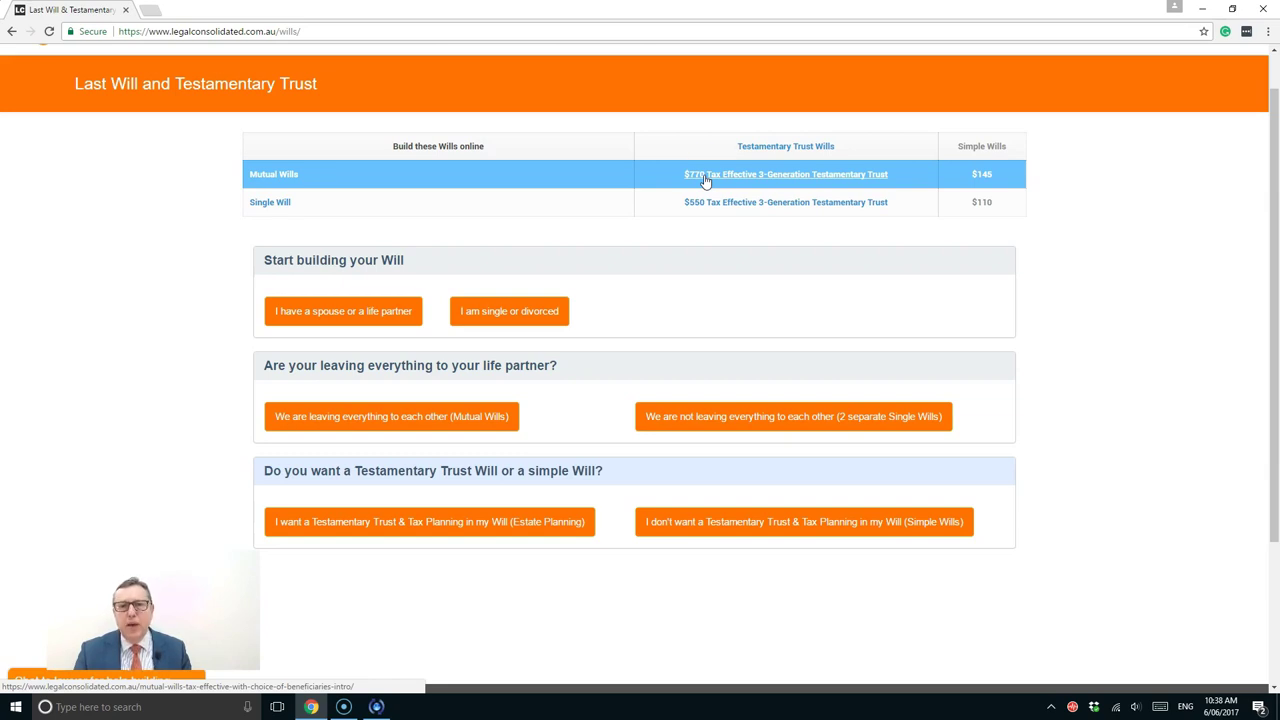
pyautogui.click(716, 180)
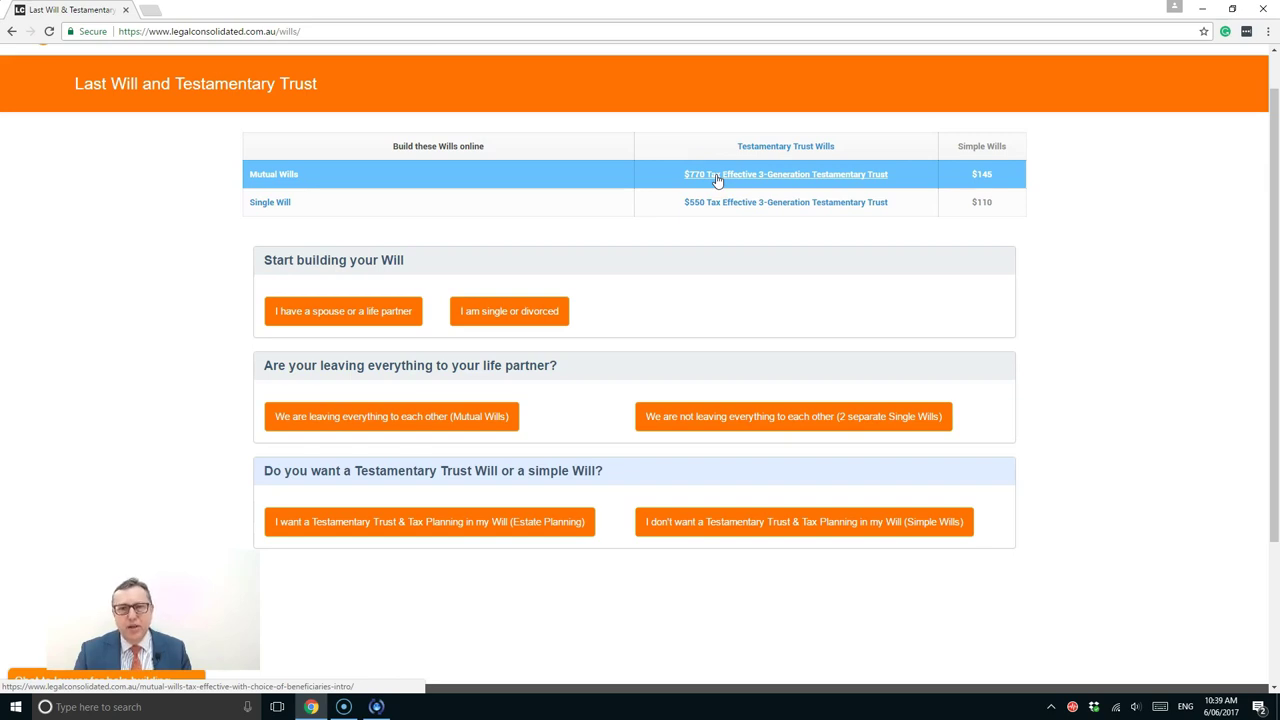
# Look over the $770 Tax Effective Mutual Wills product page, then choose Build Now
pyautogui.click(716, 180)
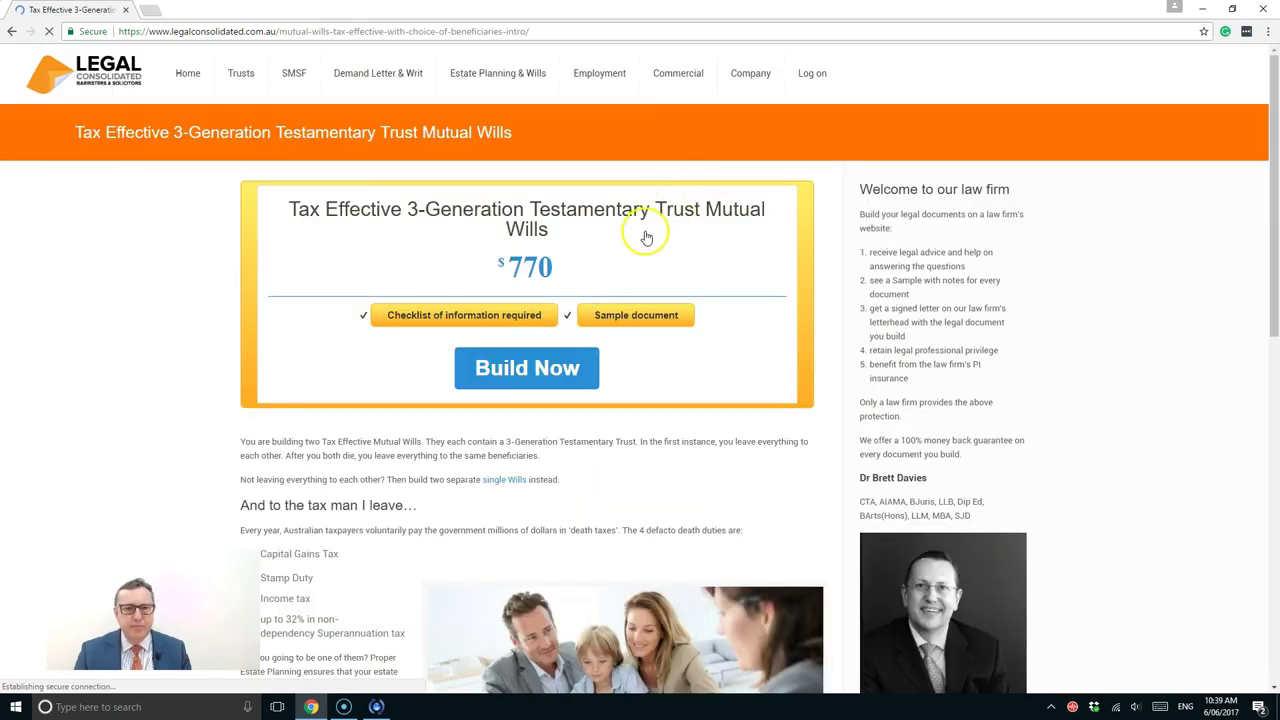
pyautogui.scroll(-5, 443, 457)
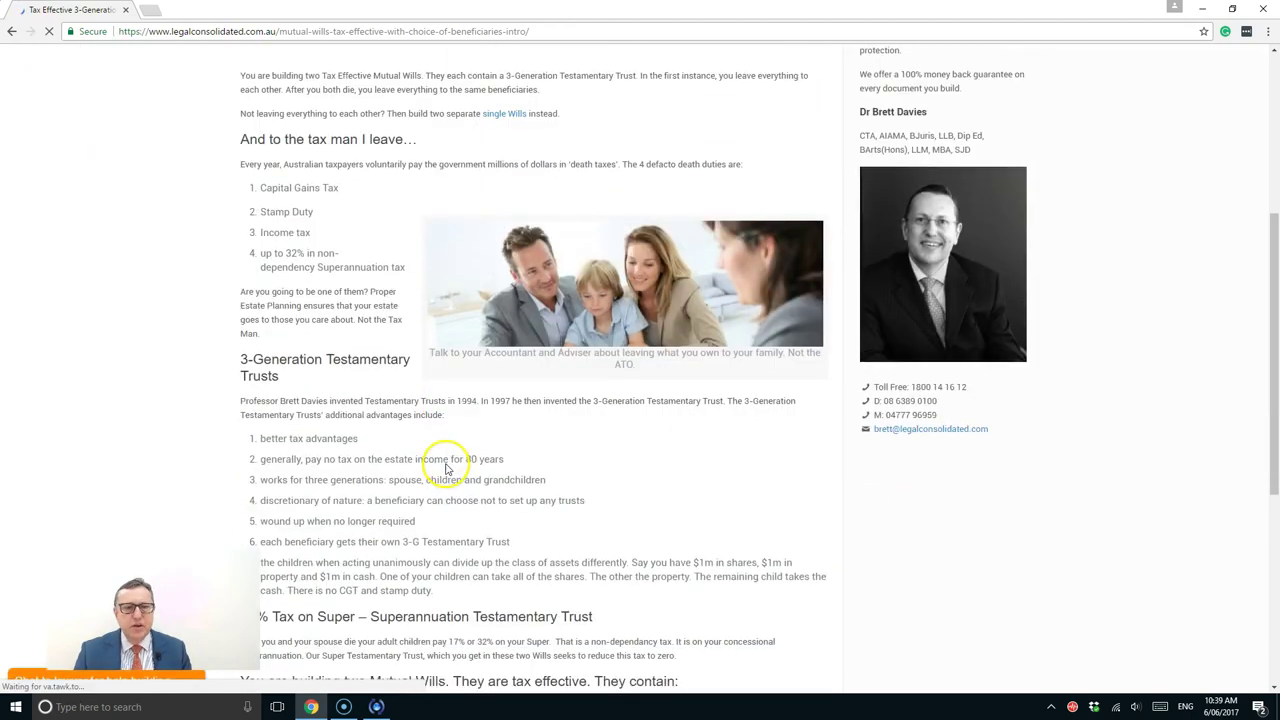
pyautogui.scroll(-3, 447, 463)
pyautogui.scroll(7, 446, 460)
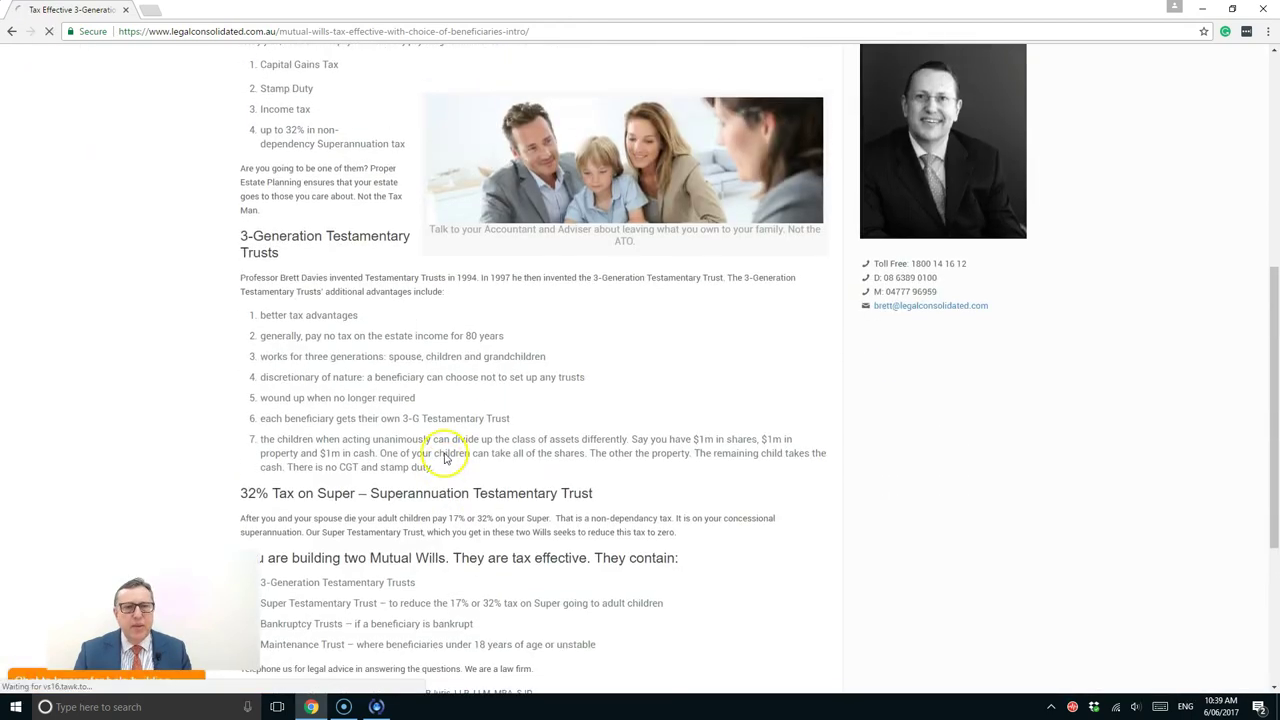
pyautogui.scroll(1, 446, 458)
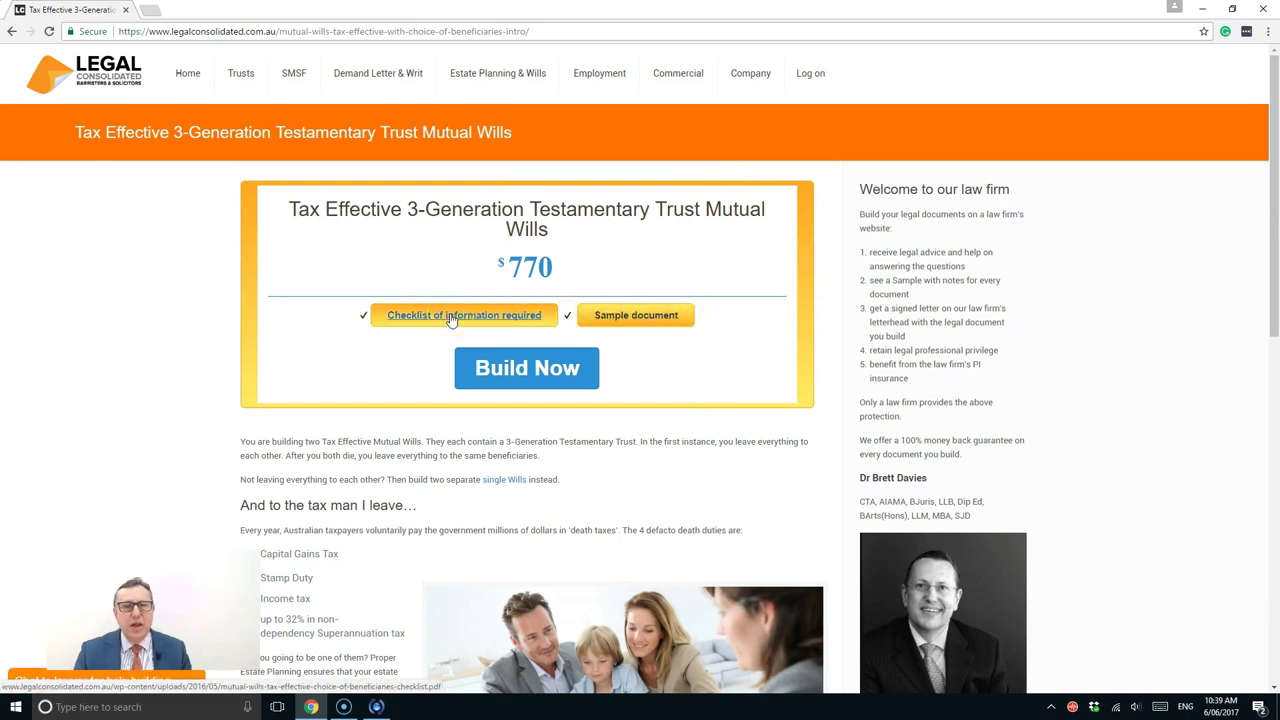
pyautogui.click(504, 373)
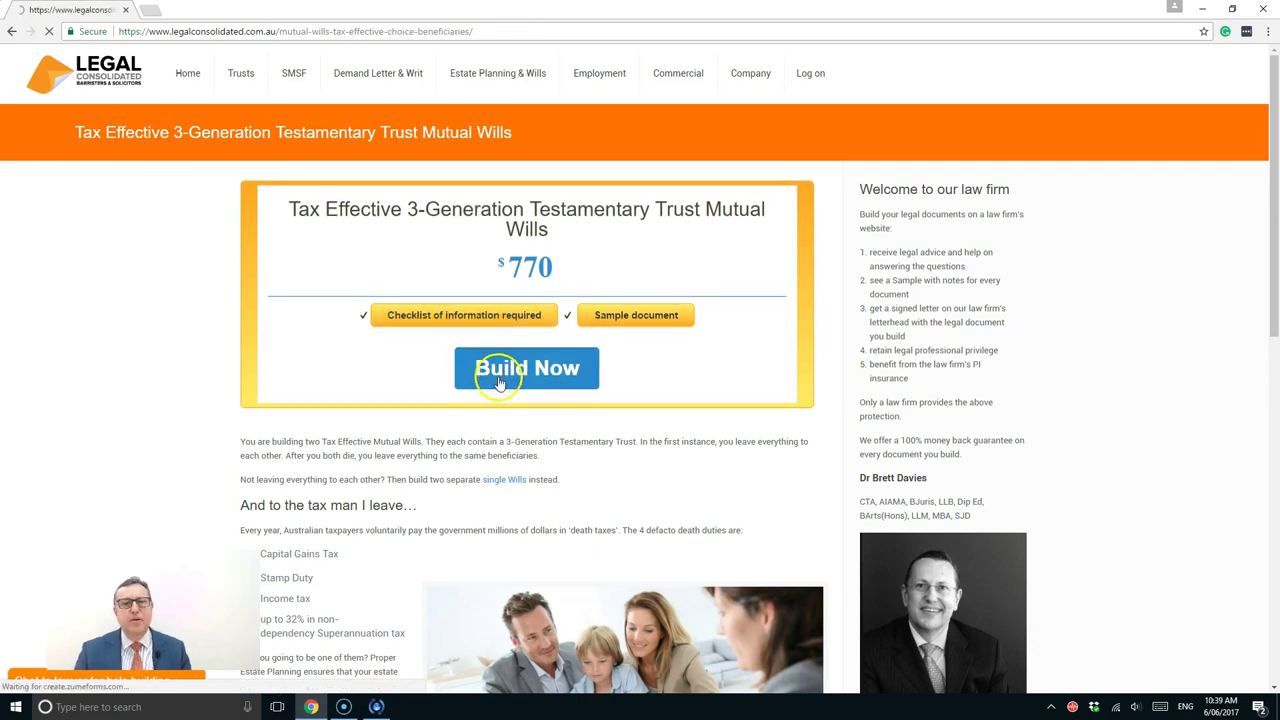
# Log in with the saved account and start a new Mutual Wills - Tax Effective record
pyautogui.click(499, 380)
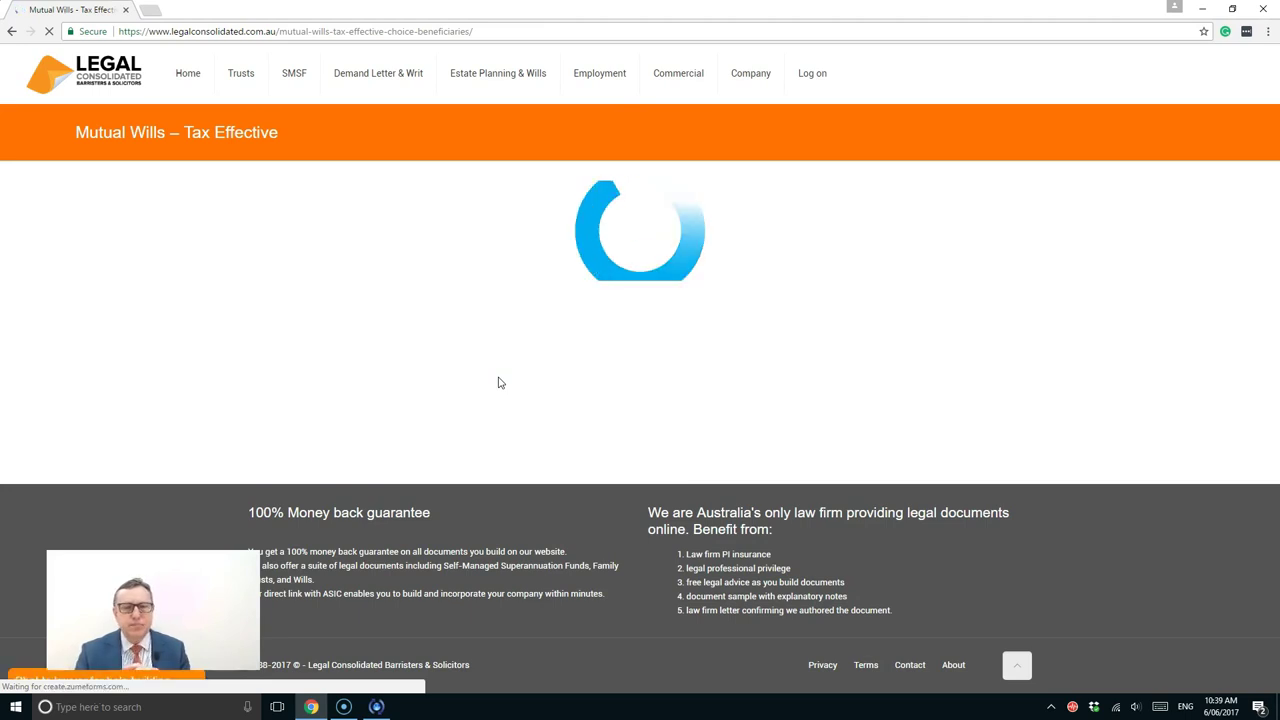
pyautogui.click(494, 368)
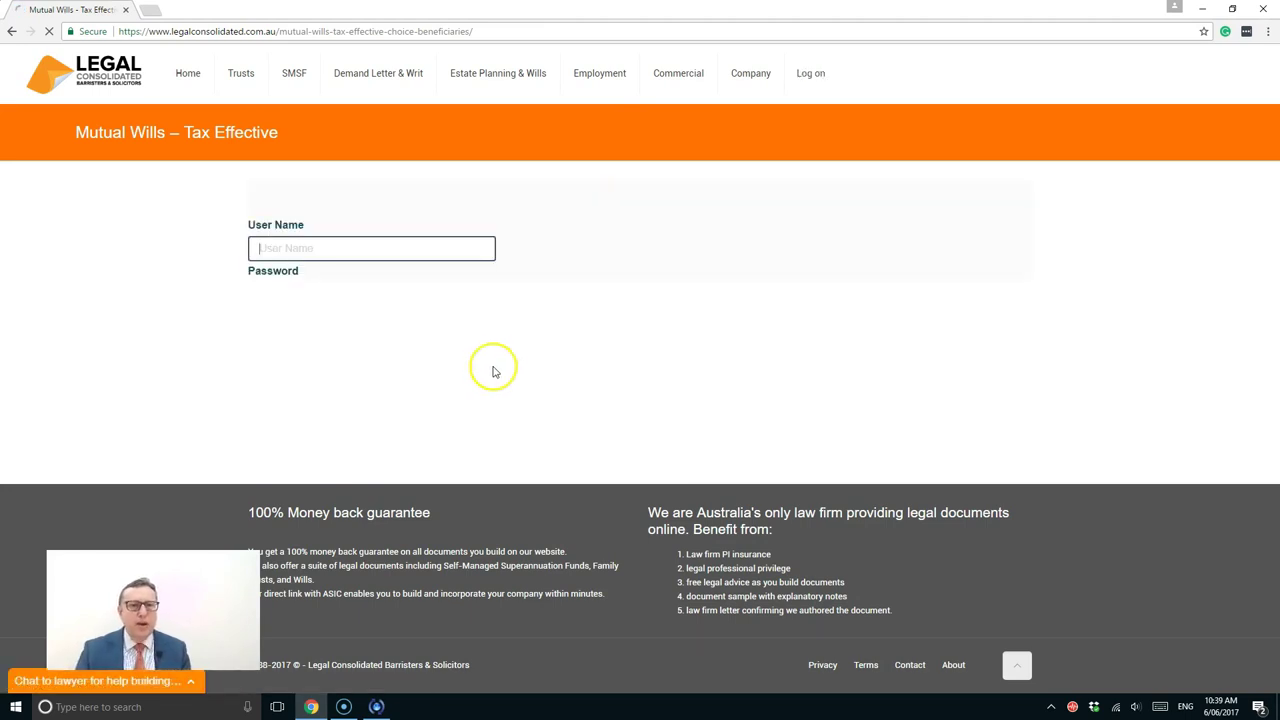
pyautogui.write('b')
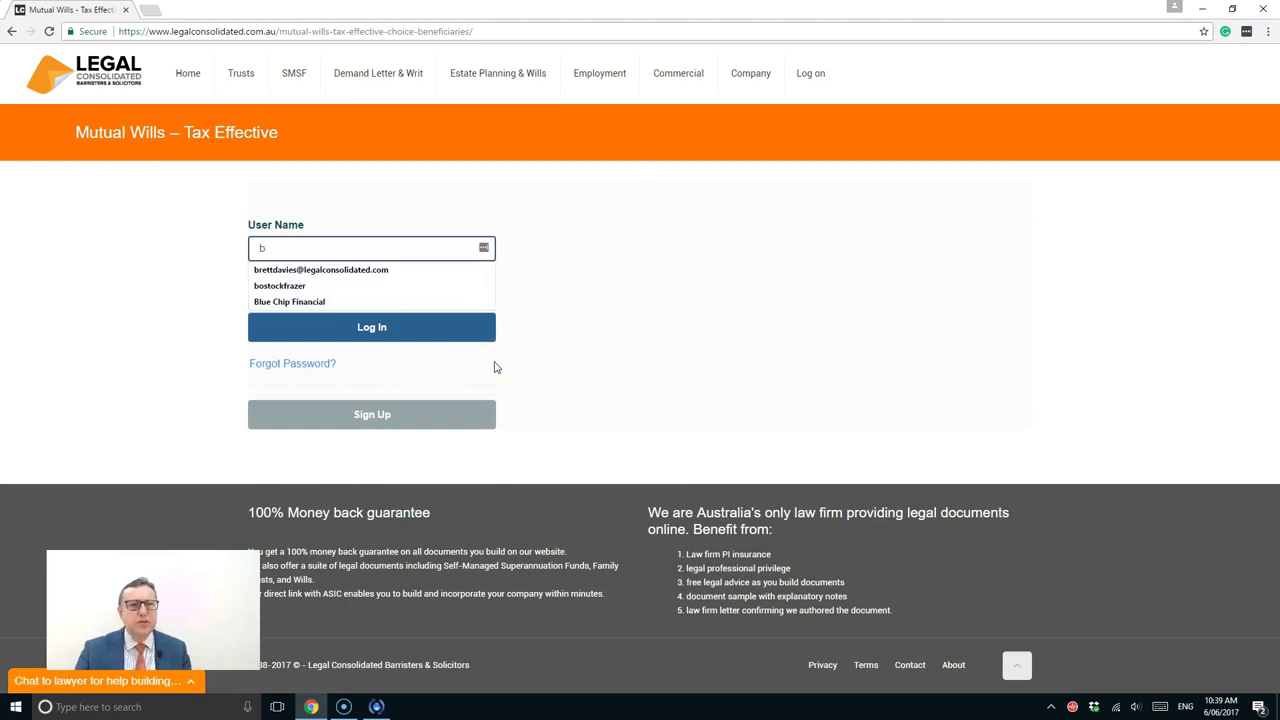
pyautogui.click(343, 270)
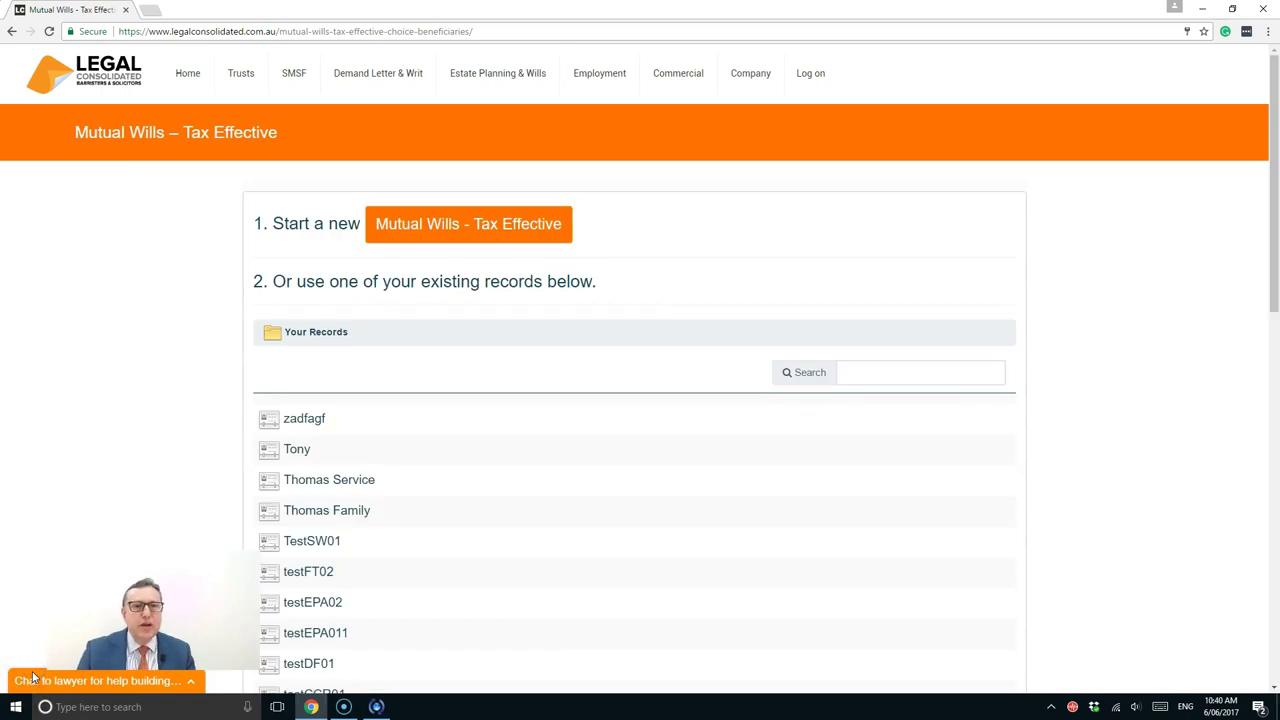
pyautogui.click(508, 226)
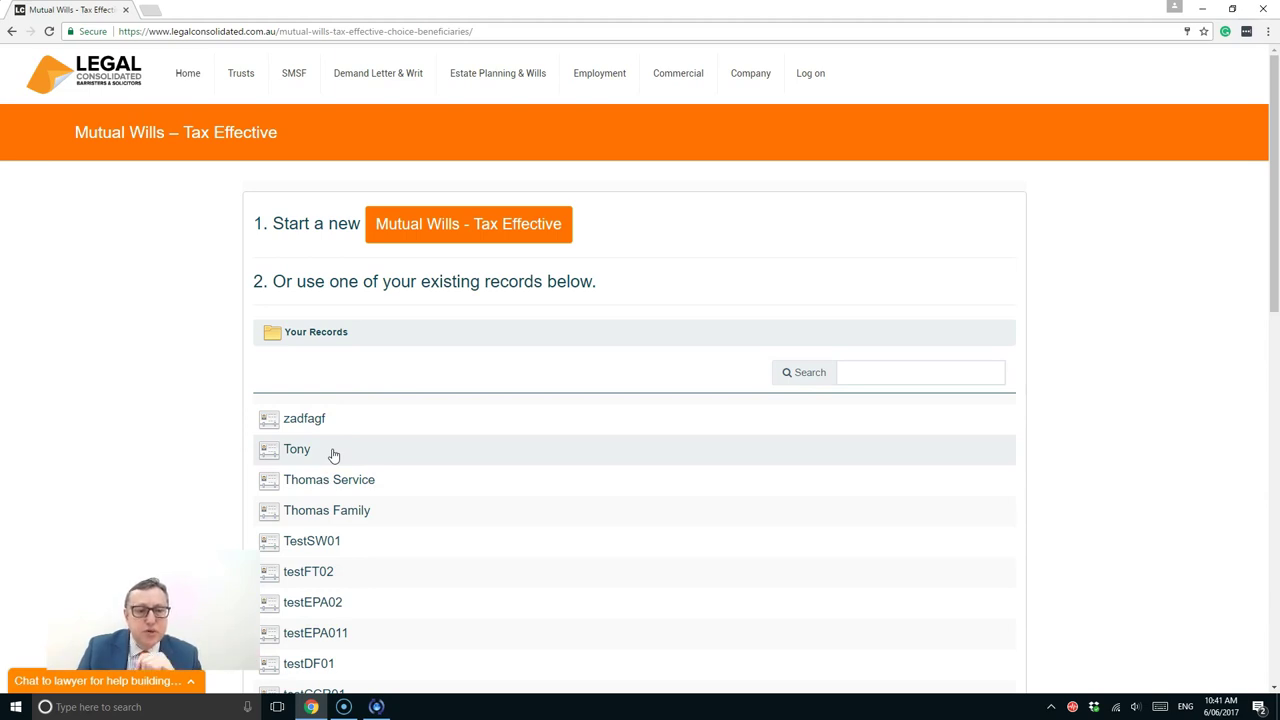
# Enter the will-maker's names and set the date of birth to 15 June 1977
pyautogui.click(402, 234)
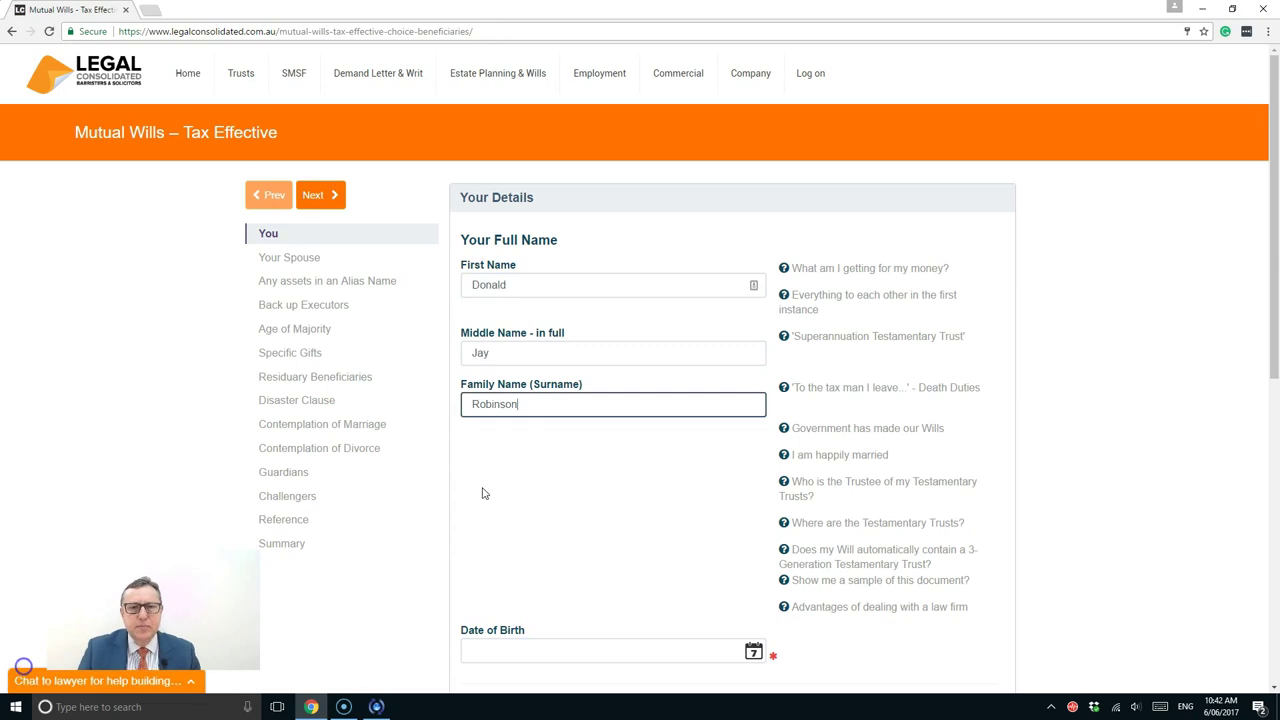
pyautogui.scroll(-2, 525, 400)
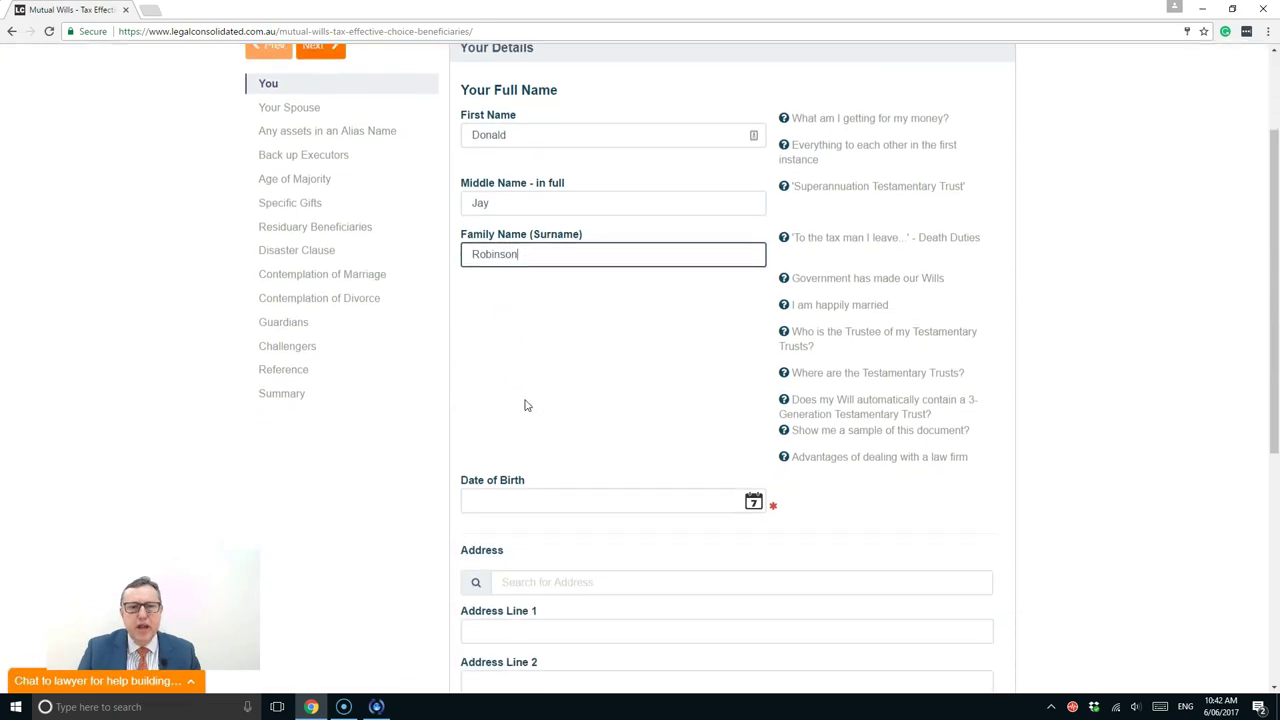
pyautogui.scroll(-1, 527, 400)
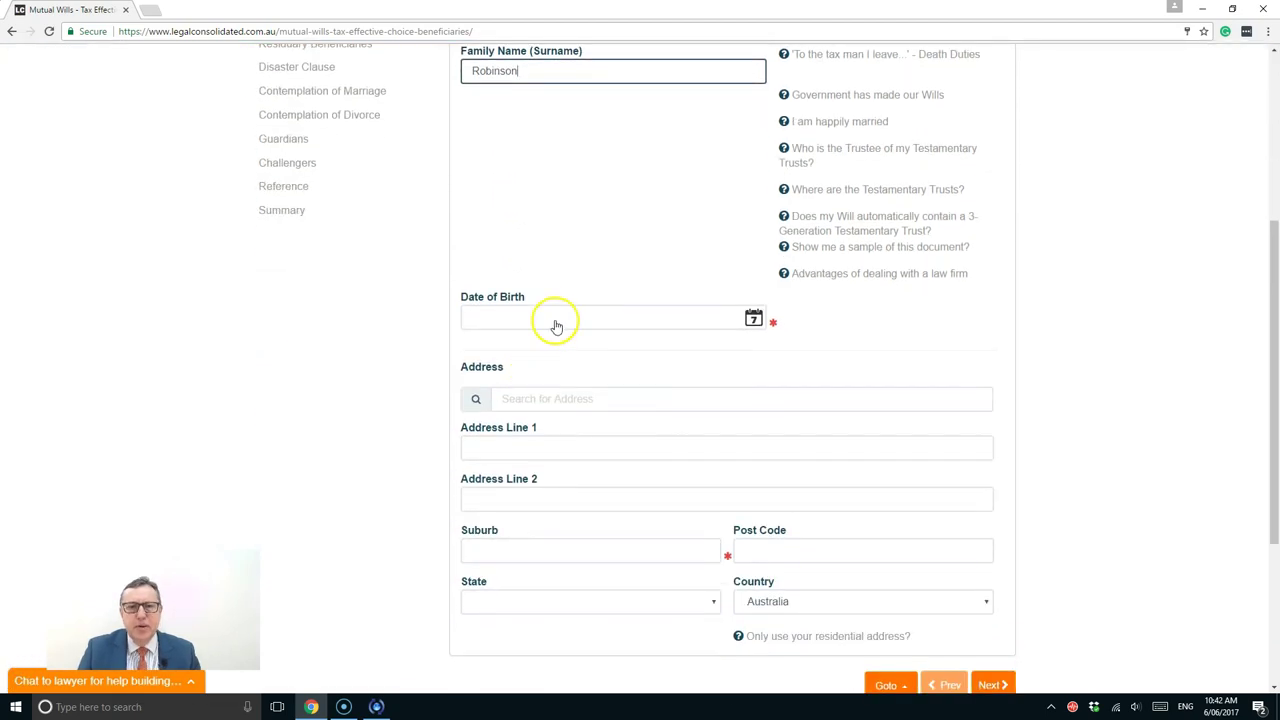
pyautogui.click(554, 322)
pyautogui.click(608, 322)
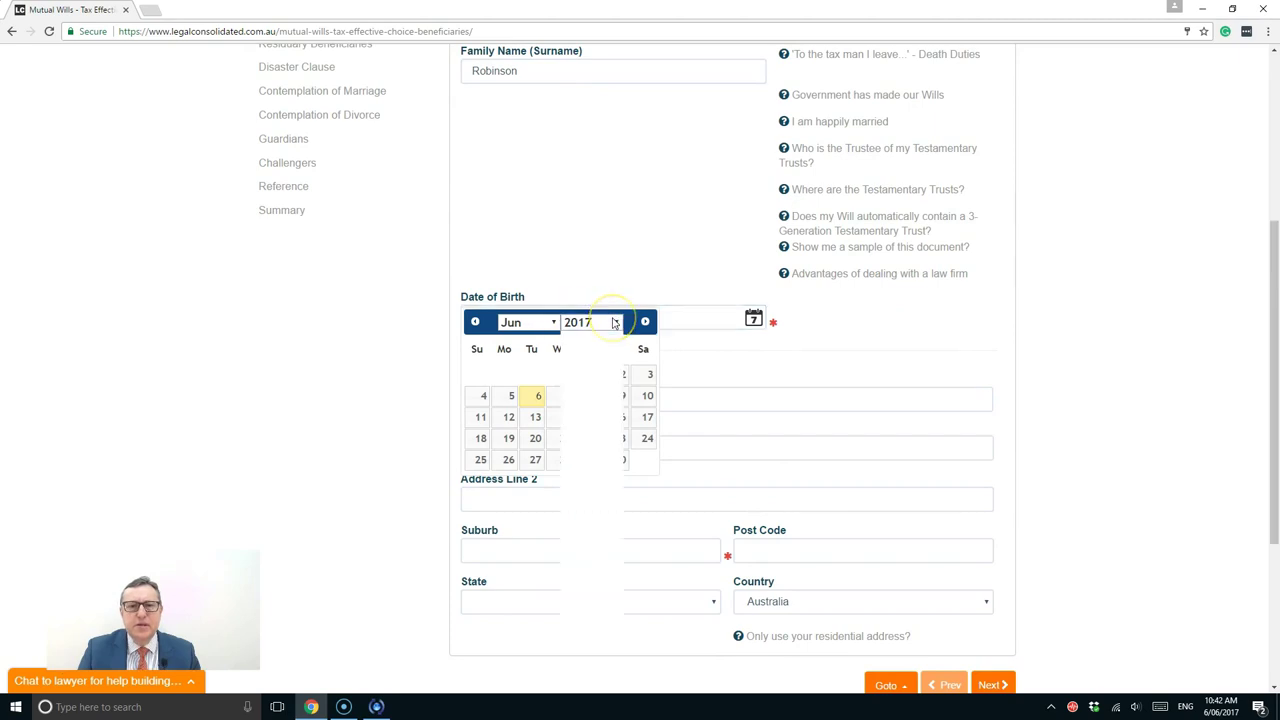
pyautogui.scroll(6, 612, 338)
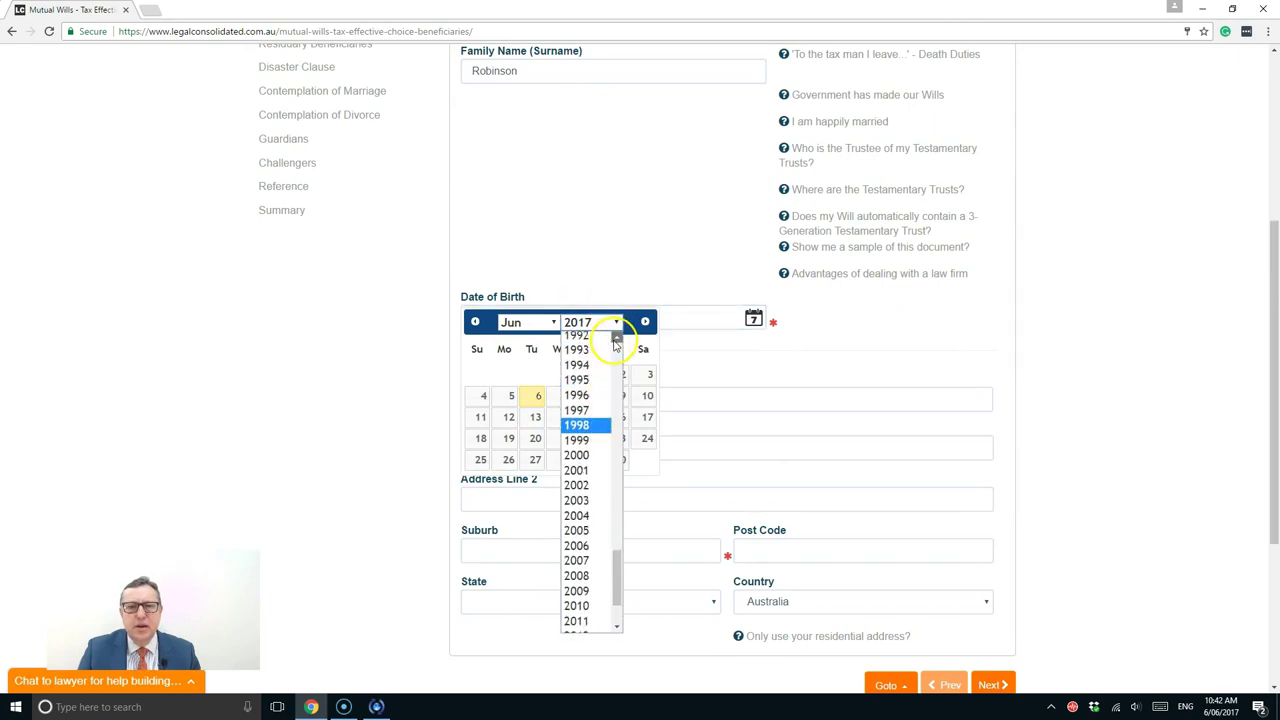
pyautogui.scroll(1, 580, 355)
pyautogui.click(576, 341)
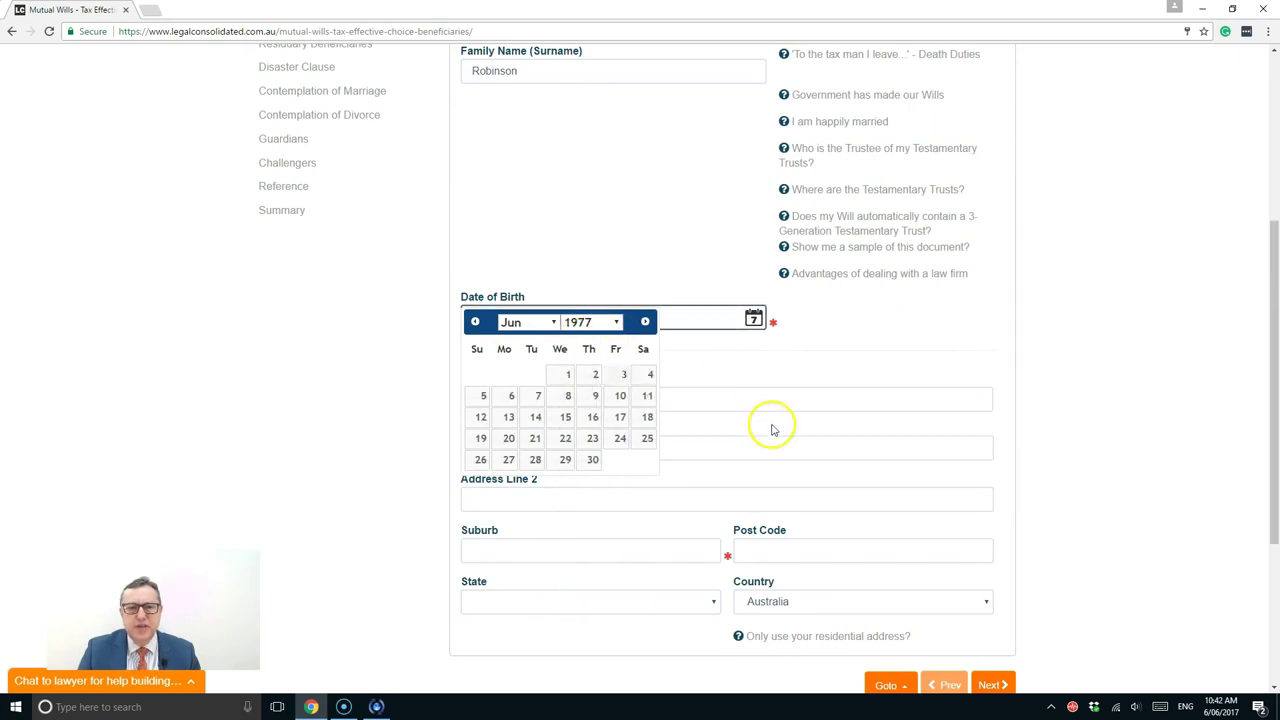
pyautogui.click(561, 418)
# Fill the residential address from the matching NSW address suggestion
pyautogui.scroll(-3, 614, 420)
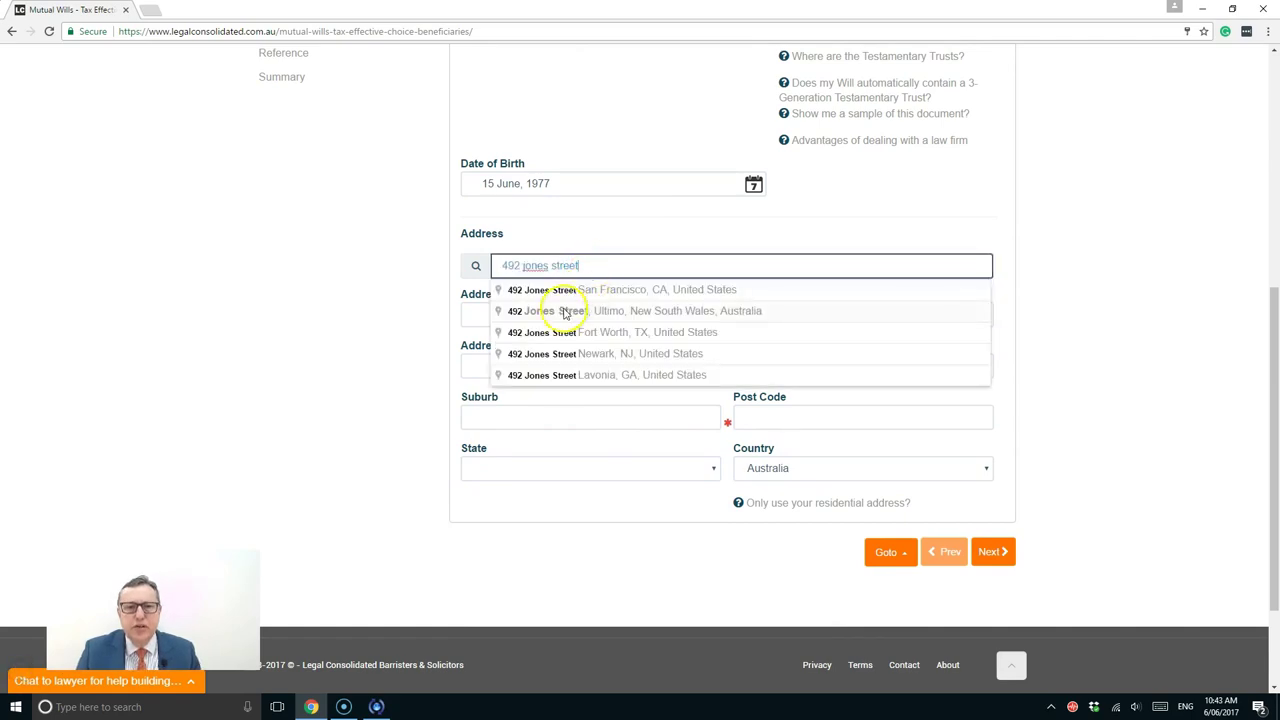
pyautogui.click(566, 310)
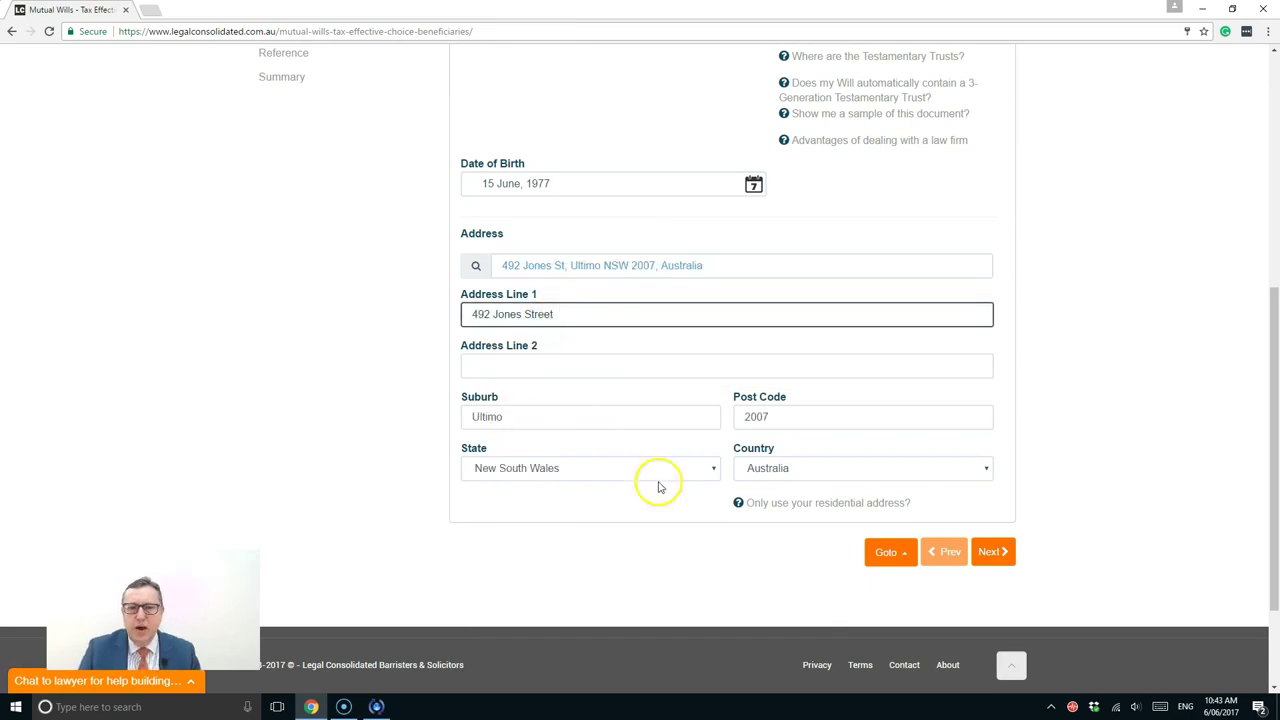
pyautogui.scroll(5, 651, 412)
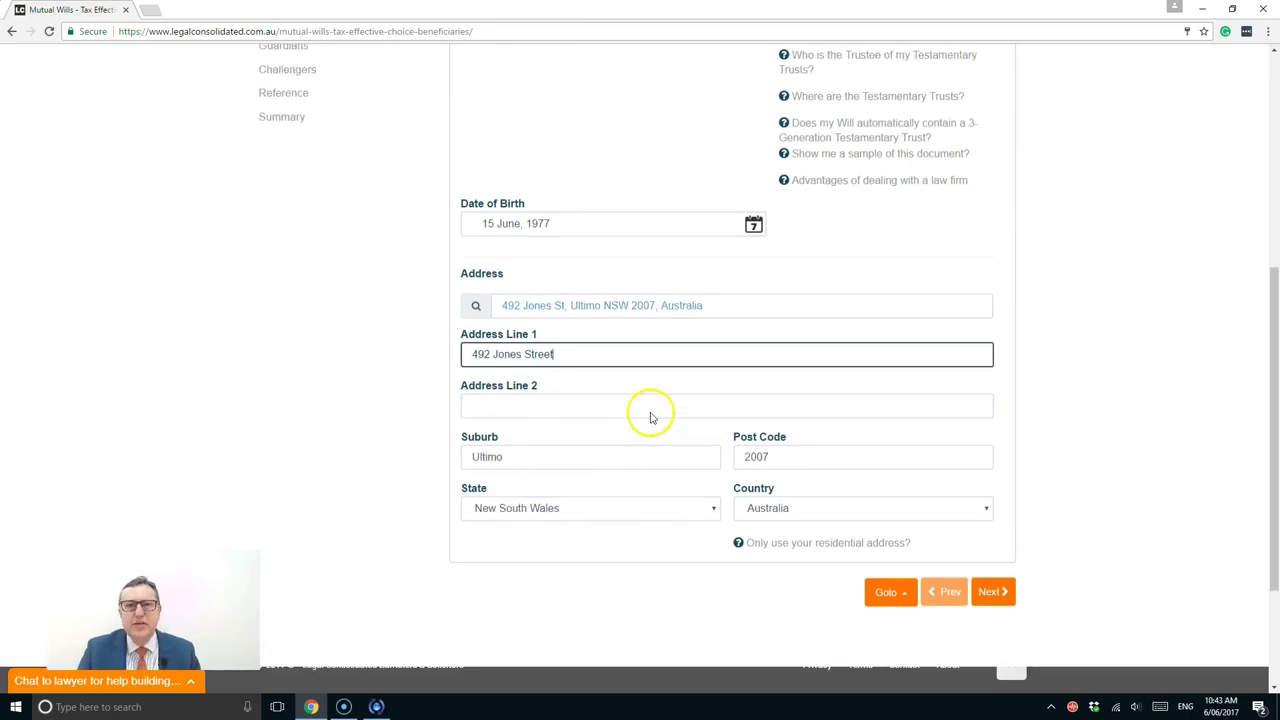
pyautogui.click(644, 396)
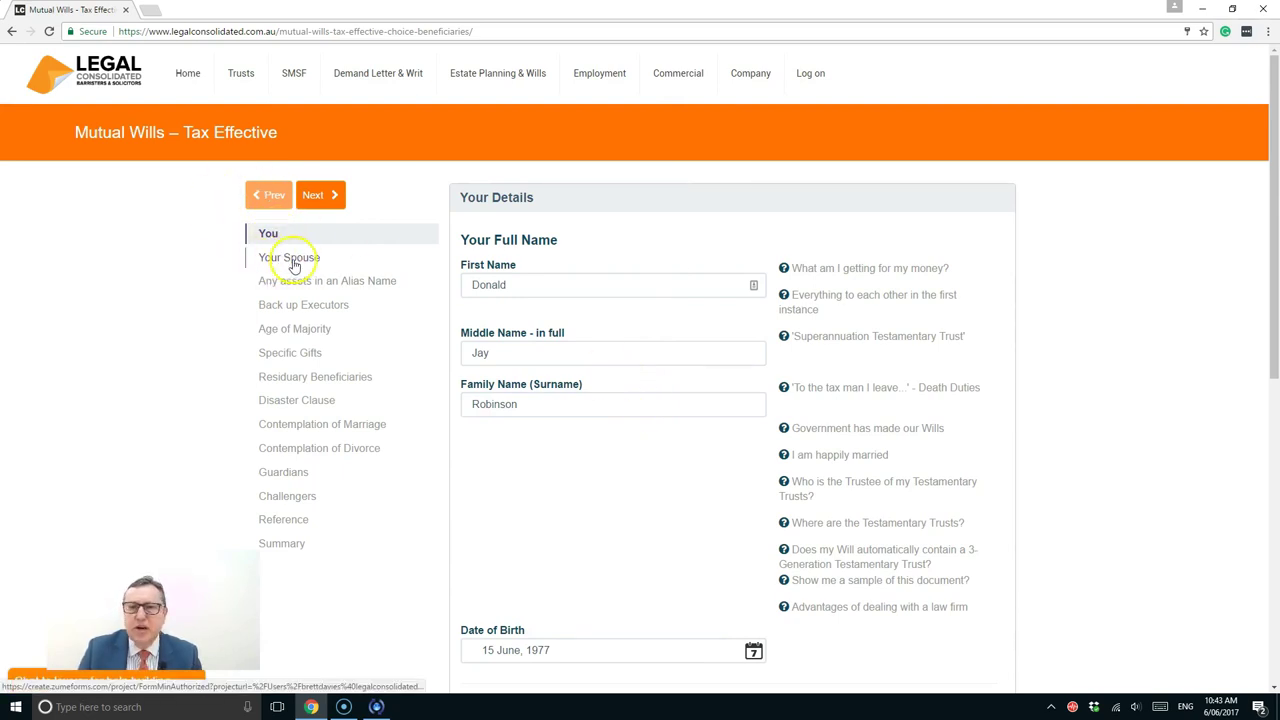
# Read and close the Death Duties help note, returning to the completed address fields
pyautogui.click(809, 390)
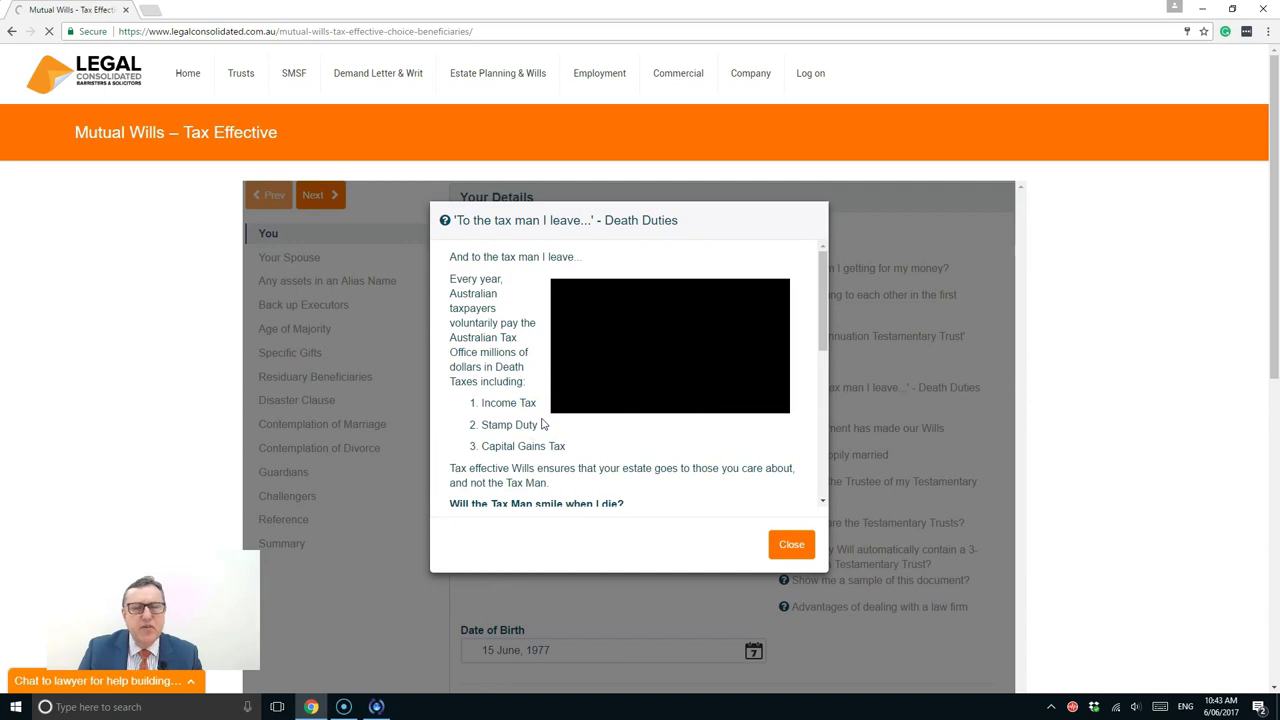
pyautogui.click(502, 402)
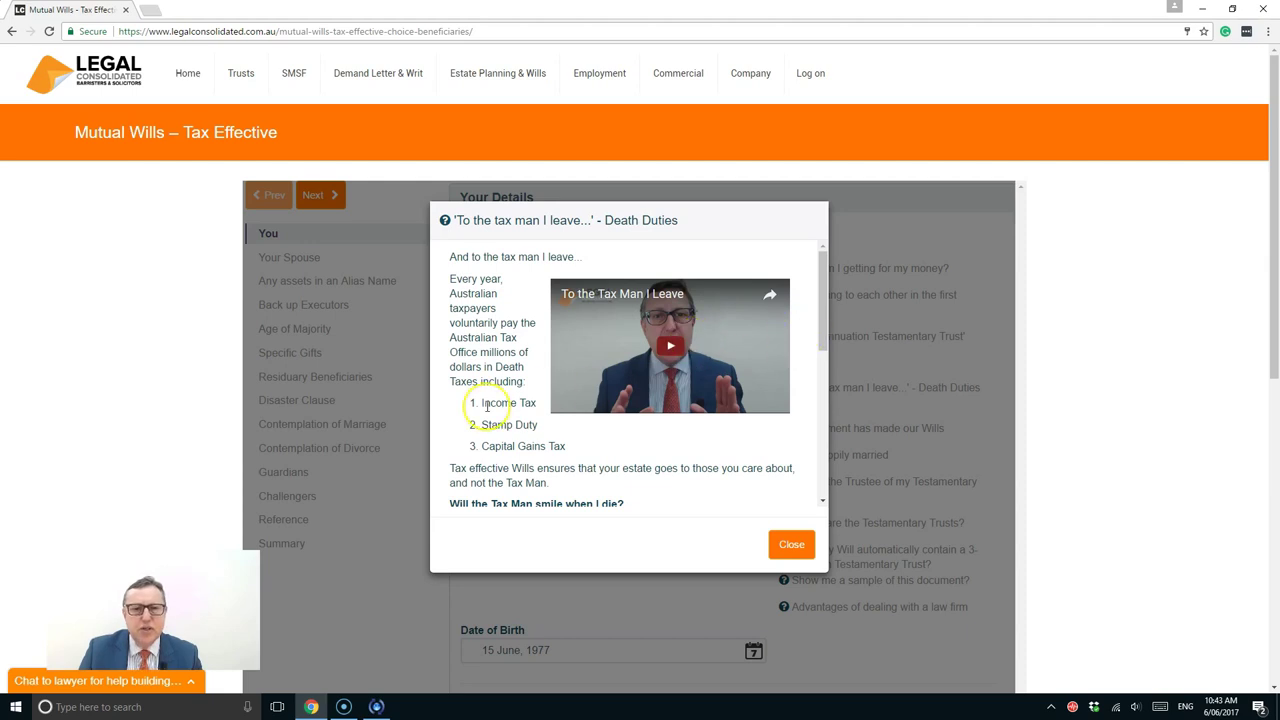
pyautogui.scroll(-1, 486, 405)
pyautogui.scroll(-5, 486, 405)
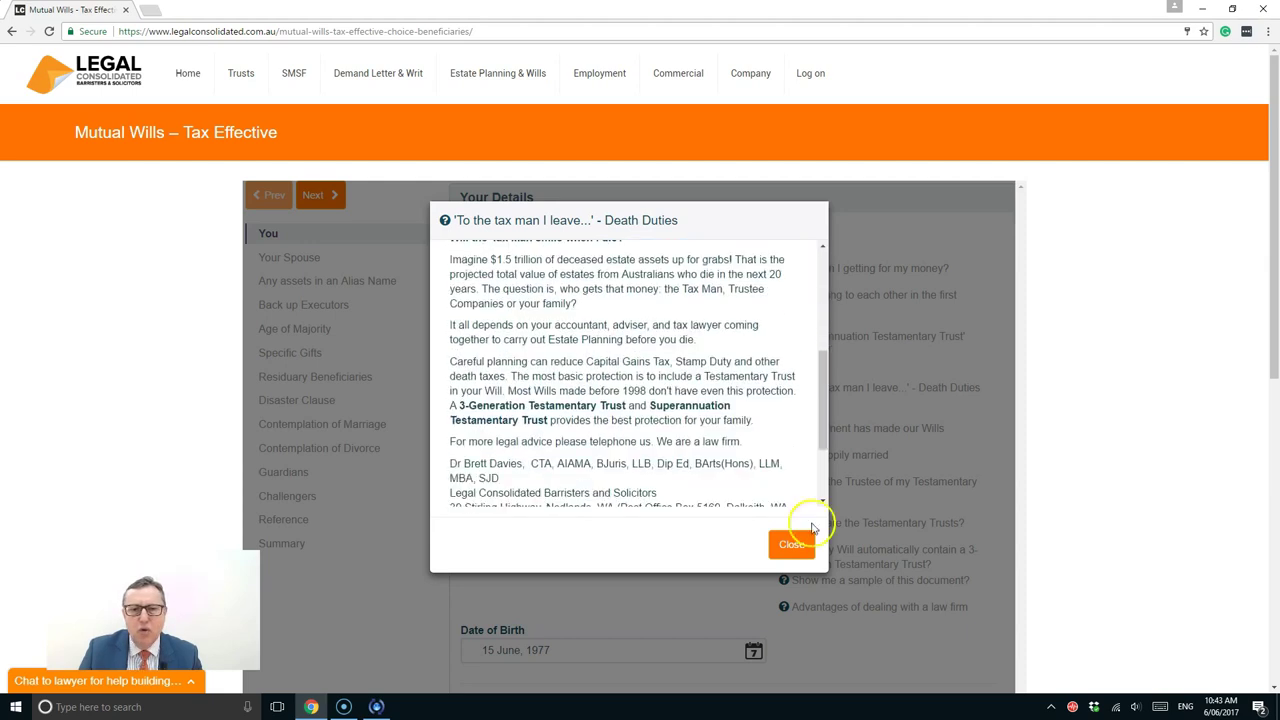
pyautogui.click(785, 542)
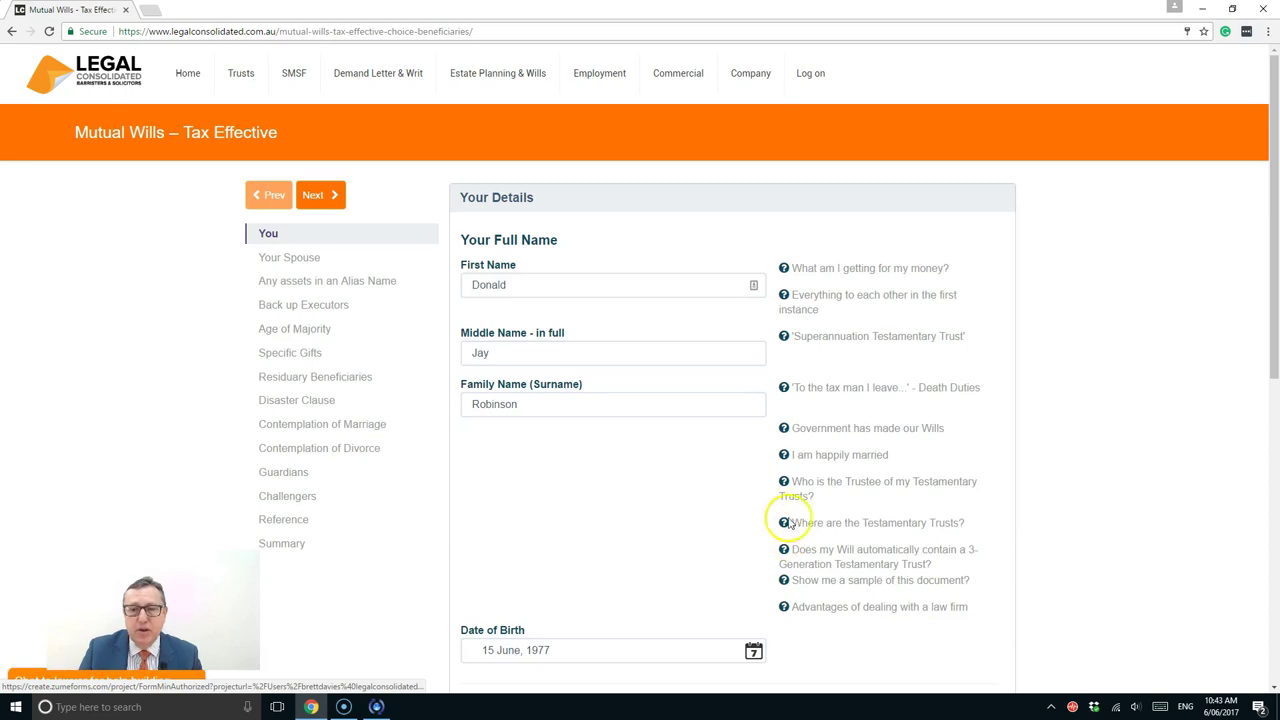
pyautogui.scroll(-1, 797, 478)
pyautogui.scroll(-5, 797, 478)
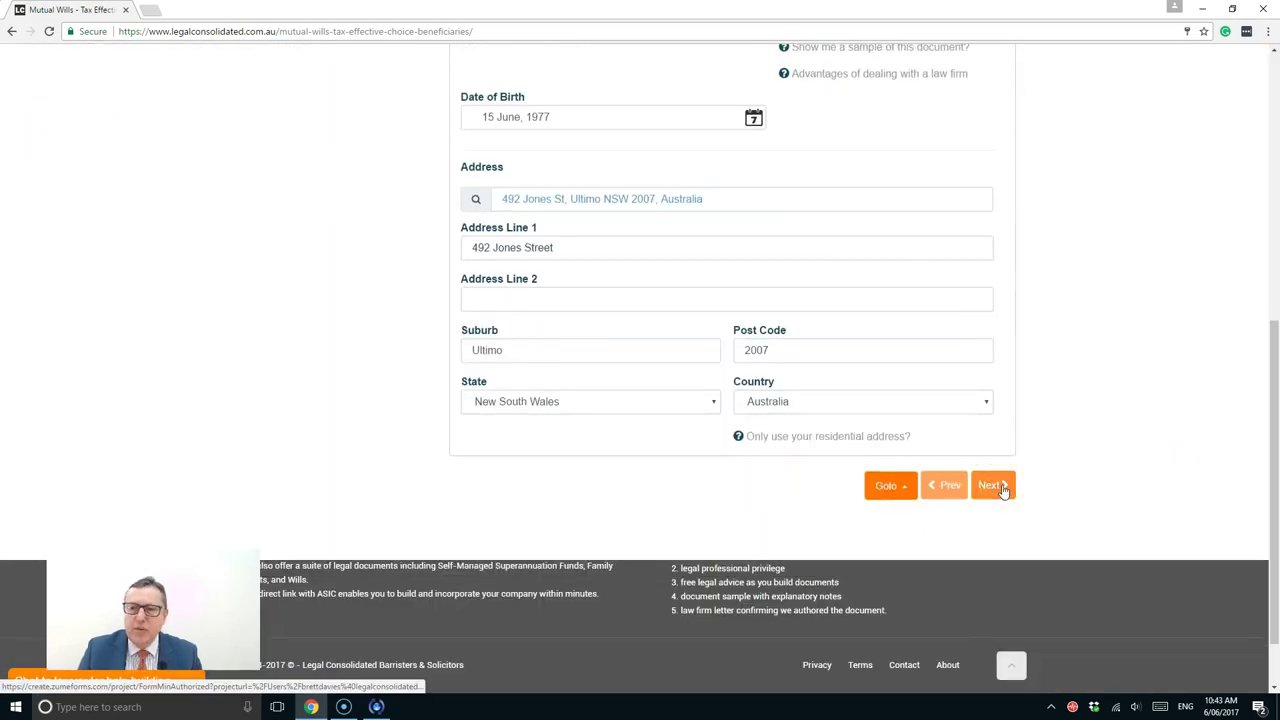
# Enter the spouse's first, middle and family names, birth date and home address, then submit
pyautogui.click(1001, 487)
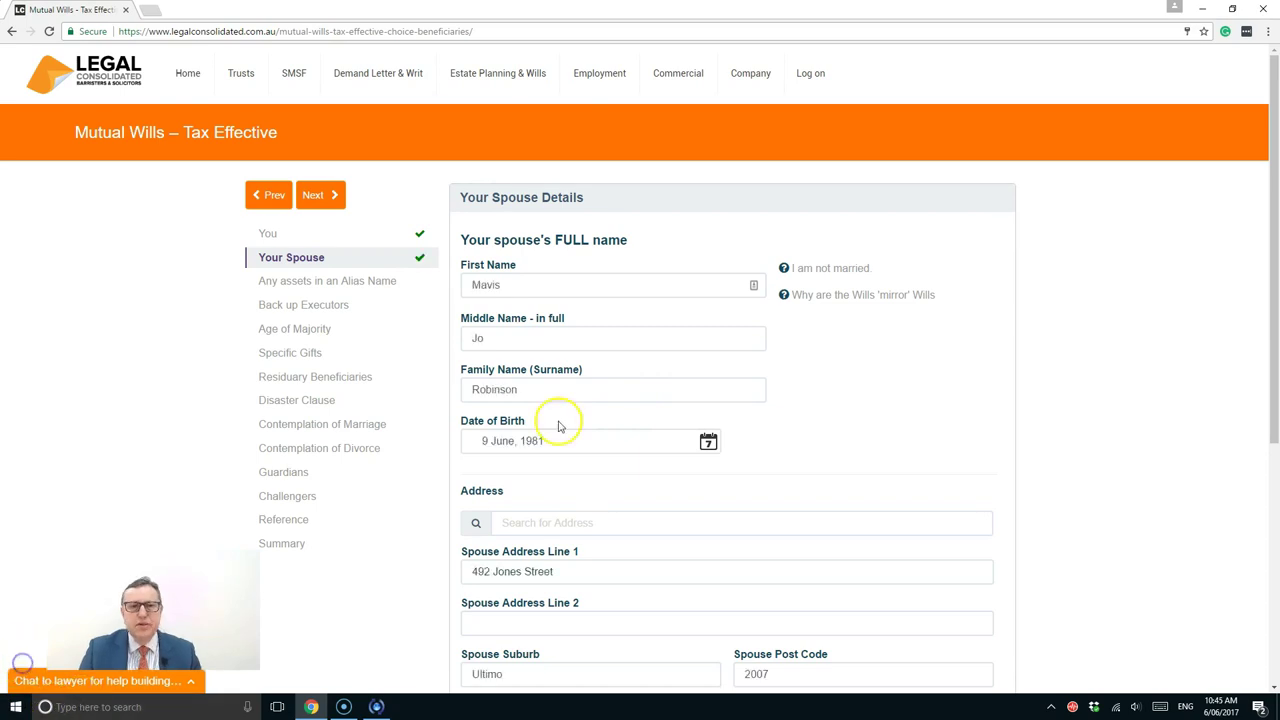
pyautogui.scroll(-1, 571, 418)
pyautogui.scroll(-1, 590, 337)
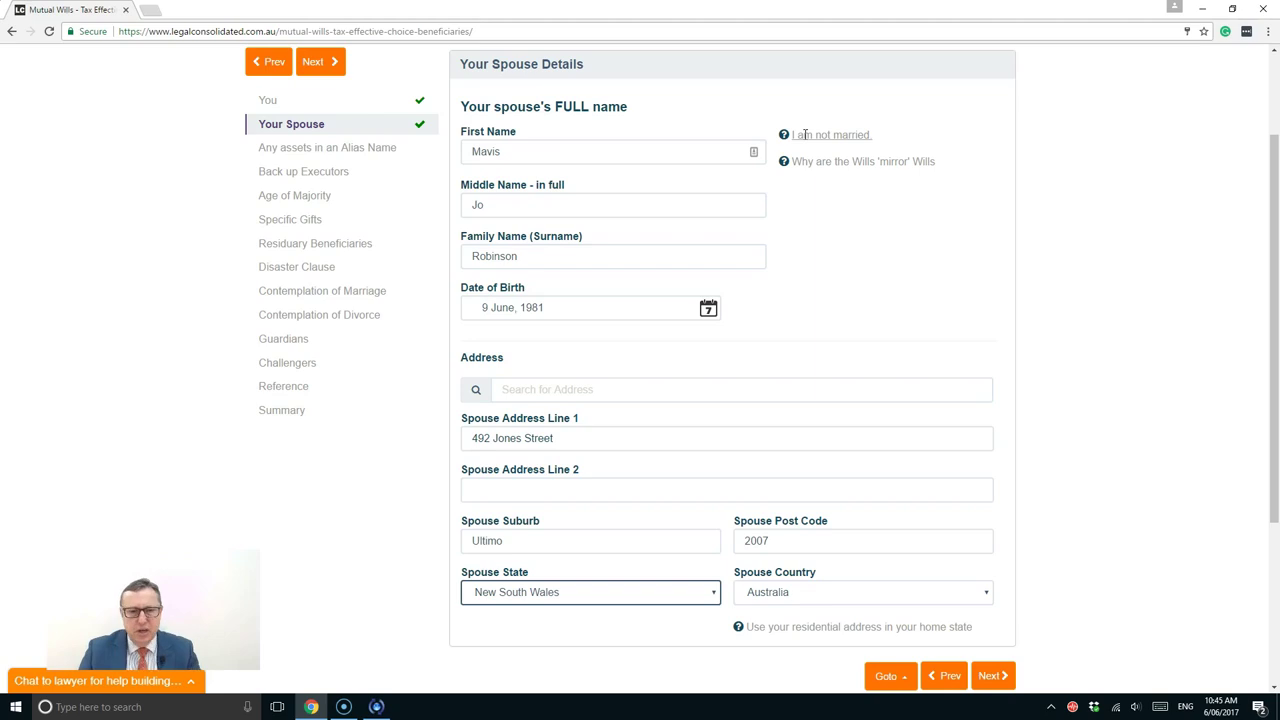
pyautogui.click(990, 676)
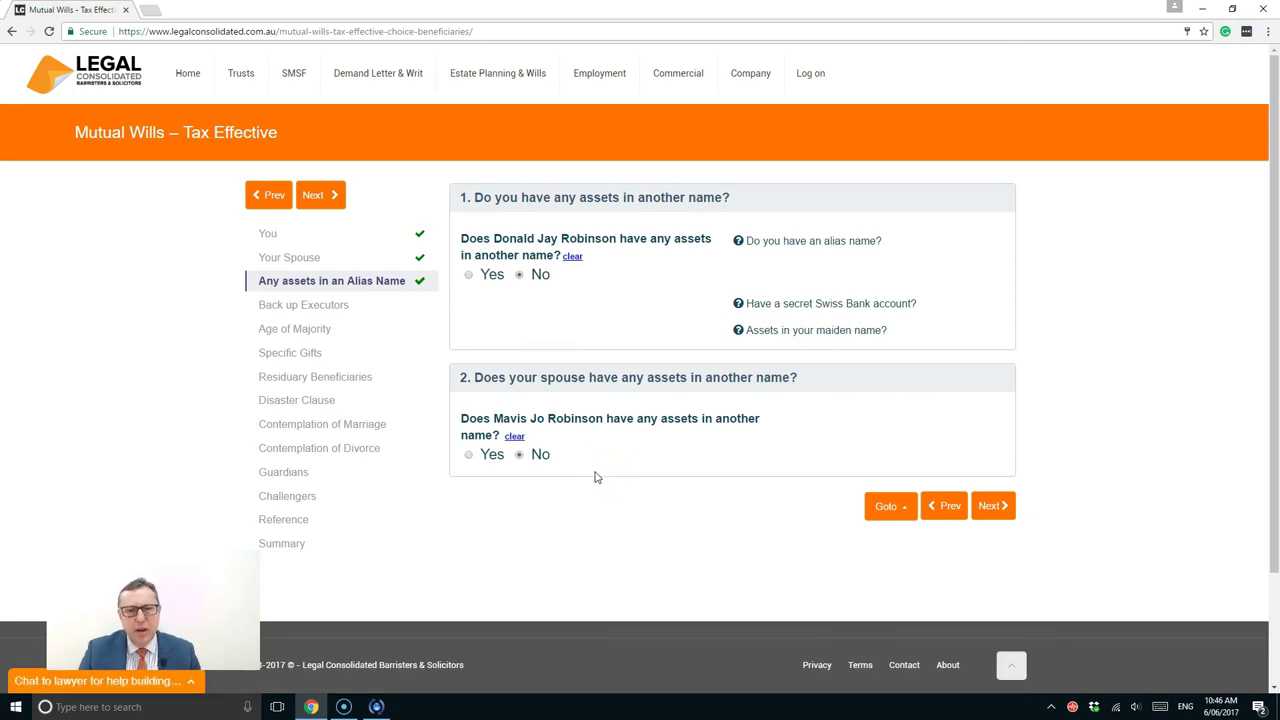
# Answer Yes to the spouse holding assets under an alias, entering the alias first and family names
pyautogui.click(469, 455)
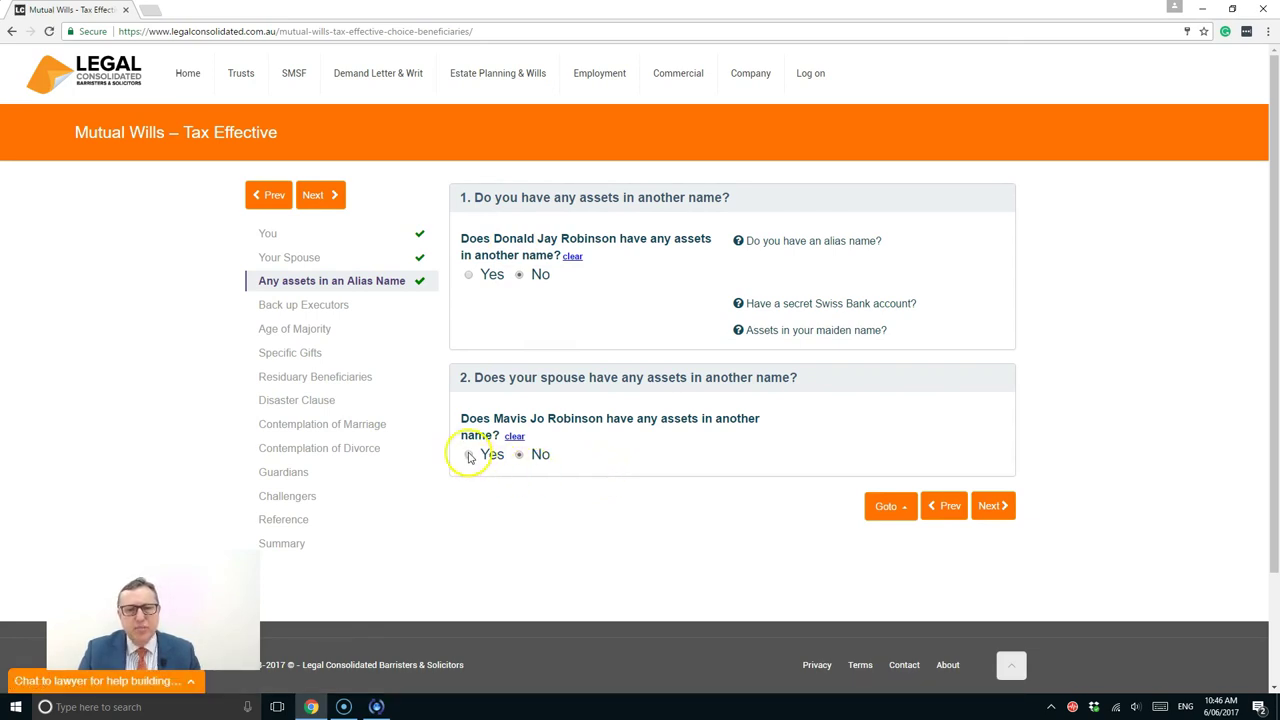
pyautogui.scroll(-2, 688, 466)
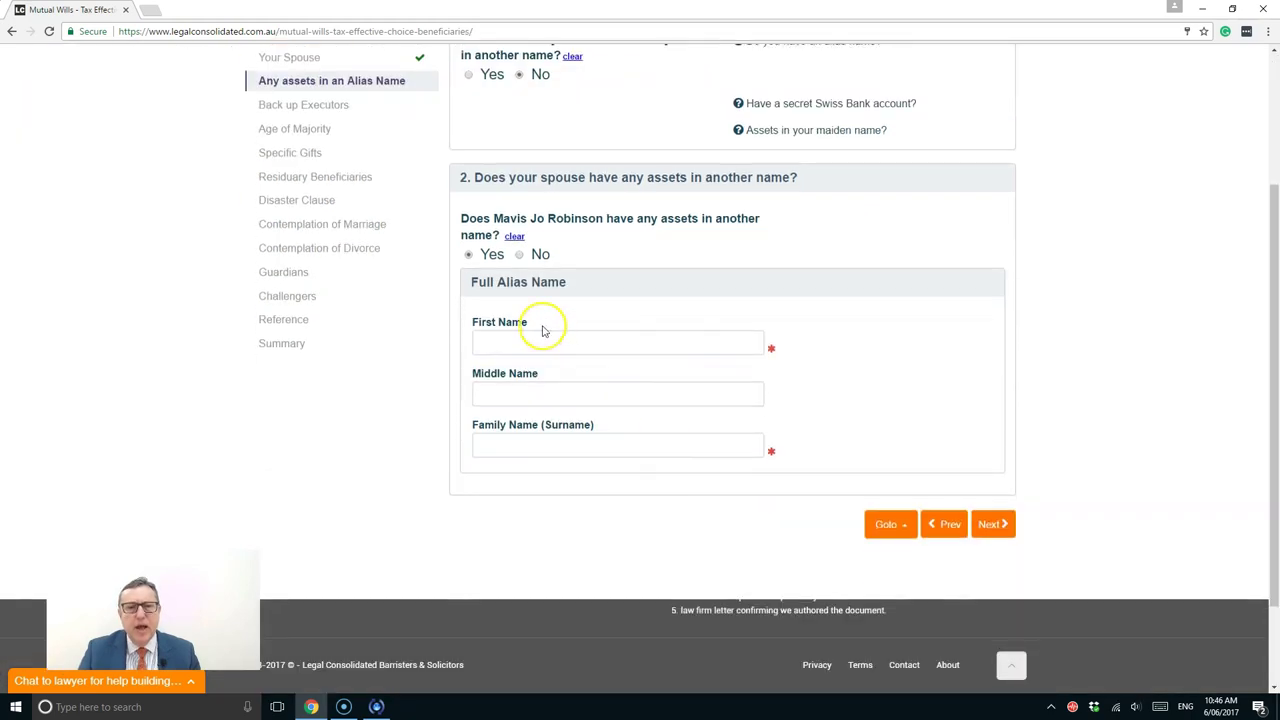
pyautogui.click(521, 337)
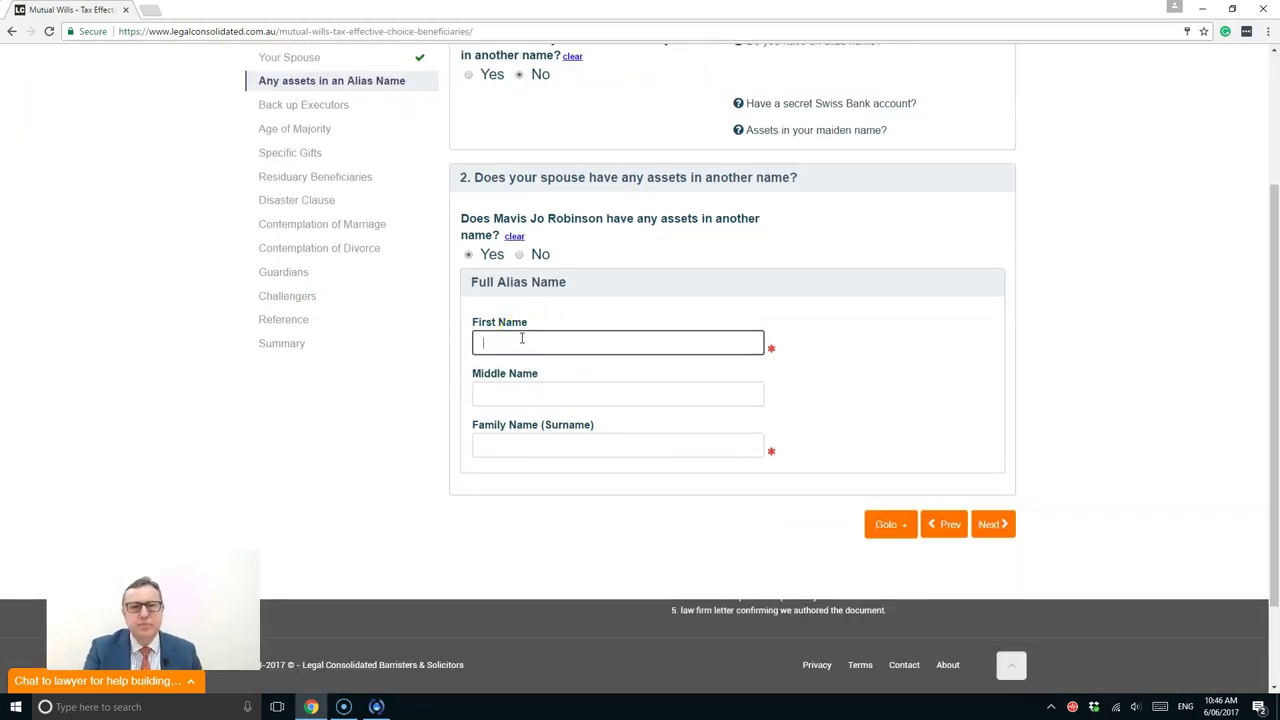
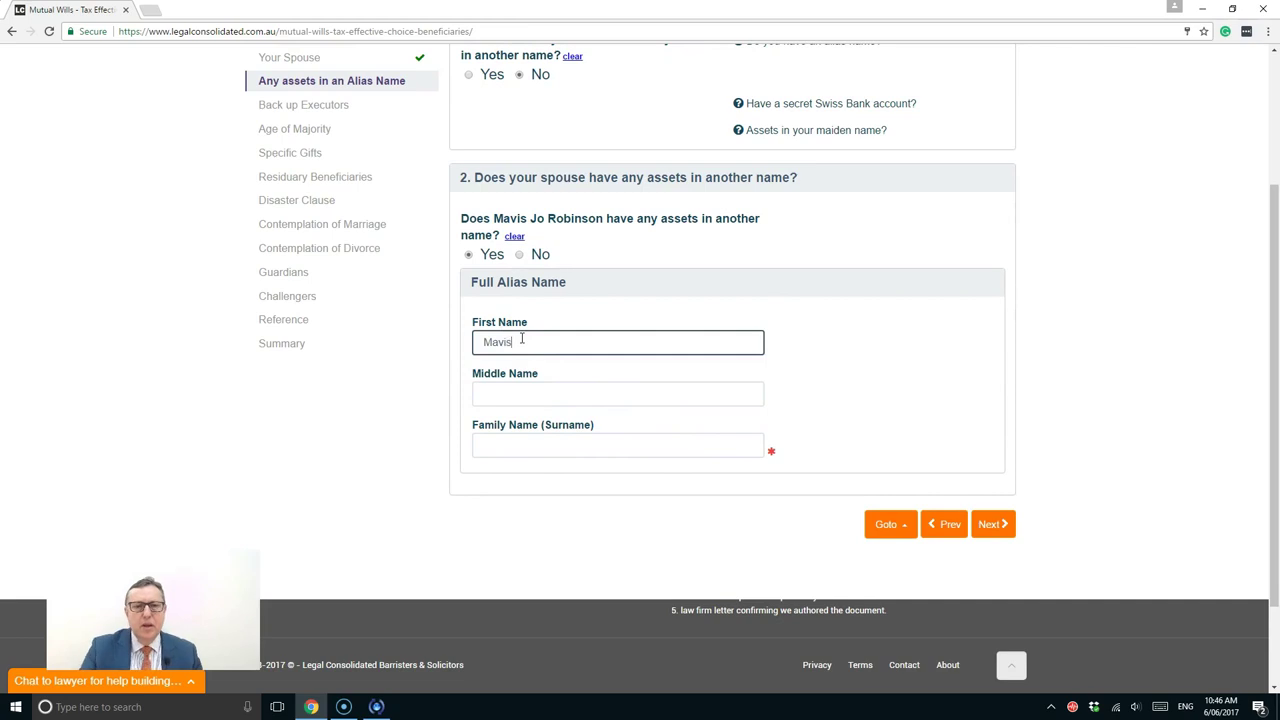
pyautogui.click(529, 444)
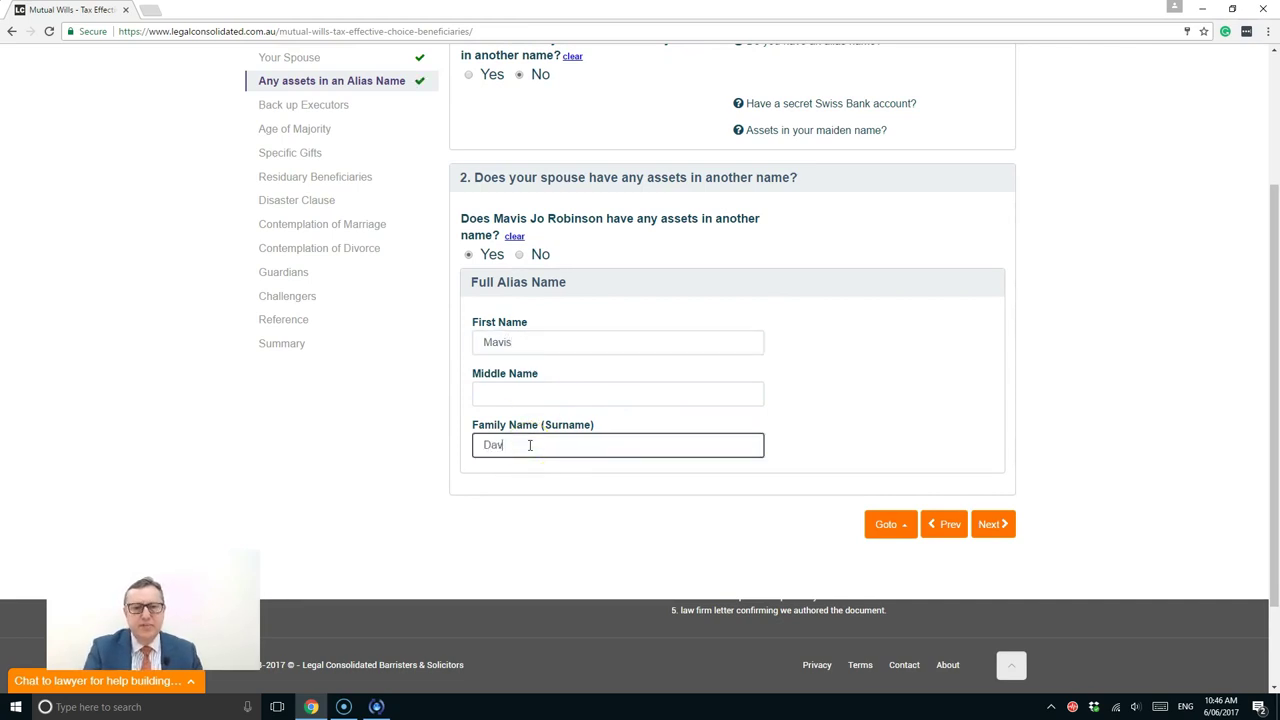
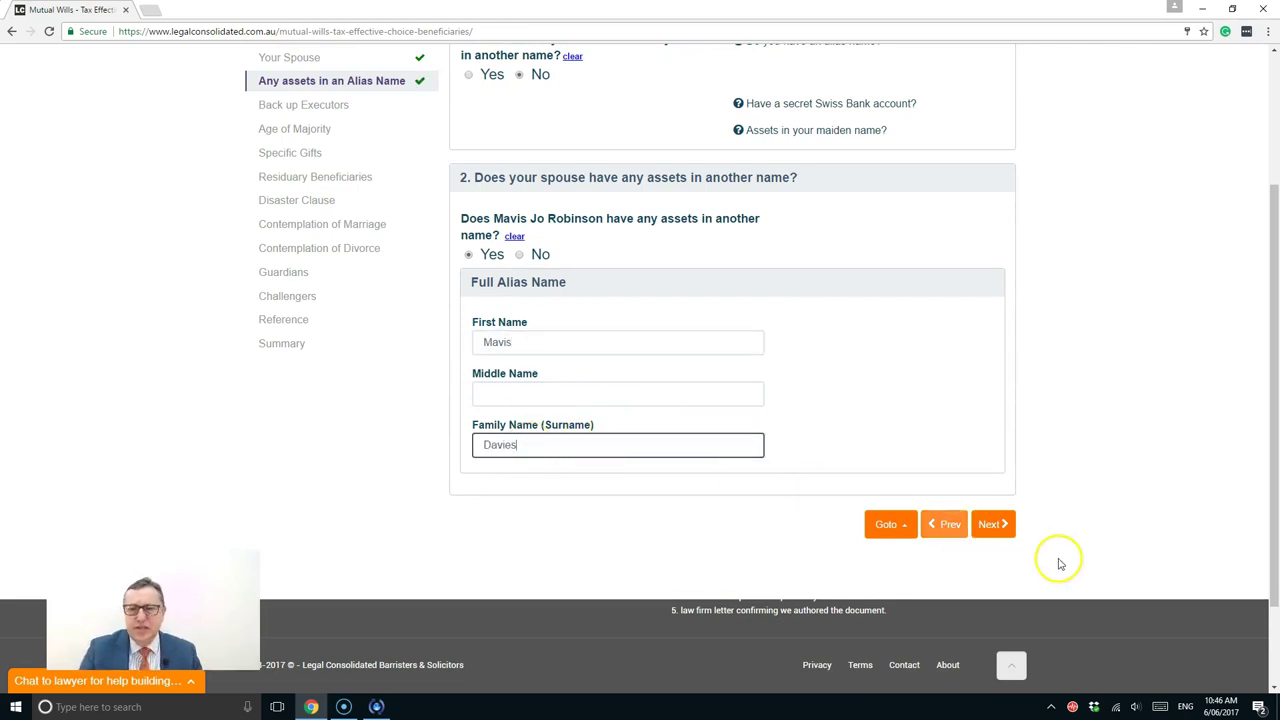
pyautogui.click(989, 527)
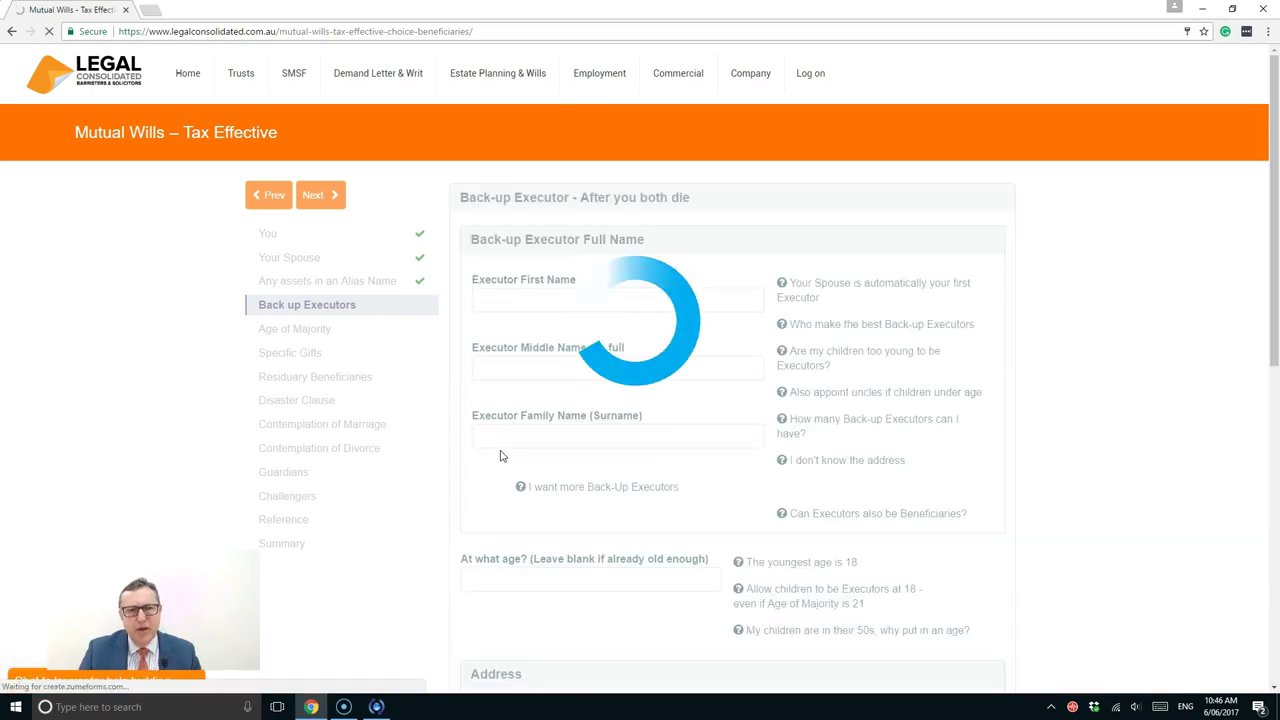
# Set the back-up executor's required age, trying 18 and 21 before entering 50
pyautogui.click(515, 358)
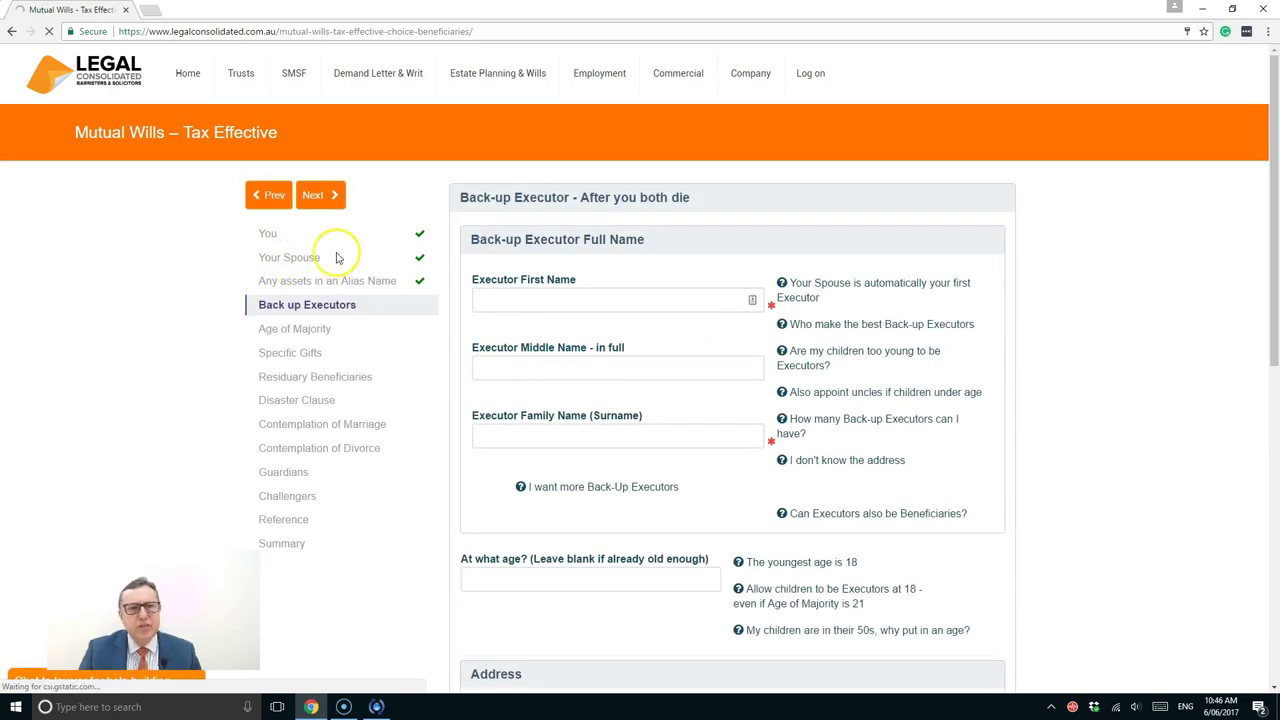
pyautogui.click(296, 264)
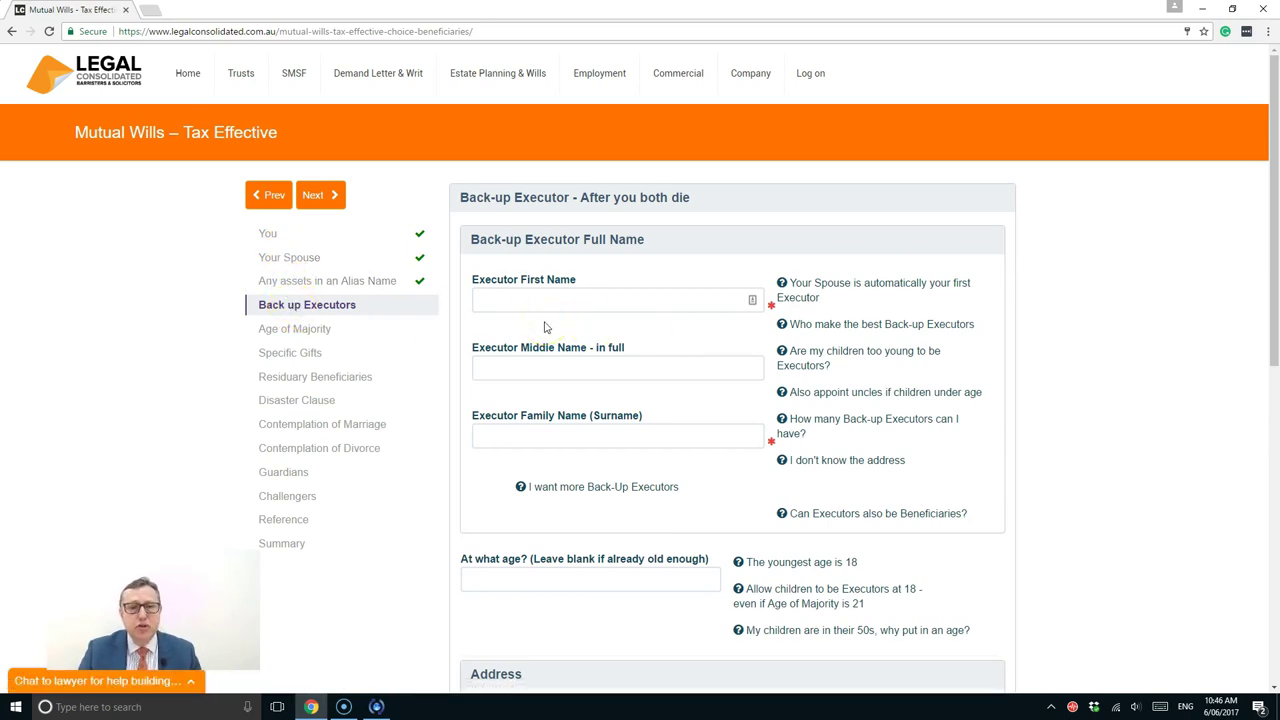
pyautogui.scroll(-2, 545, 327)
pyautogui.scroll(1, 545, 327)
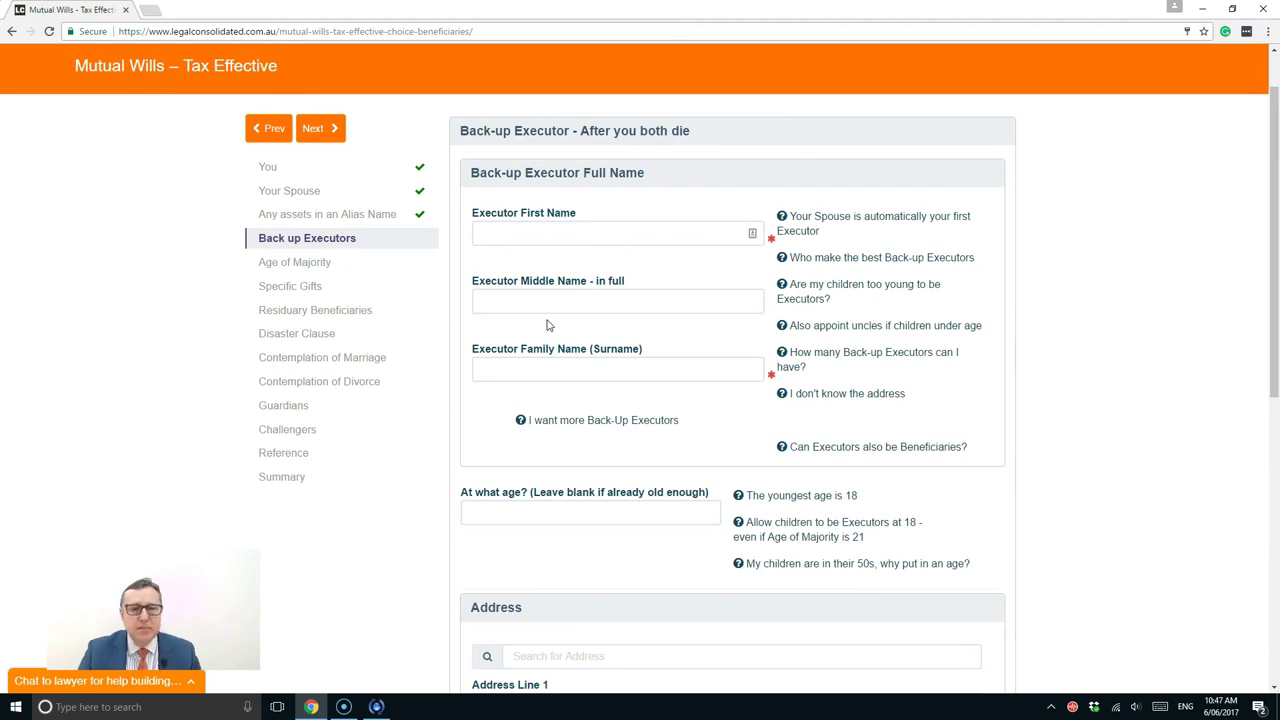
pyautogui.click(500, 514)
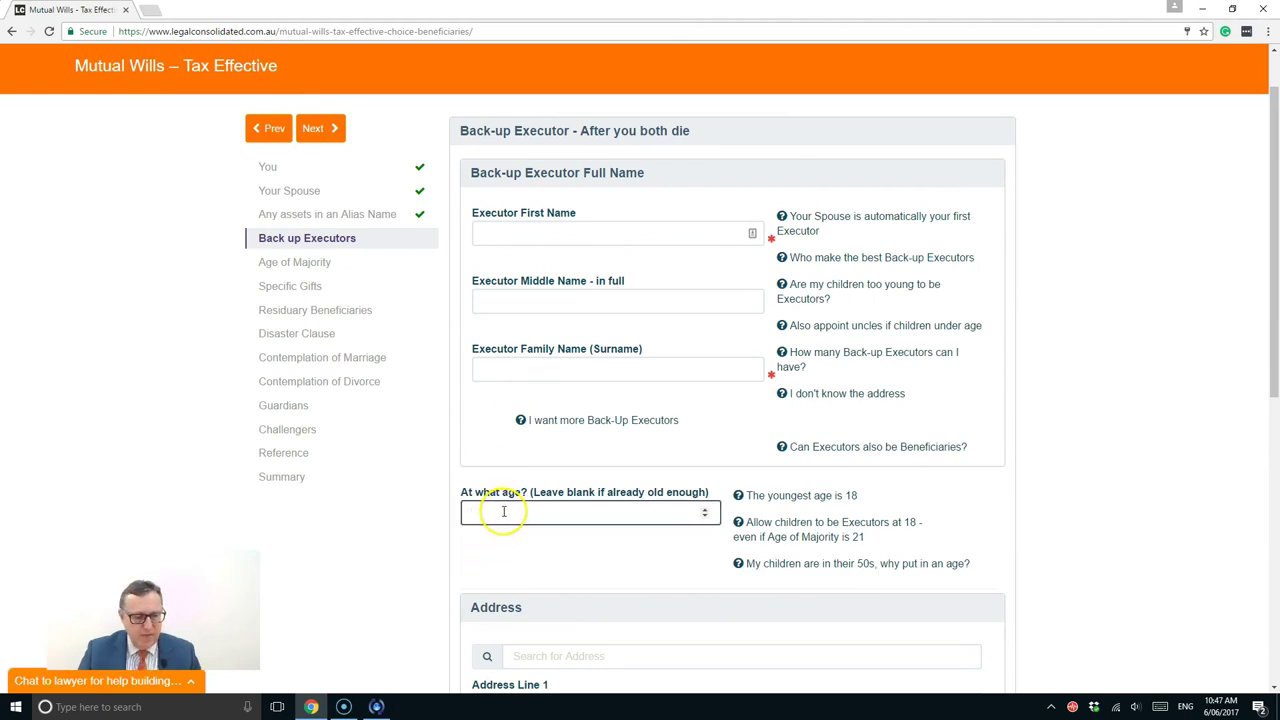
pyautogui.write('18')
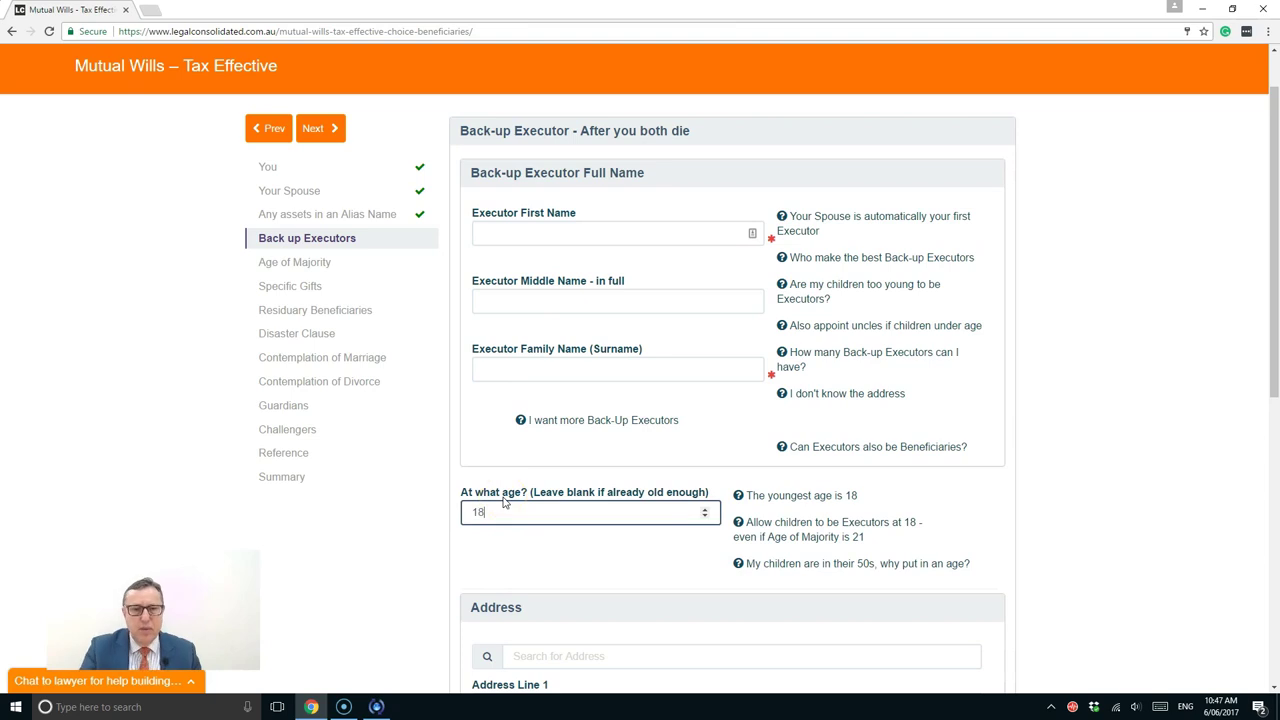
pyautogui.doubleClick(478, 512)
pyautogui.write('21')
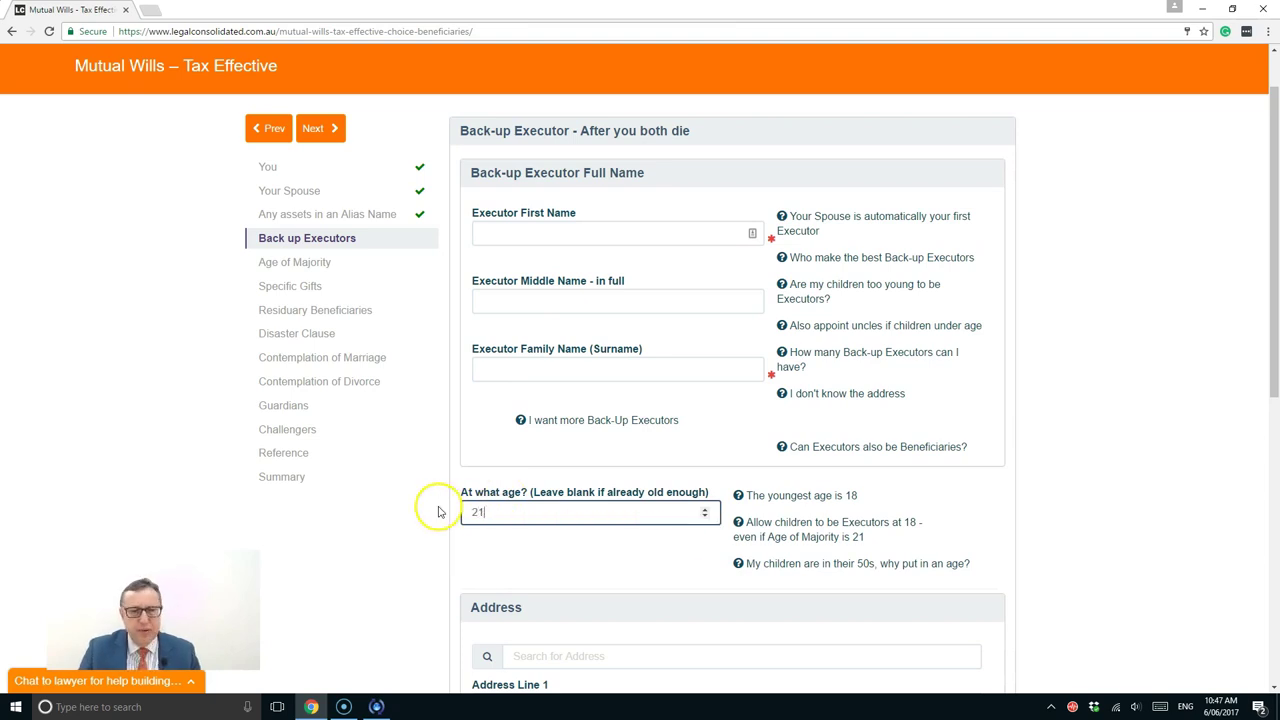
pyautogui.click(480, 510)
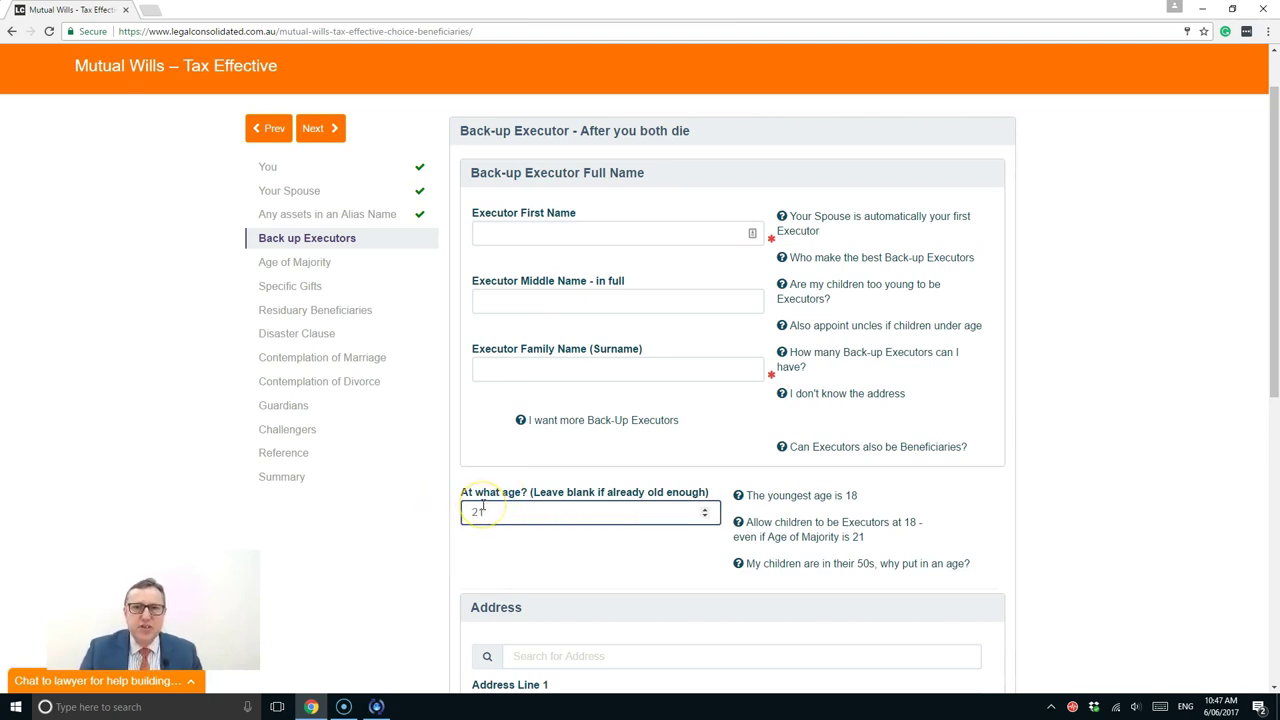
pyautogui.click(483, 505)
pyautogui.moveTo(484, 505); pyautogui.dragTo(443, 512)
pyautogui.write('5')
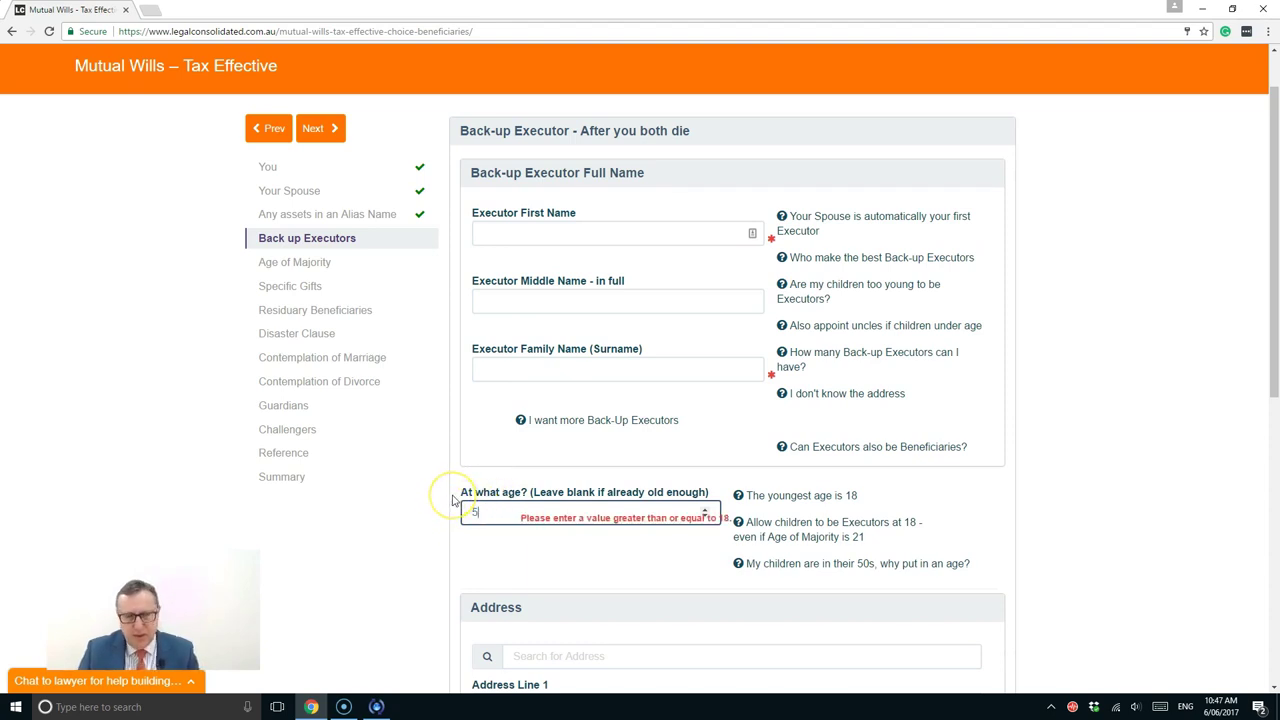
pyautogui.write('0')
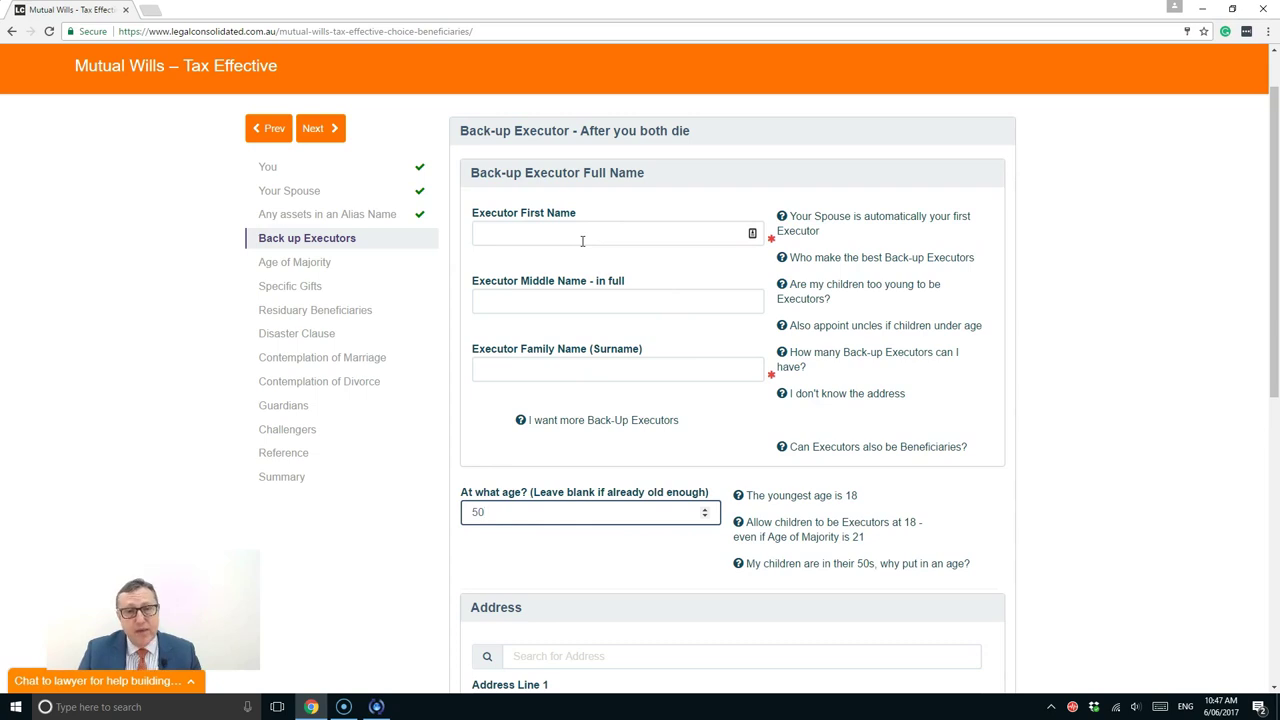
# Complete the first back-up executor's name and address, with age 18
pyautogui.click(327, 491)
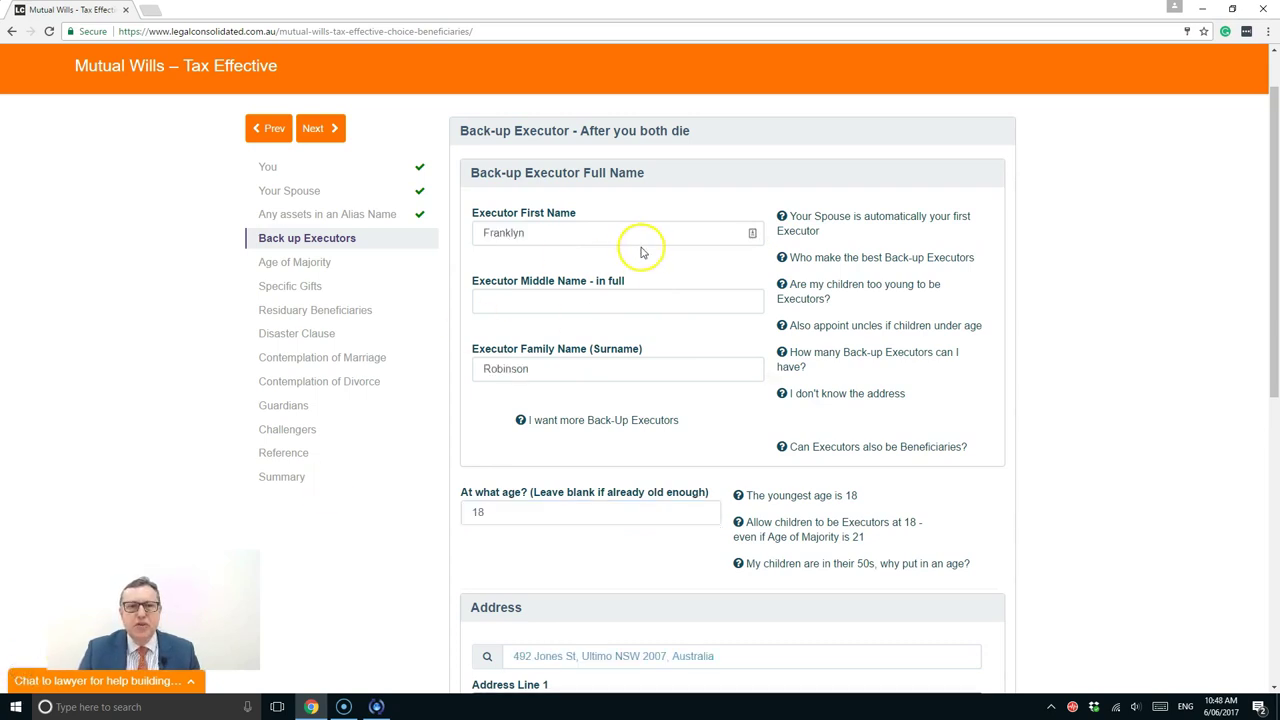
pyautogui.scroll(-2, 607, 232)
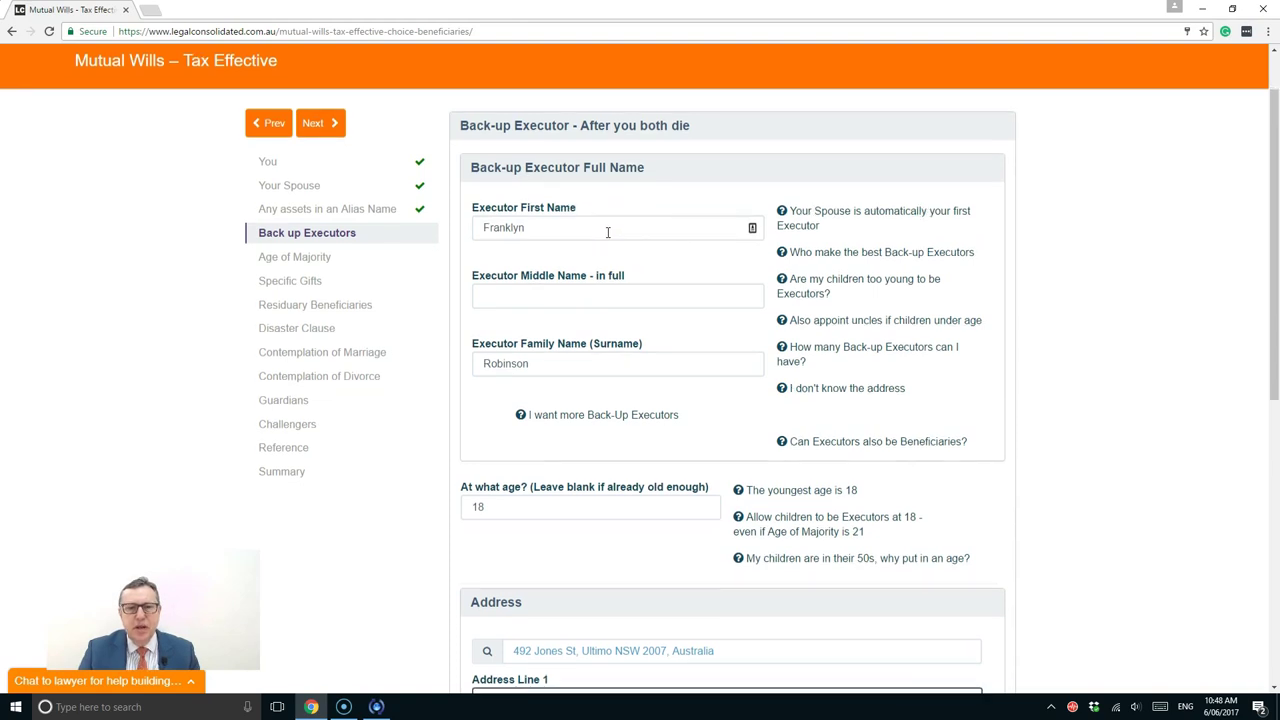
pyautogui.moveTo(494, 383); pyautogui.dragTo(437, 392)
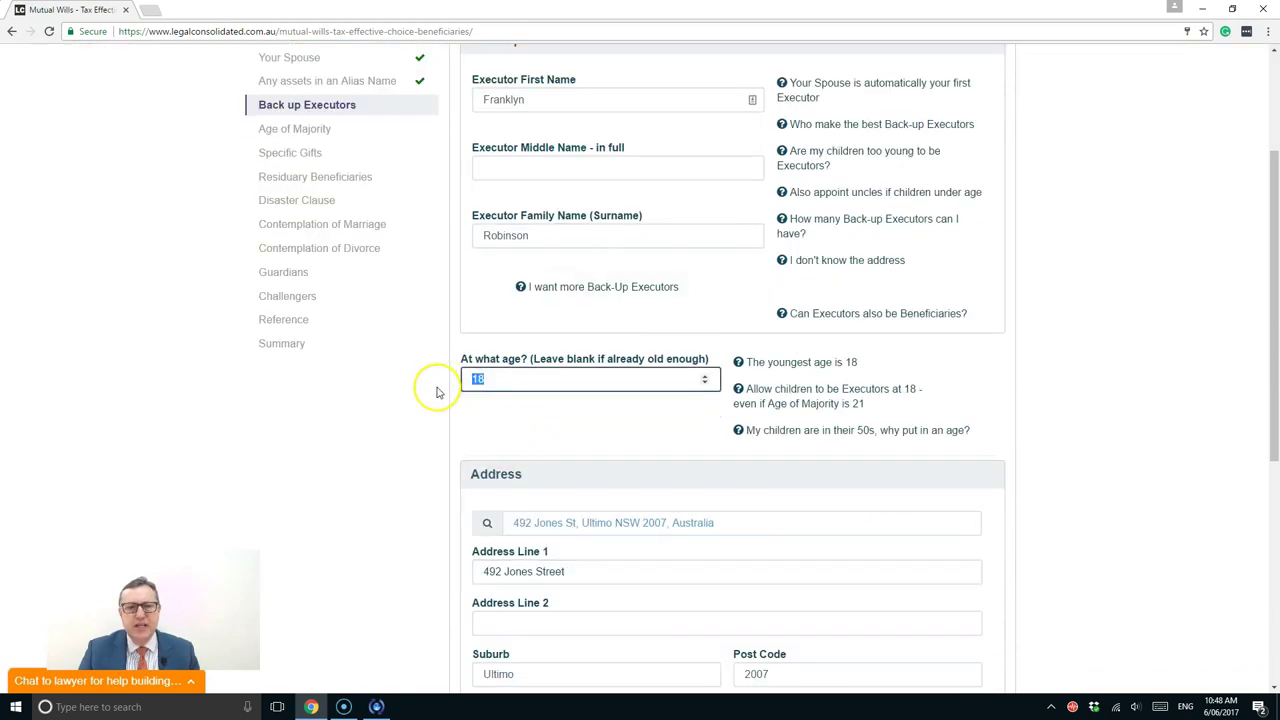
pyautogui.scroll(-2, 437, 392)
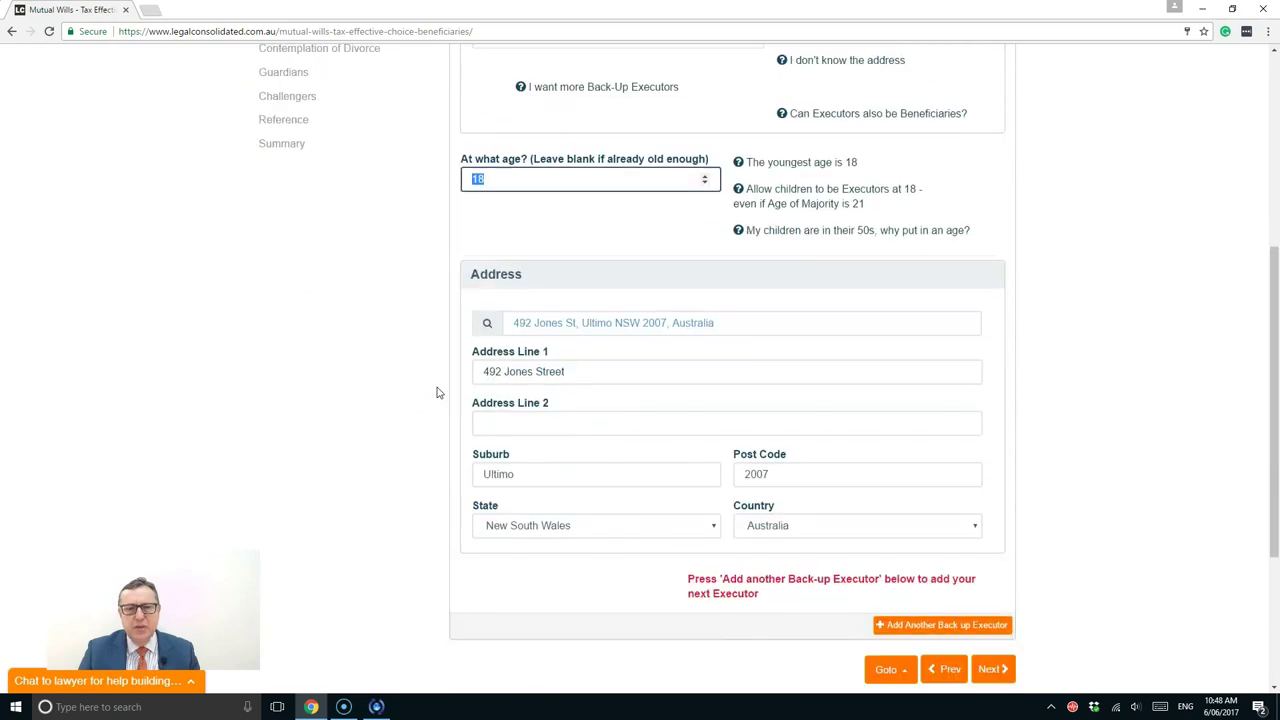
# Add a blank second back-up executor section
pyautogui.click(914, 634)
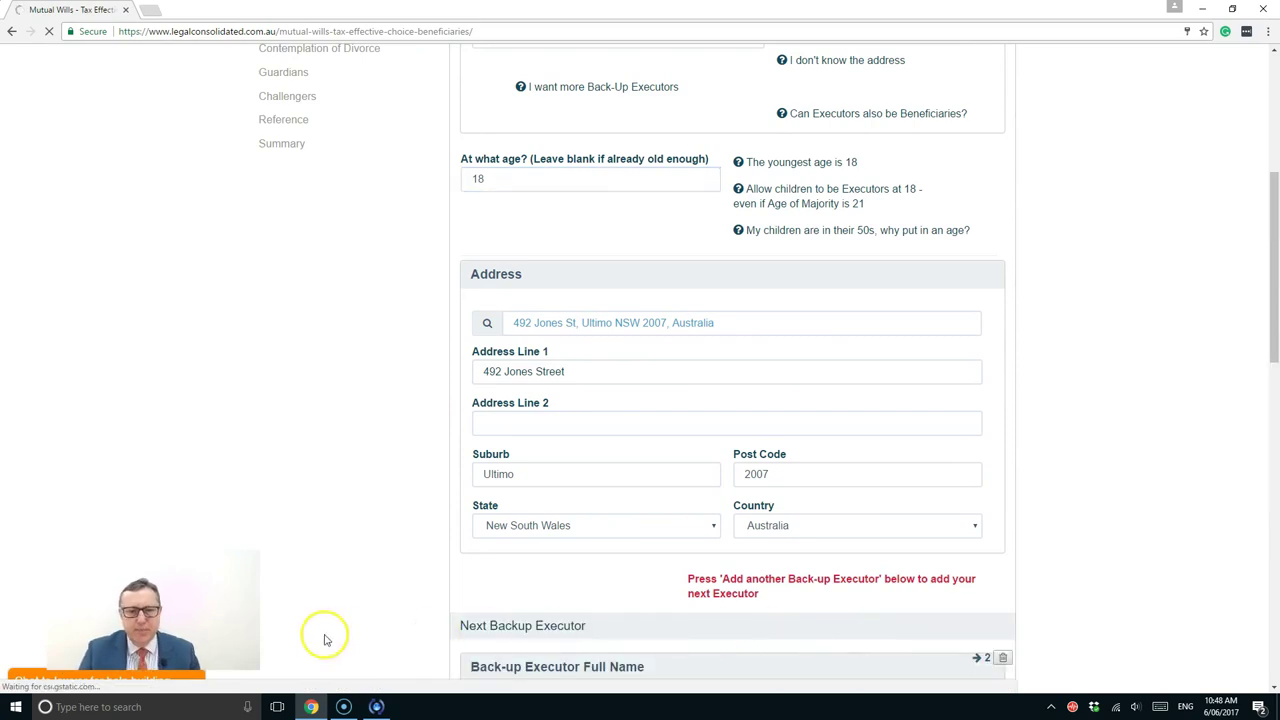
pyautogui.scroll(-1, 668, 494)
pyautogui.scroll(-6, 668, 494)
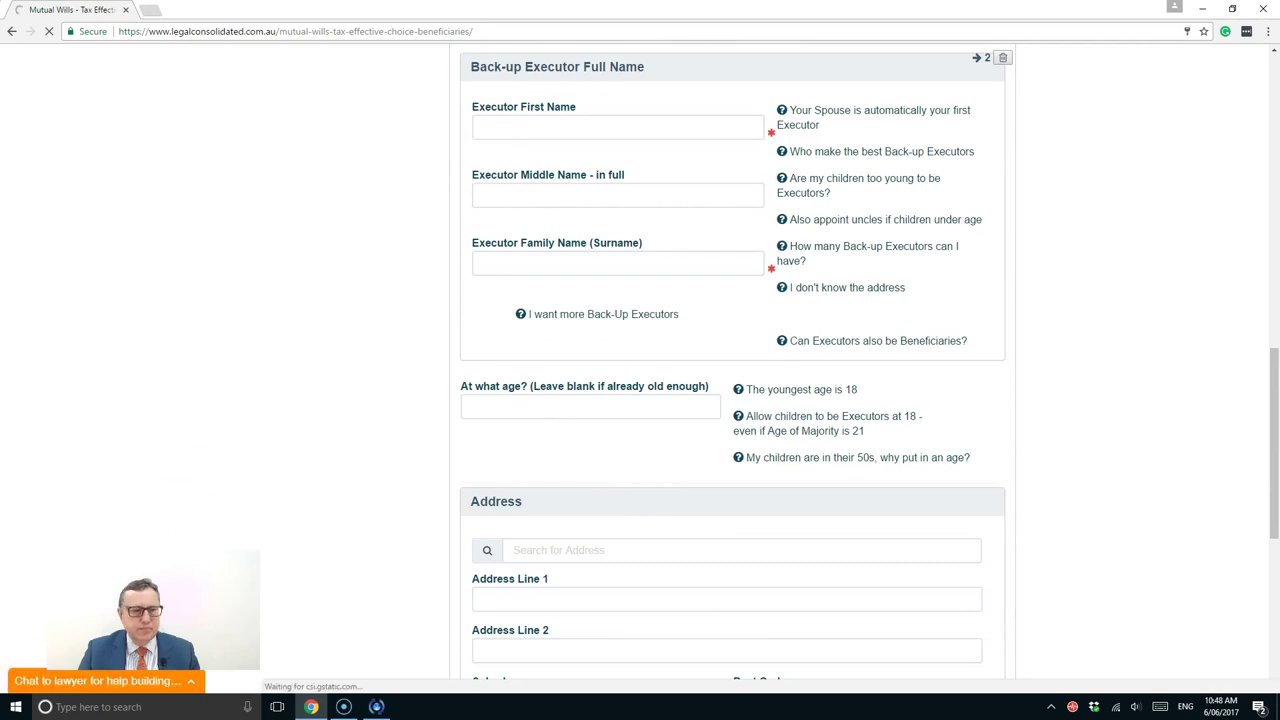
pyautogui.click(485, 127)
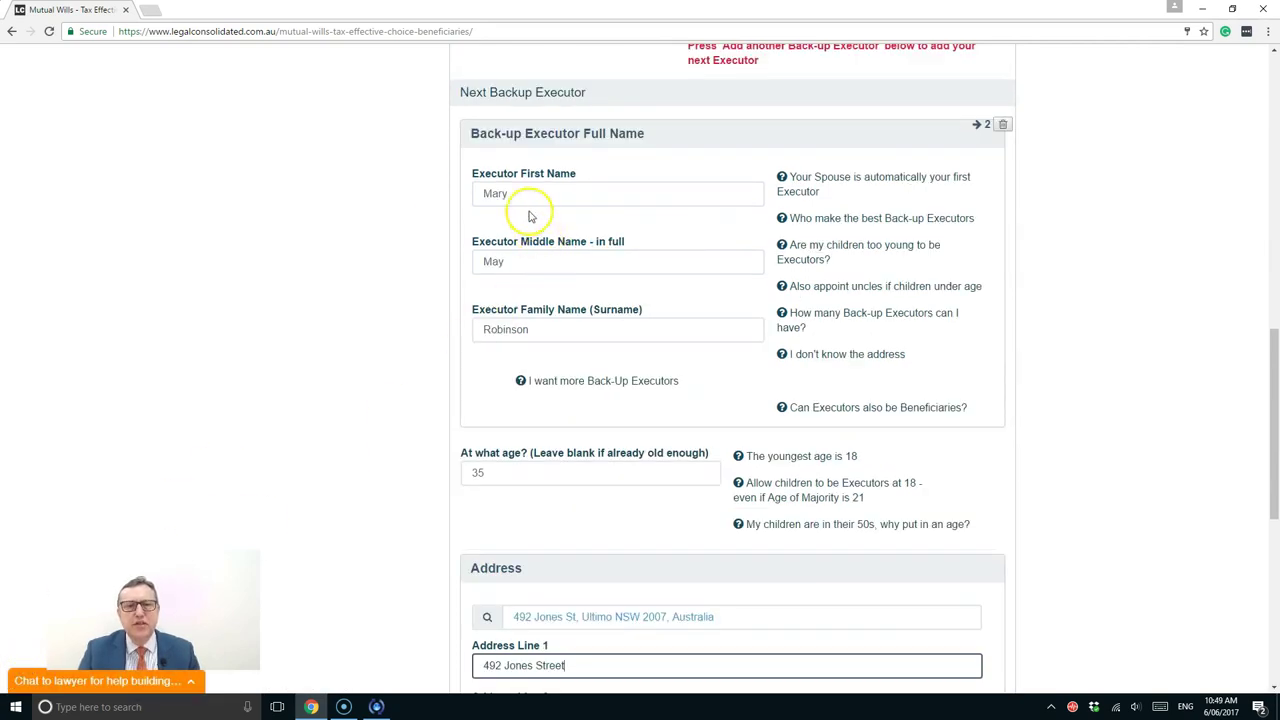
pyautogui.scroll(-1, 524, 340)
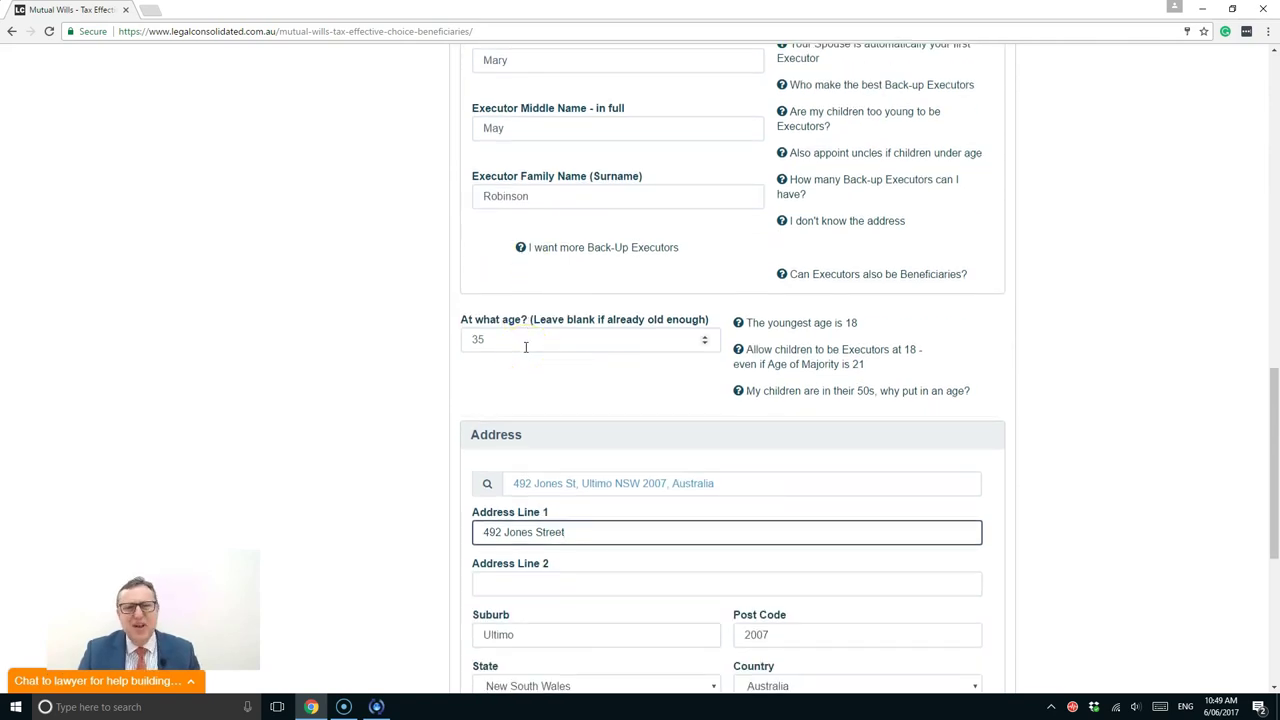
pyautogui.moveTo(521, 342); pyautogui.dragTo(447, 346)
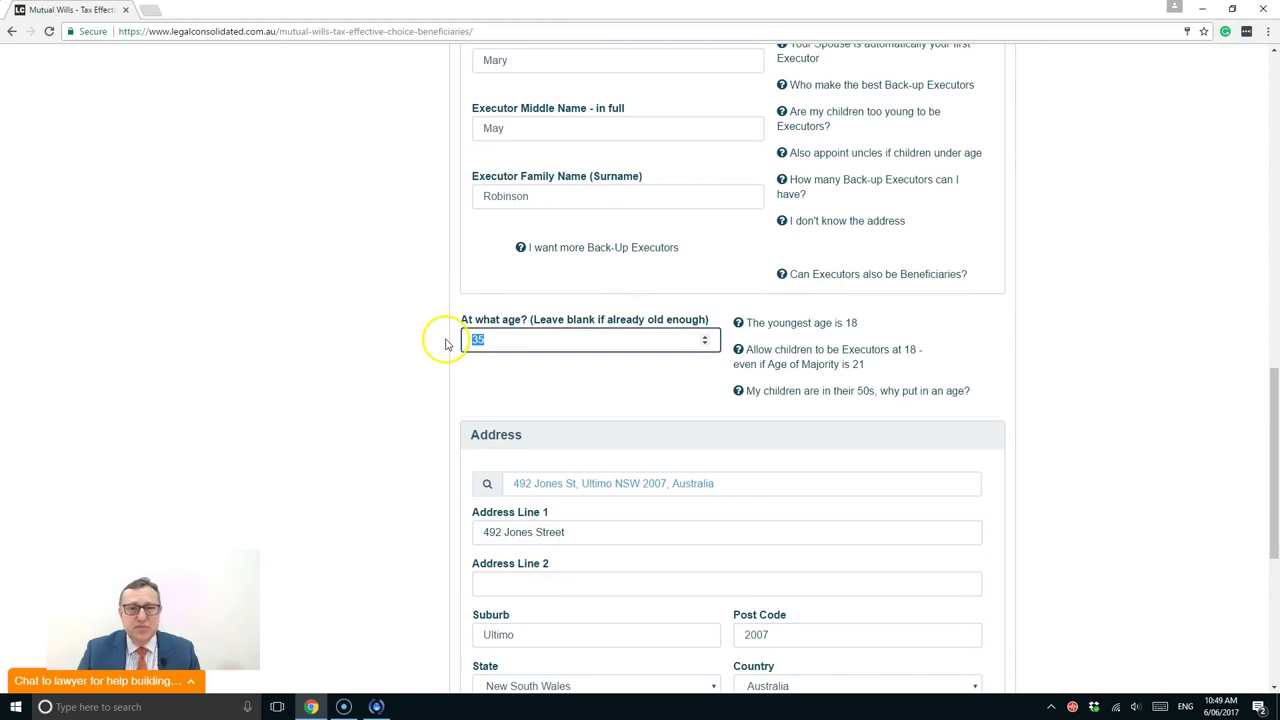
pyautogui.click(503, 338)
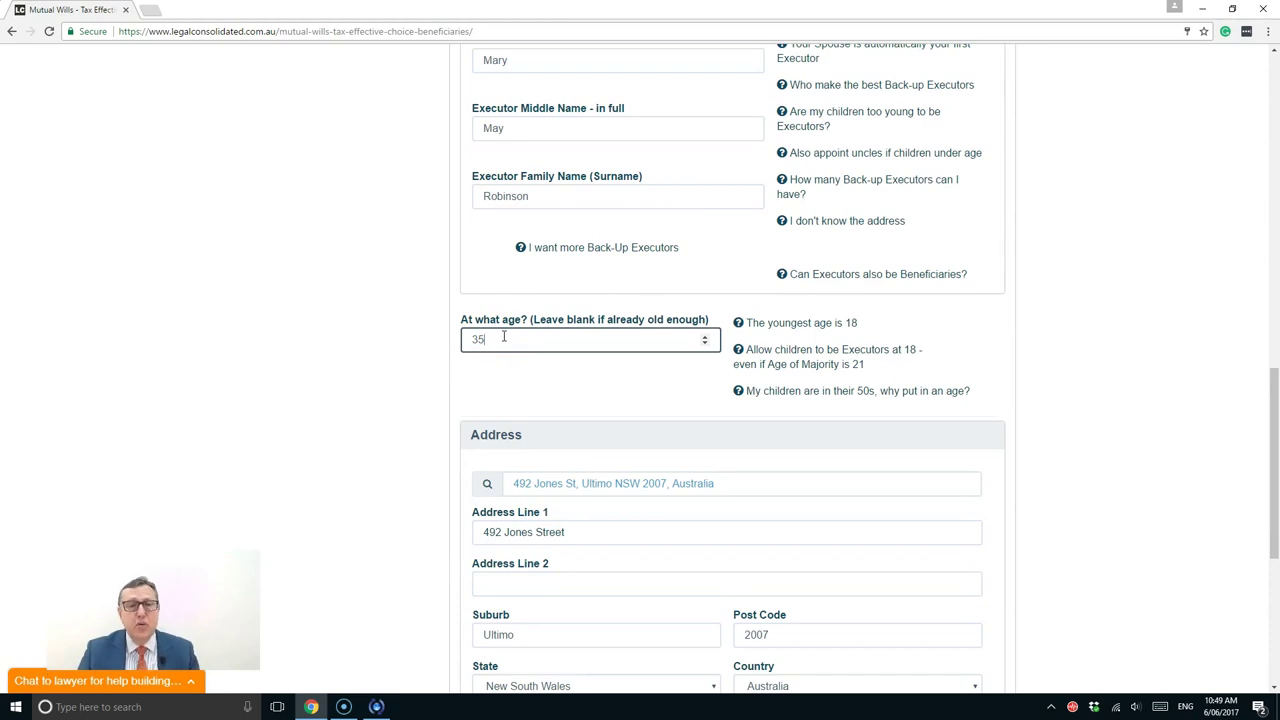
pyautogui.scroll(-10, 503, 338)
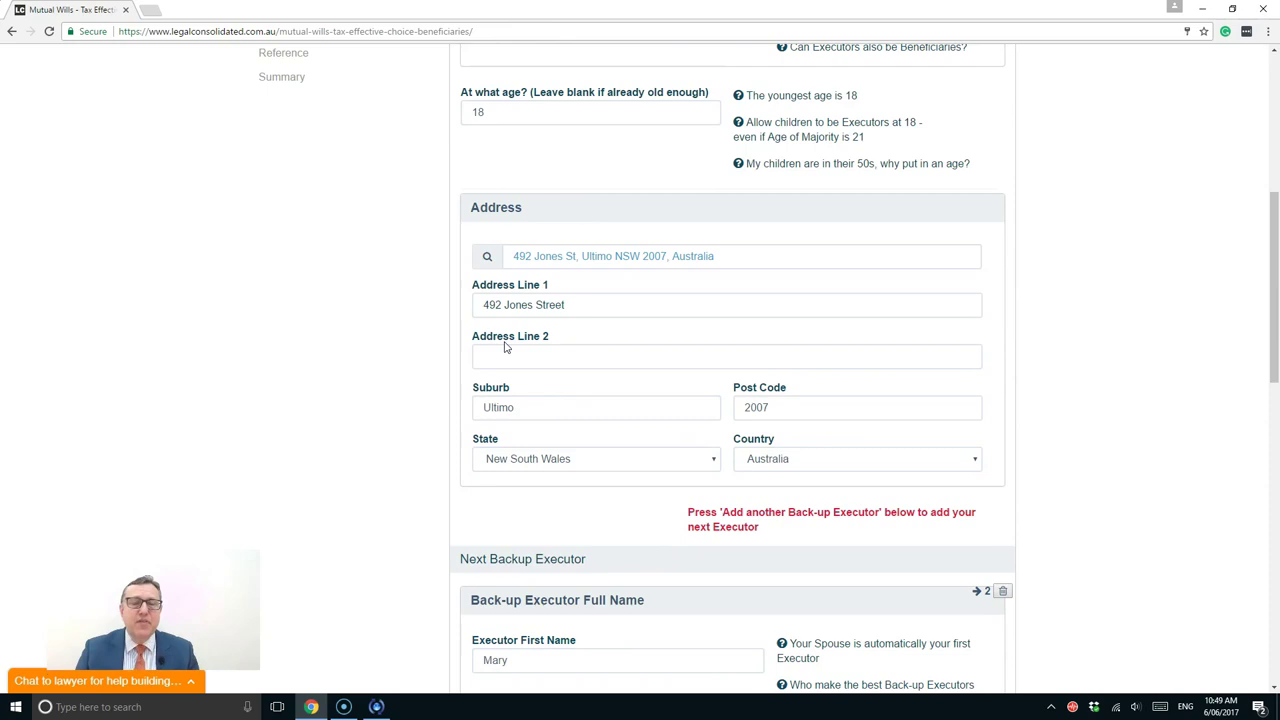
pyautogui.scroll(-3, 504, 346)
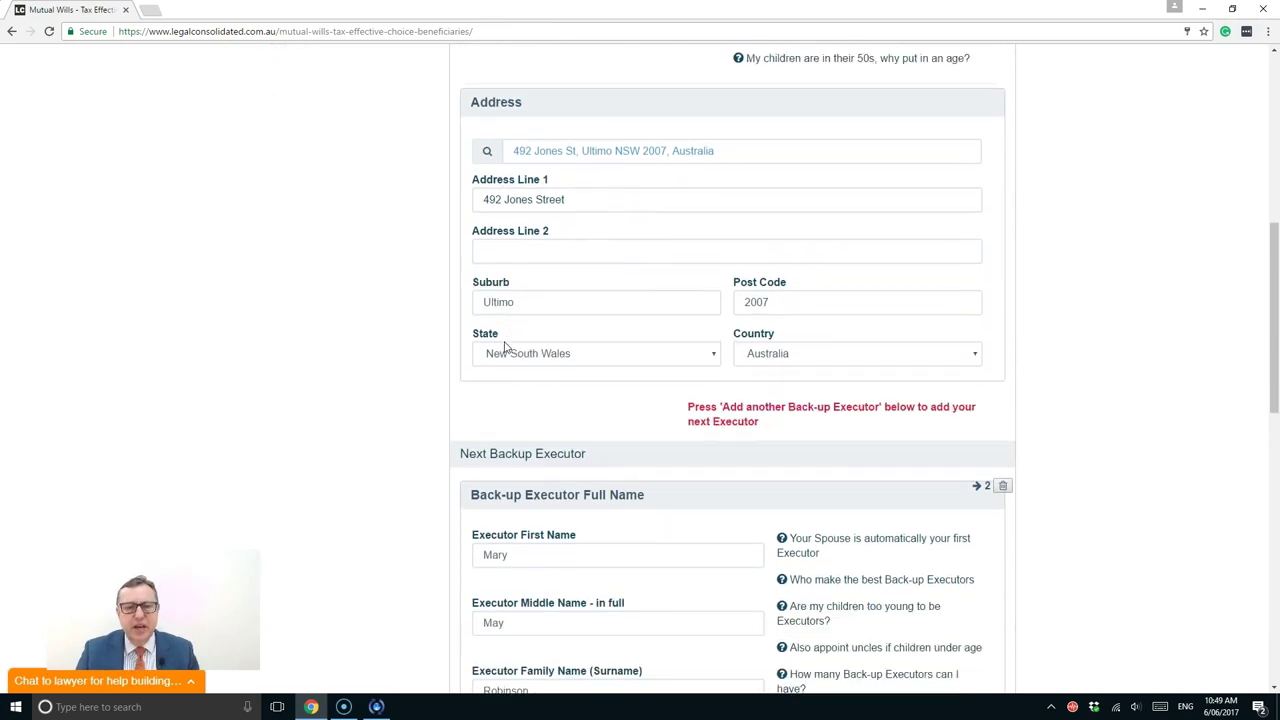
pyautogui.scroll(-1, 505, 346)
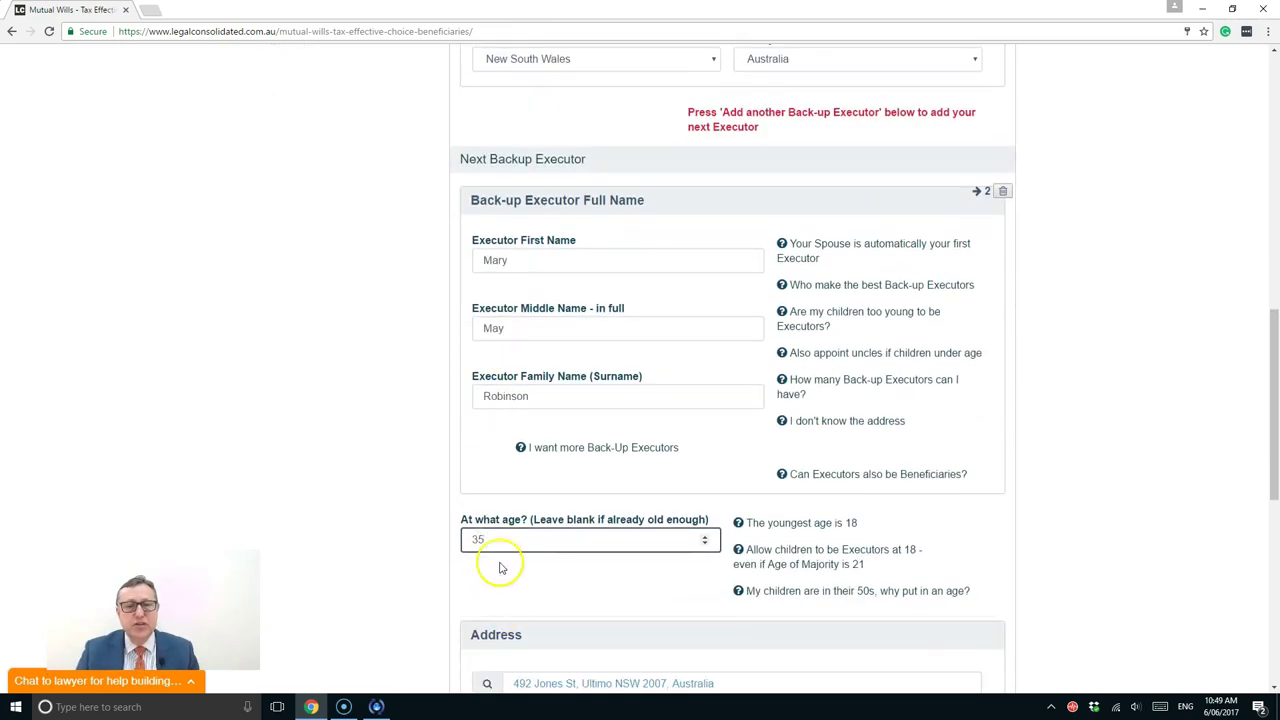
pyautogui.moveTo(486, 539); pyautogui.dragTo(420, 545)
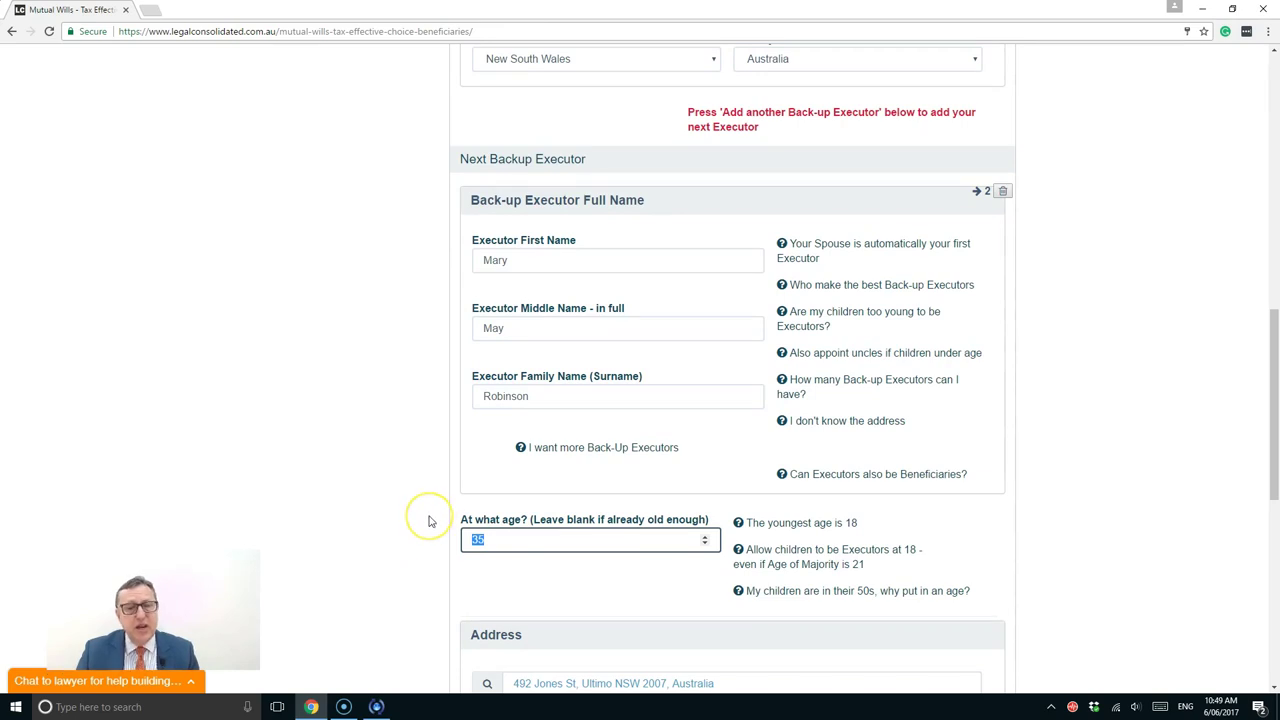
pyautogui.click(430, 519)
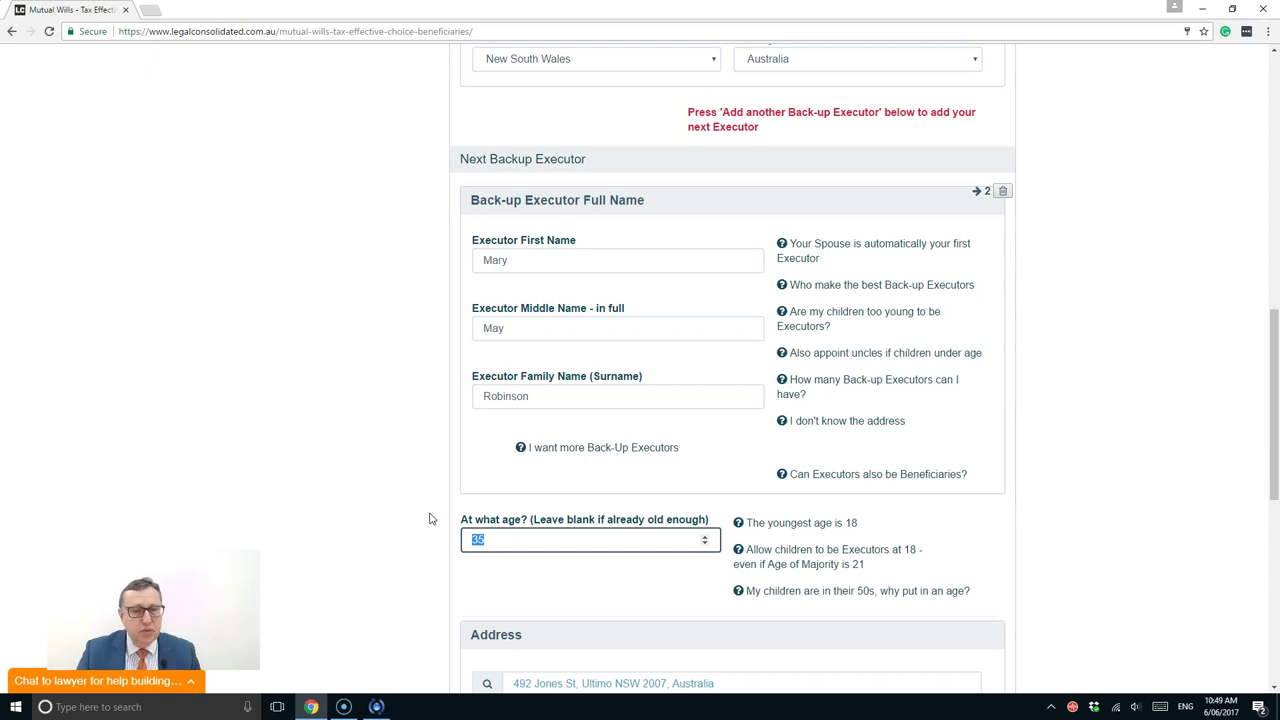
pyautogui.click(433, 514)
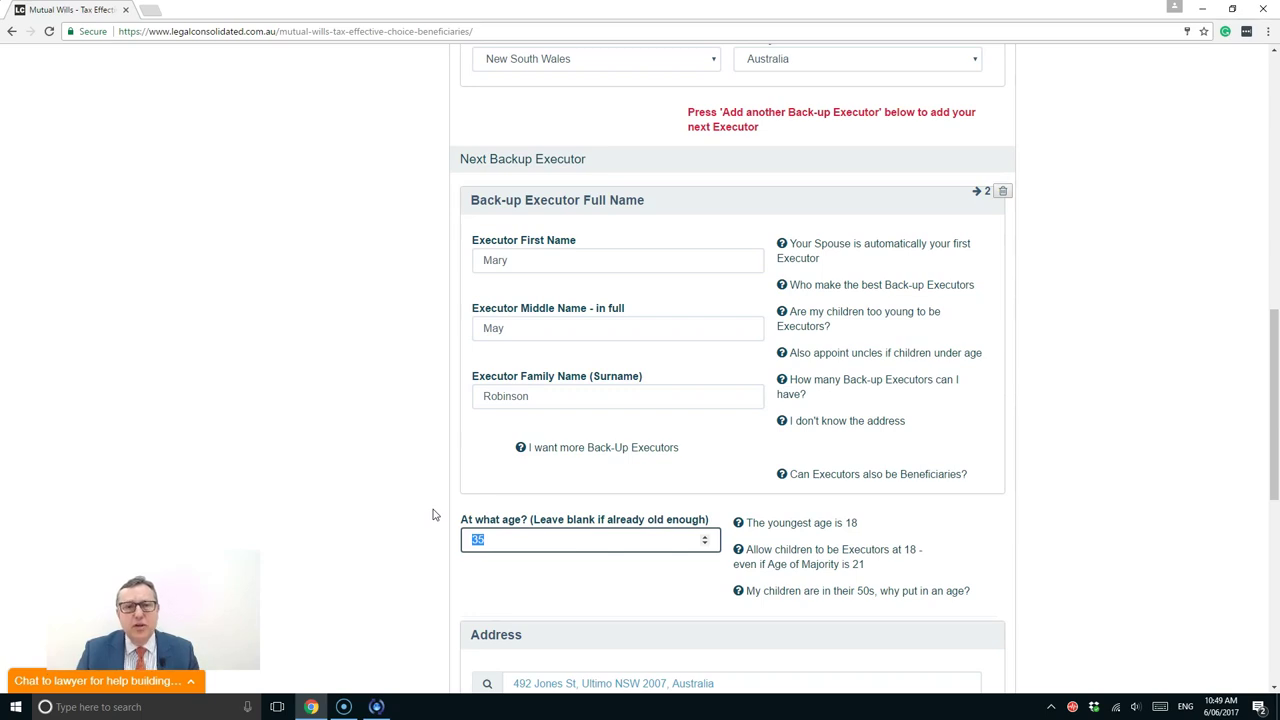
pyautogui.scroll(-4, 433, 515)
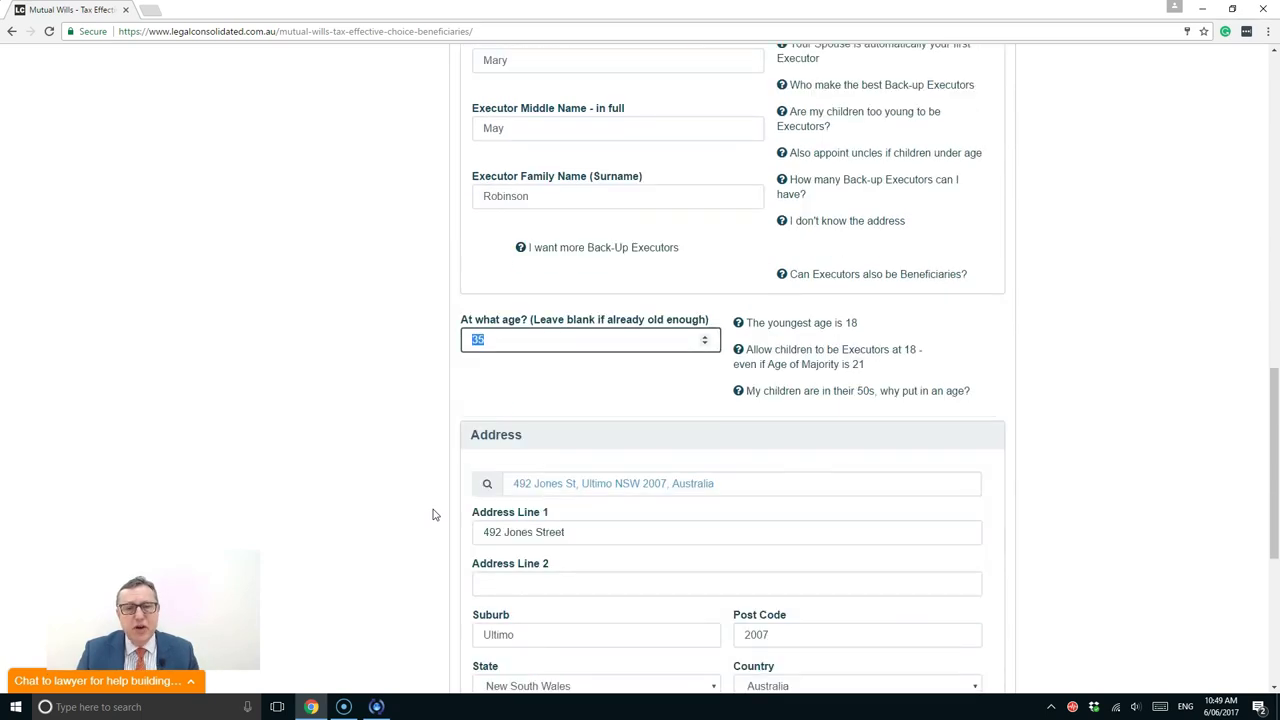
pyautogui.scroll(-1, 433, 515)
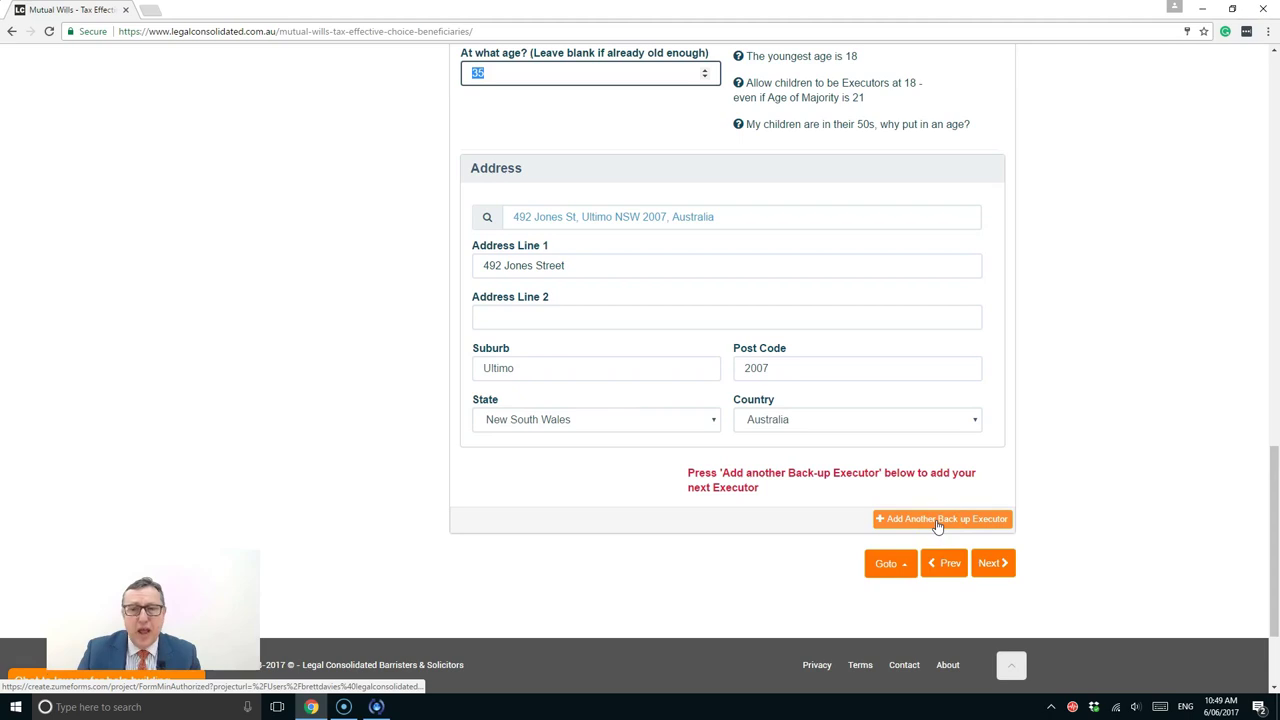
# Add a third back-up executor aged 18 with a South Australian address
pyautogui.click(936, 522)
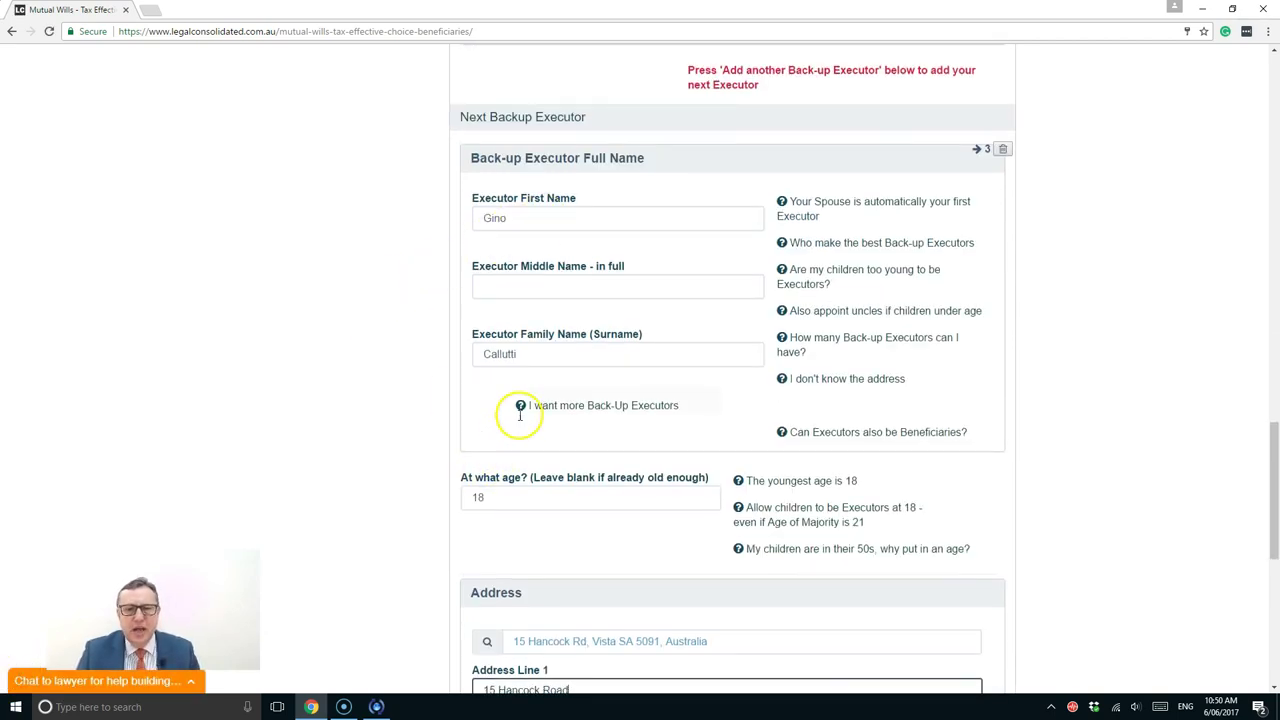
pyautogui.scroll(-1, 518, 420)
pyautogui.doubleClick(480, 367)
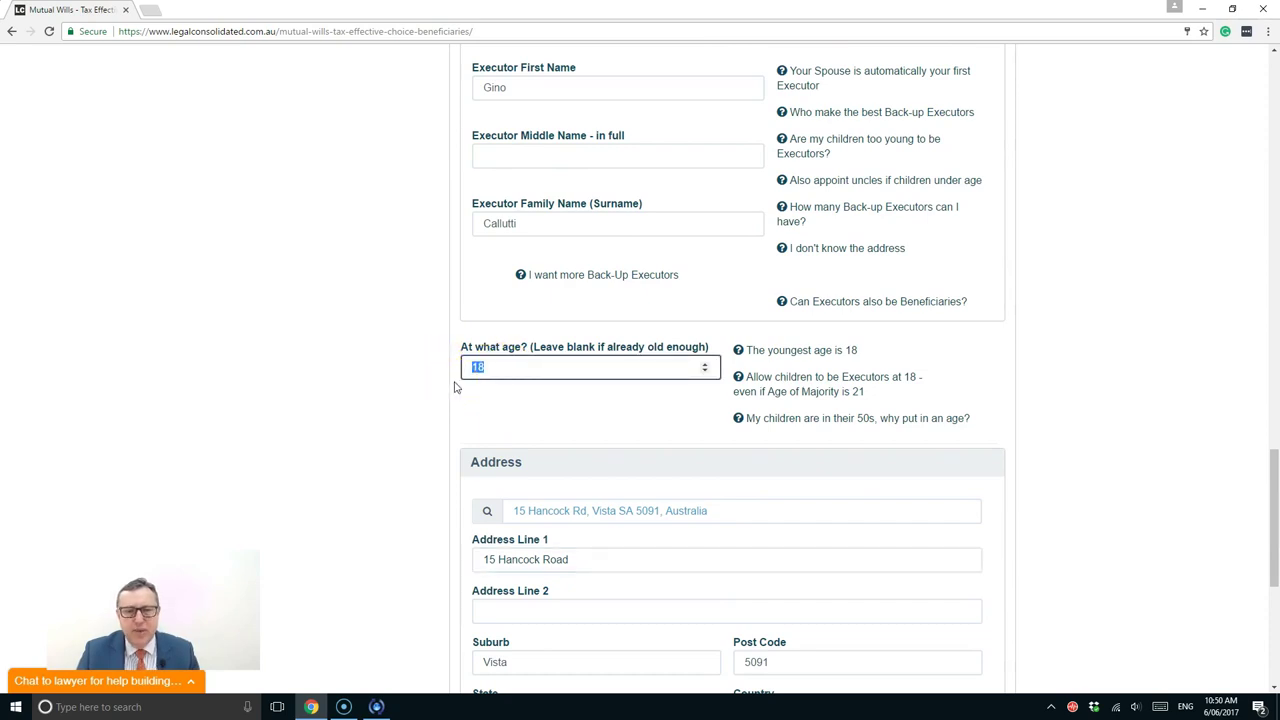
pyautogui.scroll(-2, 455, 387)
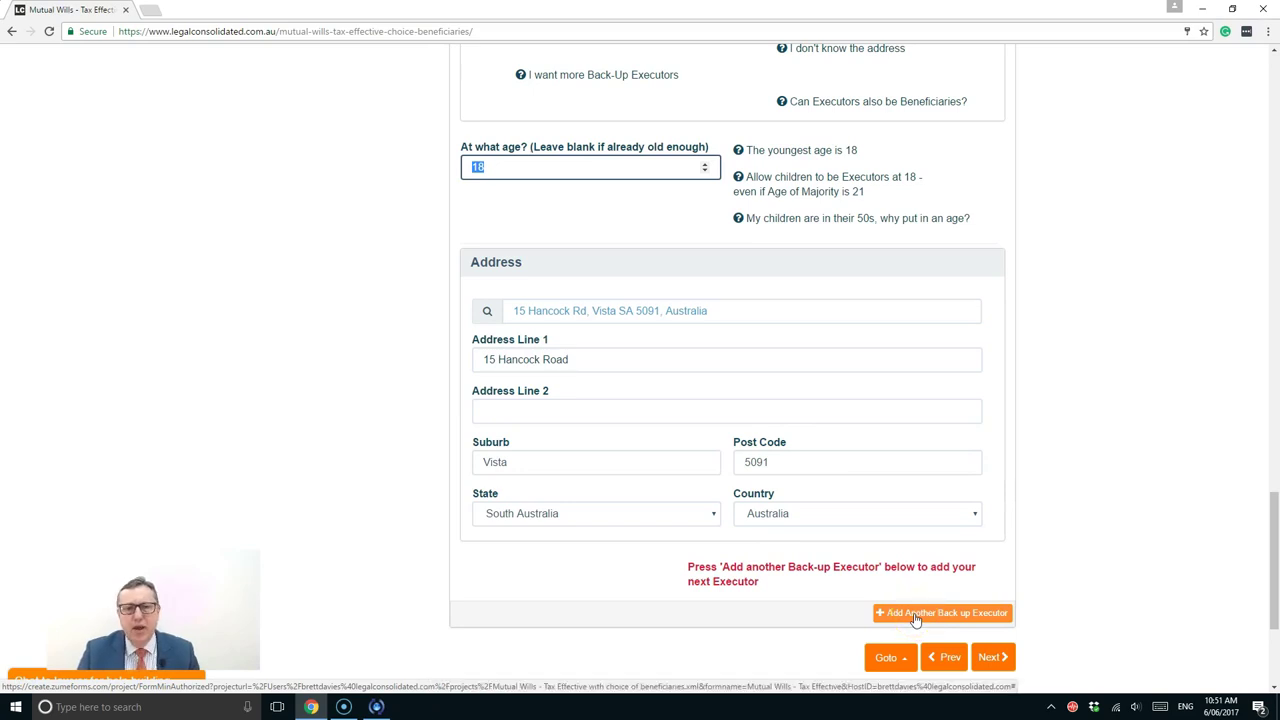
# Add a fourth back-up executor aged 18 with a Queensland address
pyautogui.click(915, 615)
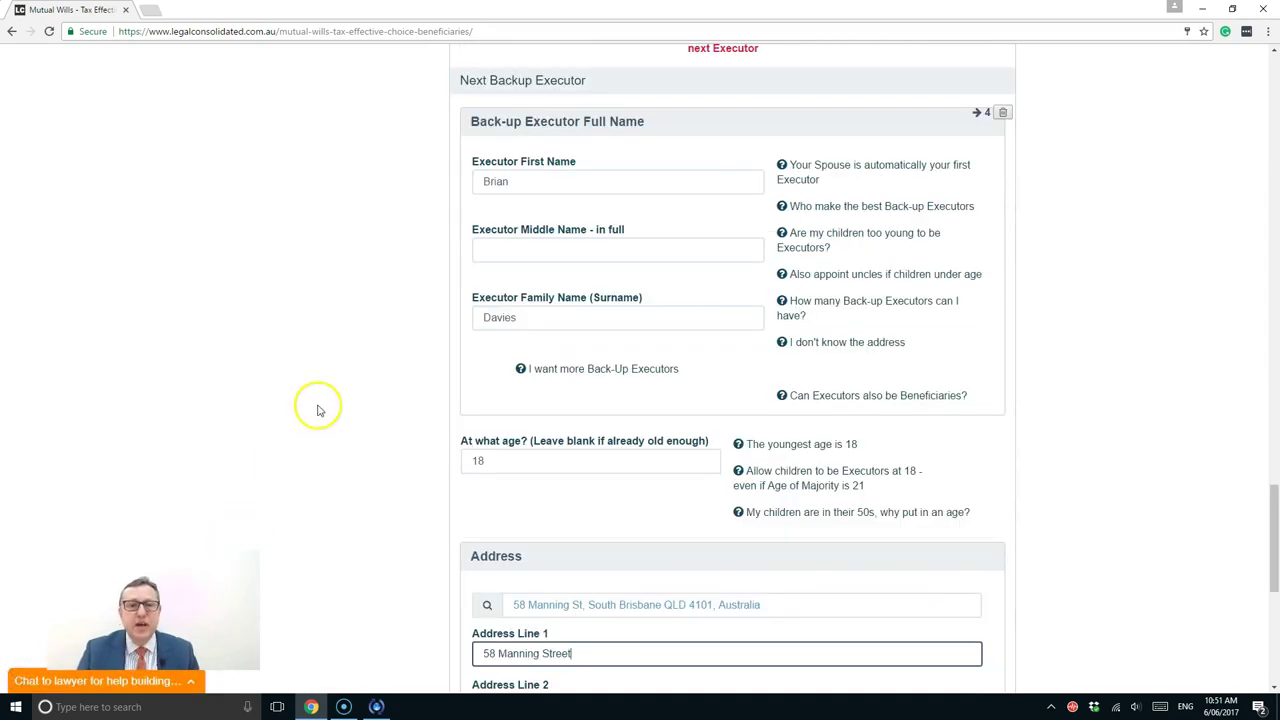
pyautogui.moveTo(514, 460); pyautogui.dragTo(438, 458)
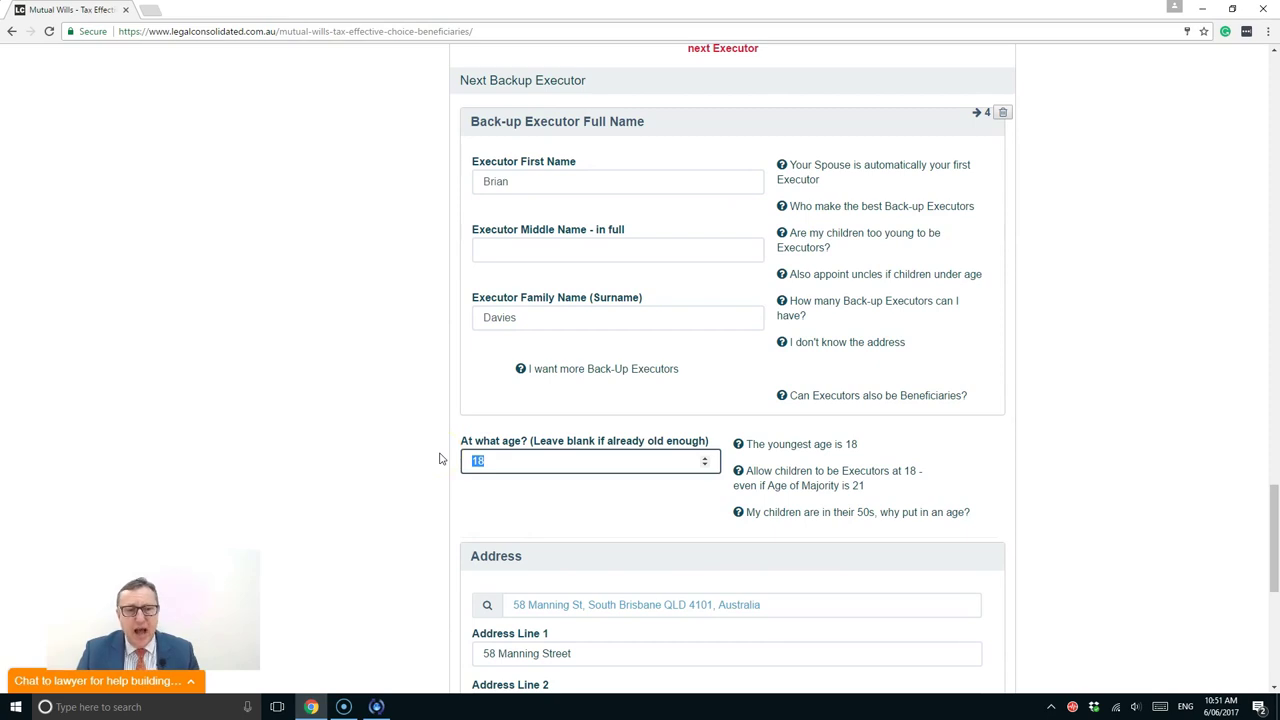
pyautogui.scroll(-2, 500, 480)
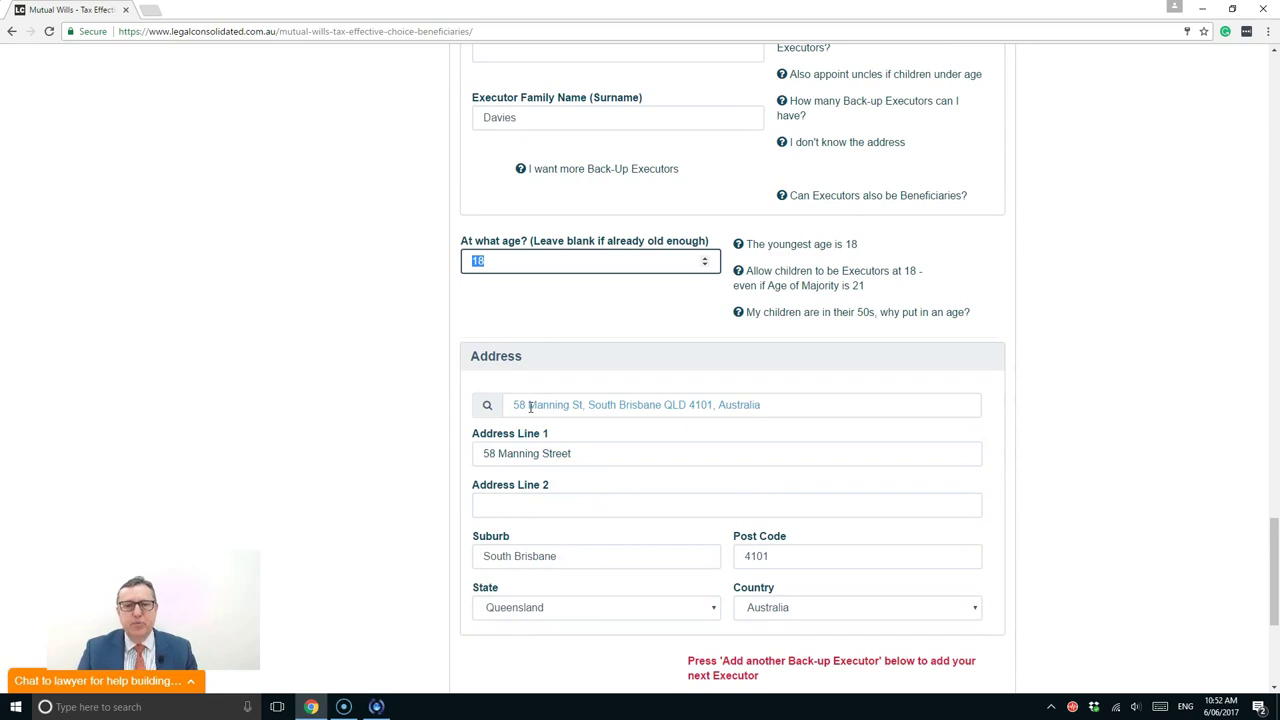
# Scroll up and back down through the executor list to check every entry
pyautogui.scroll(8, 530, 405)
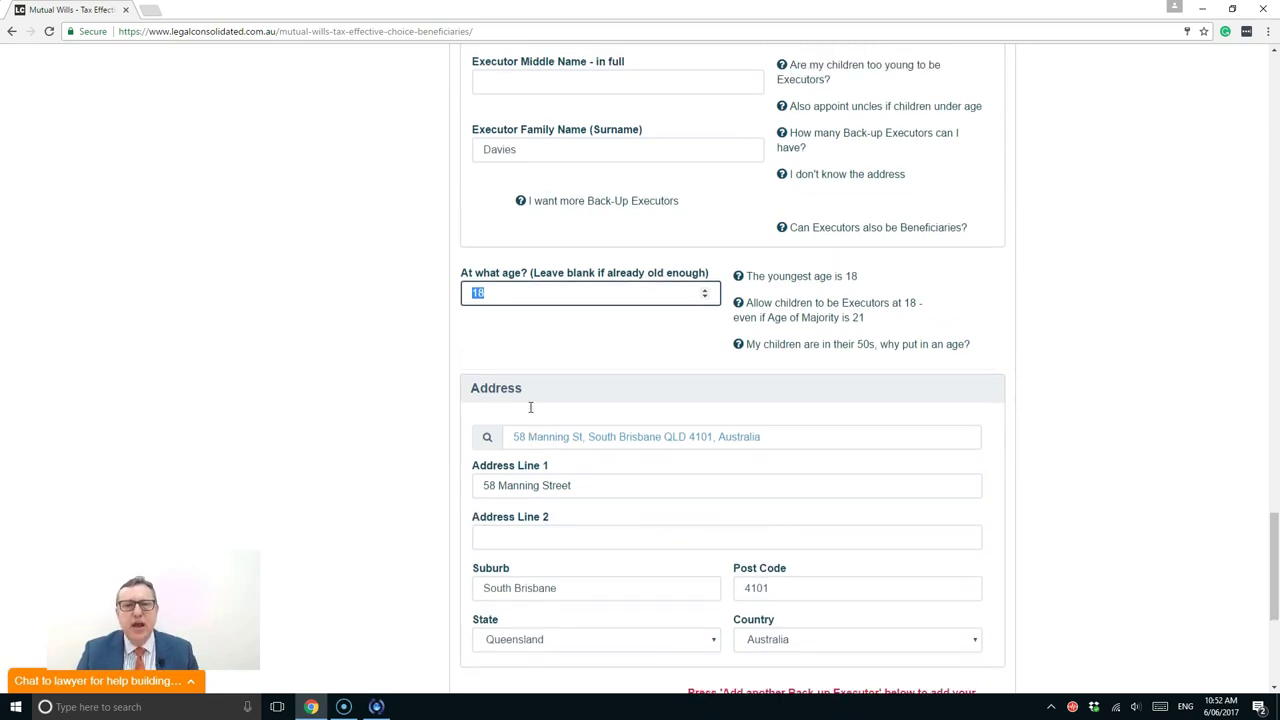
pyautogui.scroll(20, 530, 410)
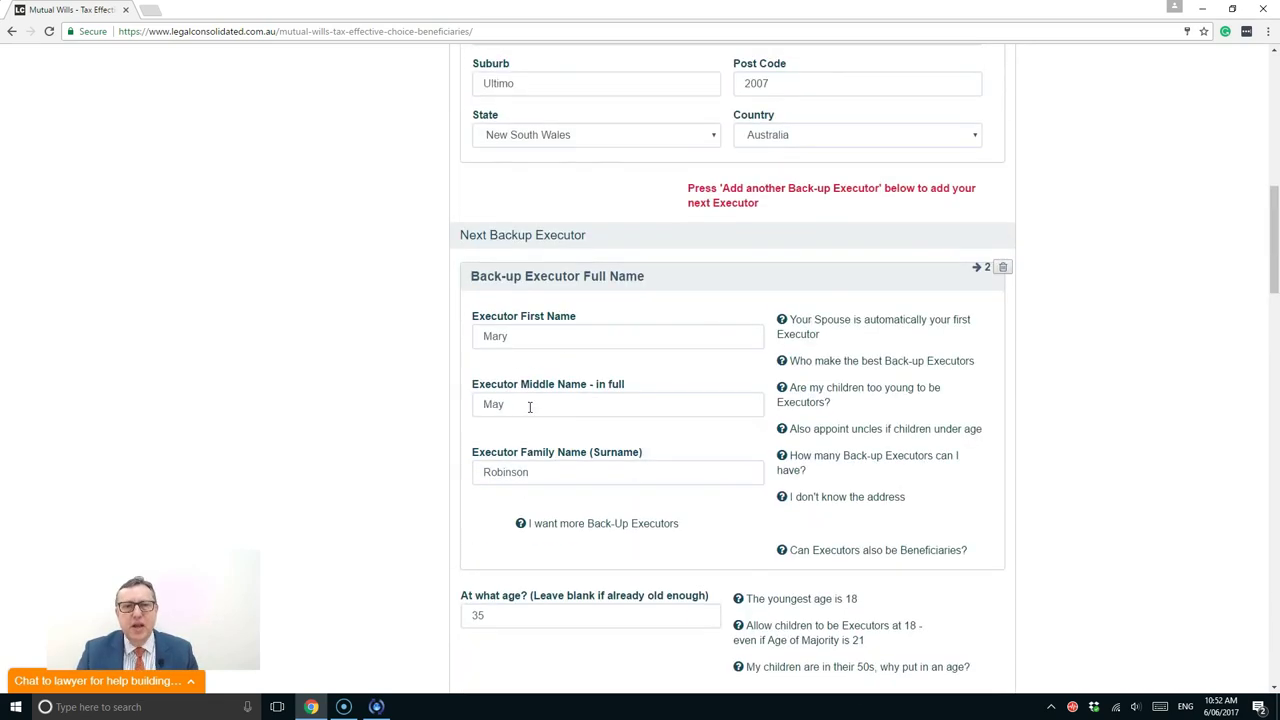
pyautogui.scroll(-5, 530, 412)
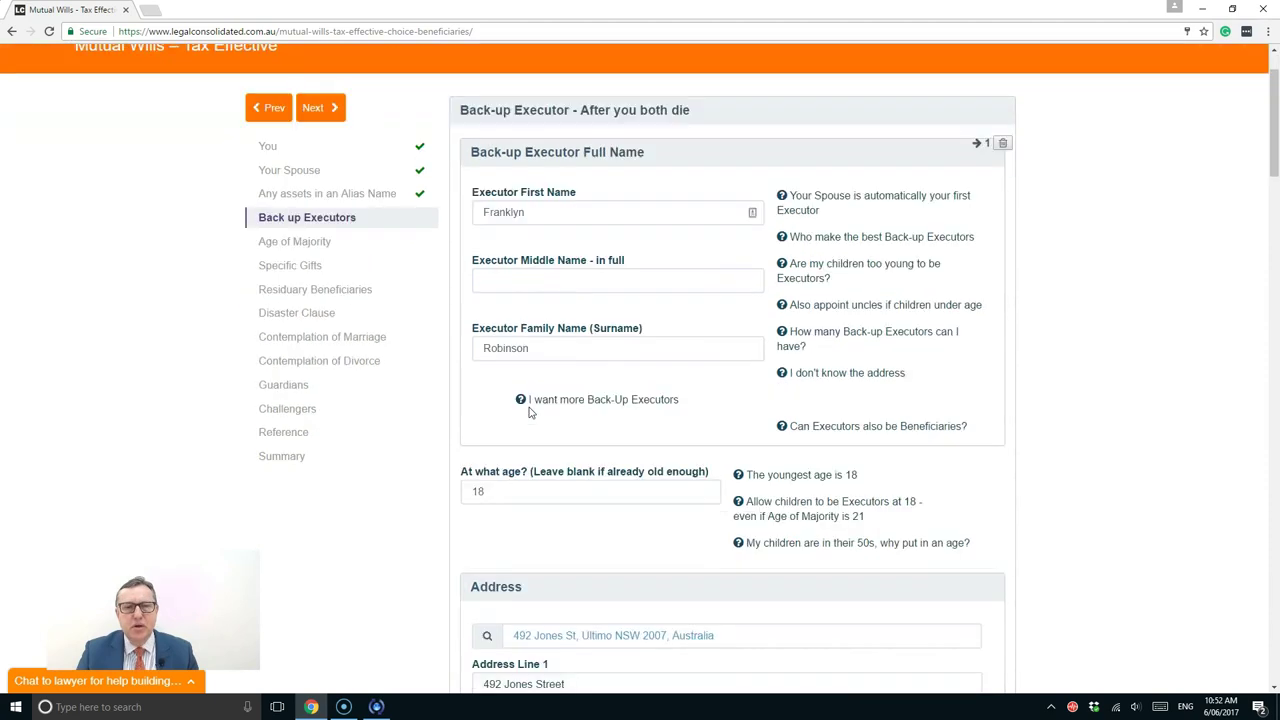
pyautogui.scroll(-11, 529, 414)
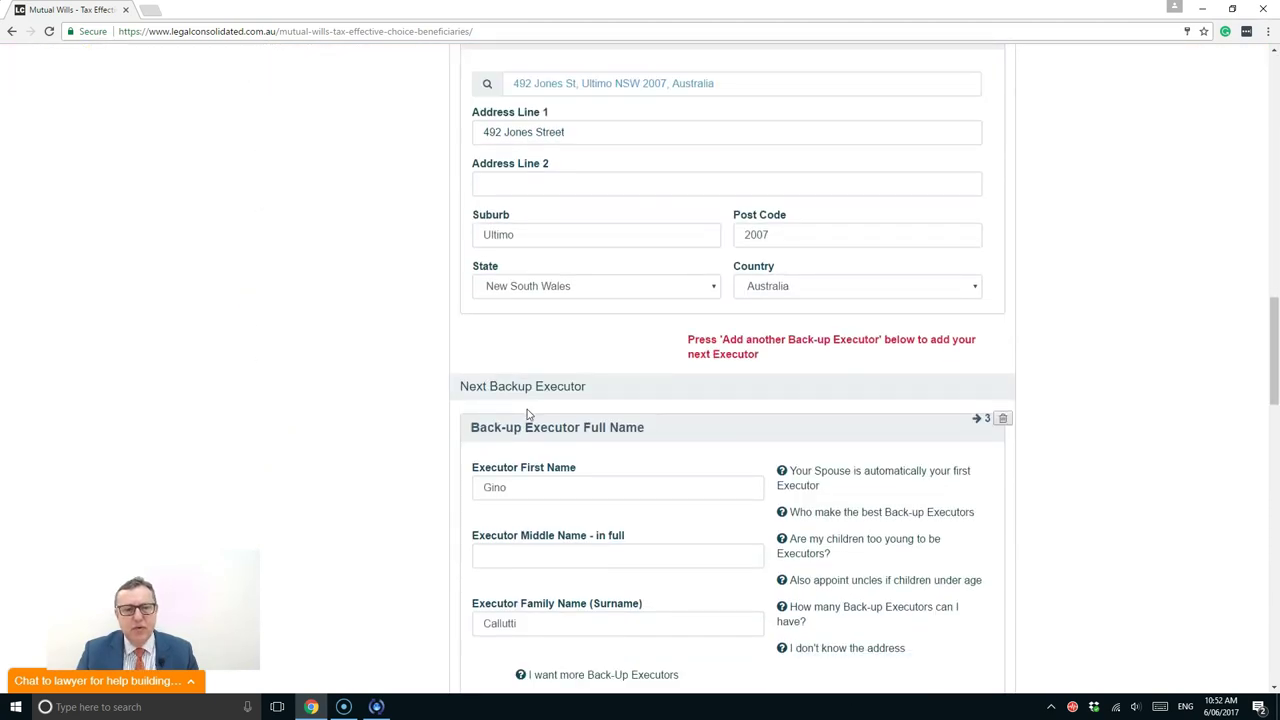
pyautogui.scroll(-6, 529, 414)
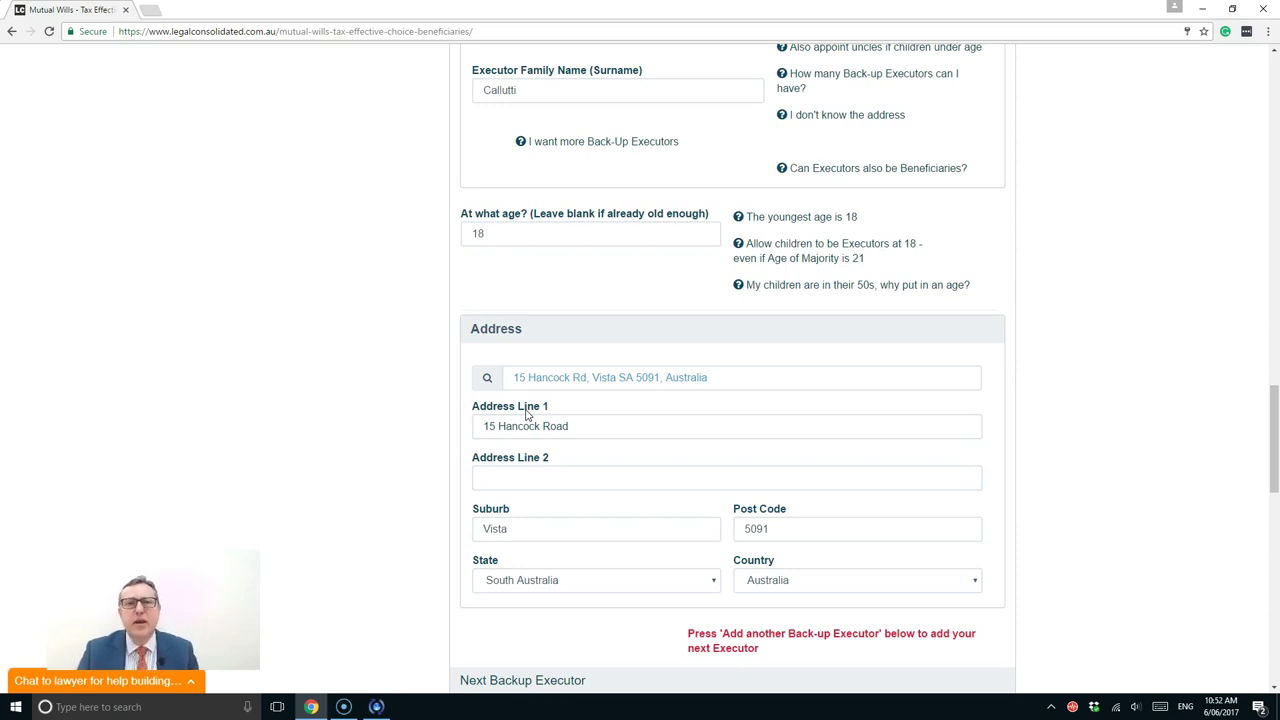
pyautogui.scroll(-6, 527, 413)
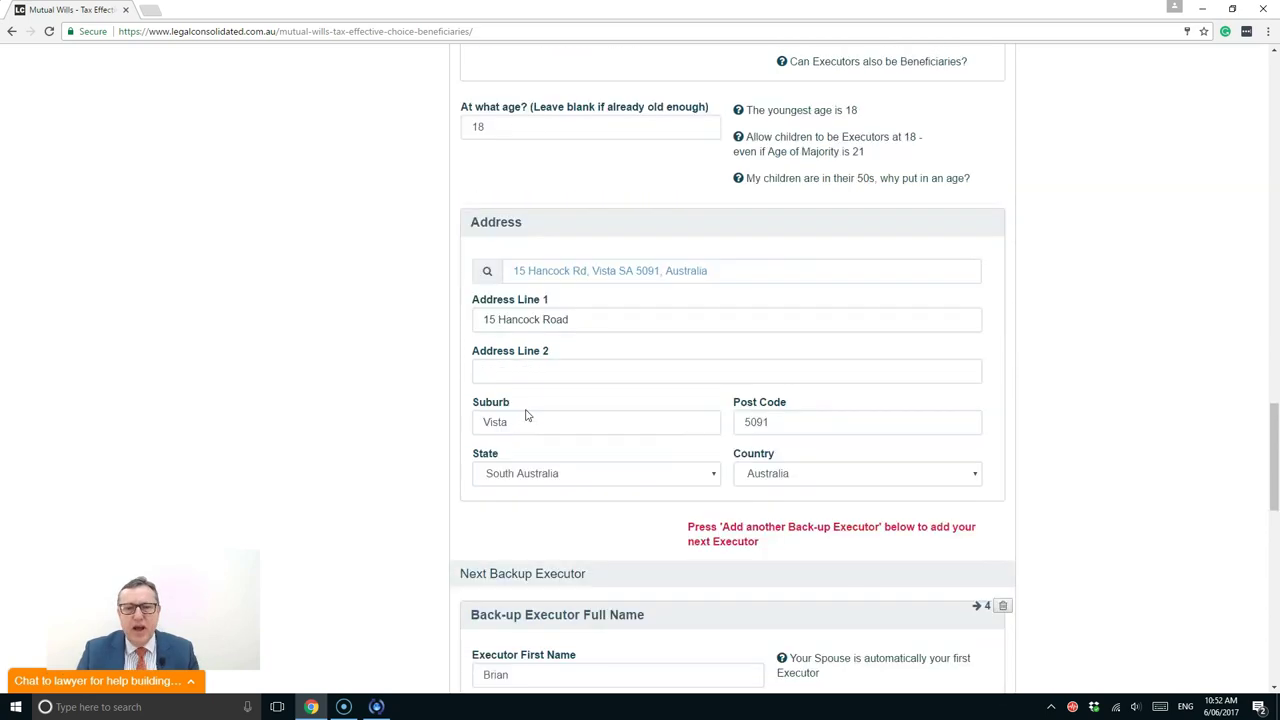
pyautogui.click(487, 432)
# Scroll to the bottom of the Back up Executors page
pyautogui.scroll(-5, 487, 432)
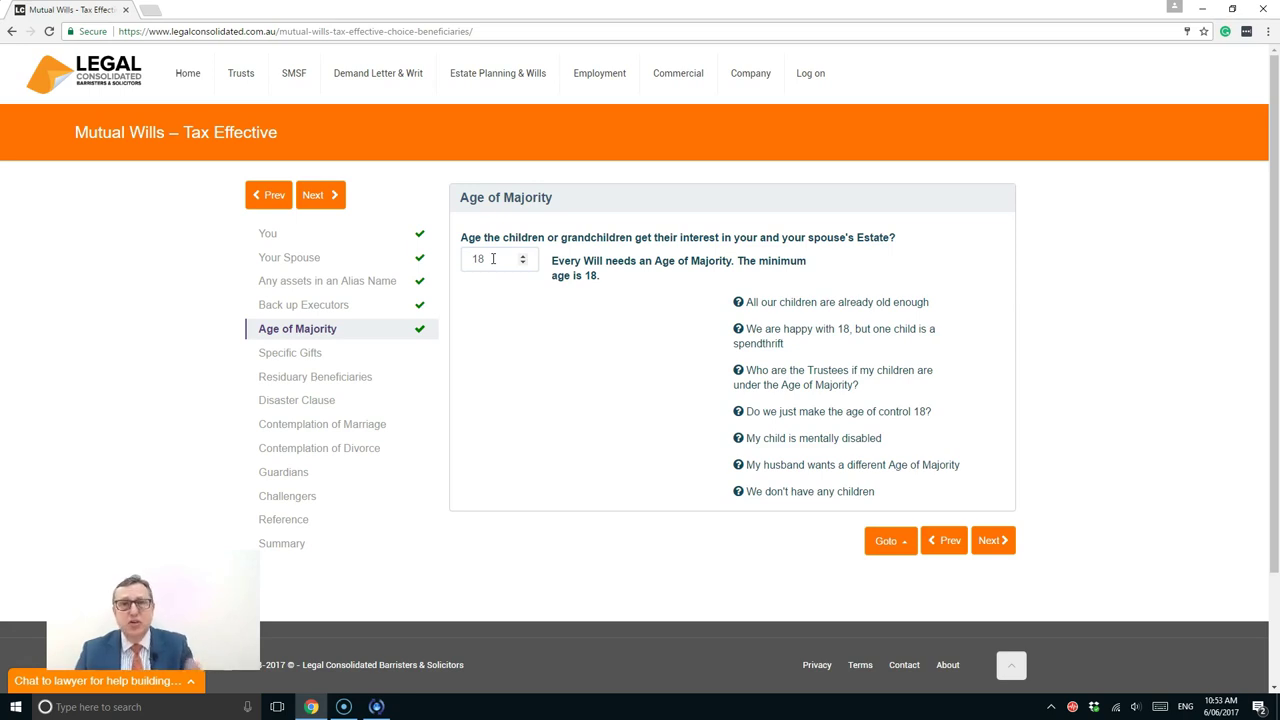
pyautogui.moveTo(492, 258); pyautogui.dragTo(470, 259)
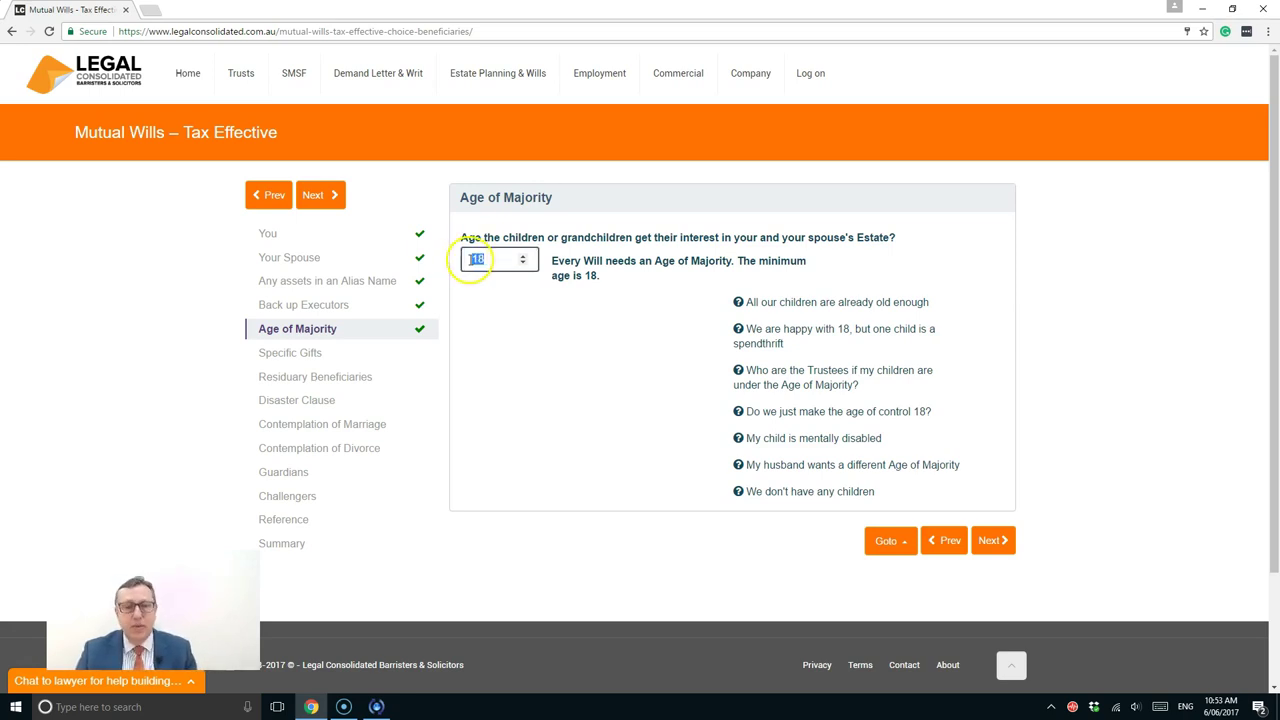
pyautogui.write('23')
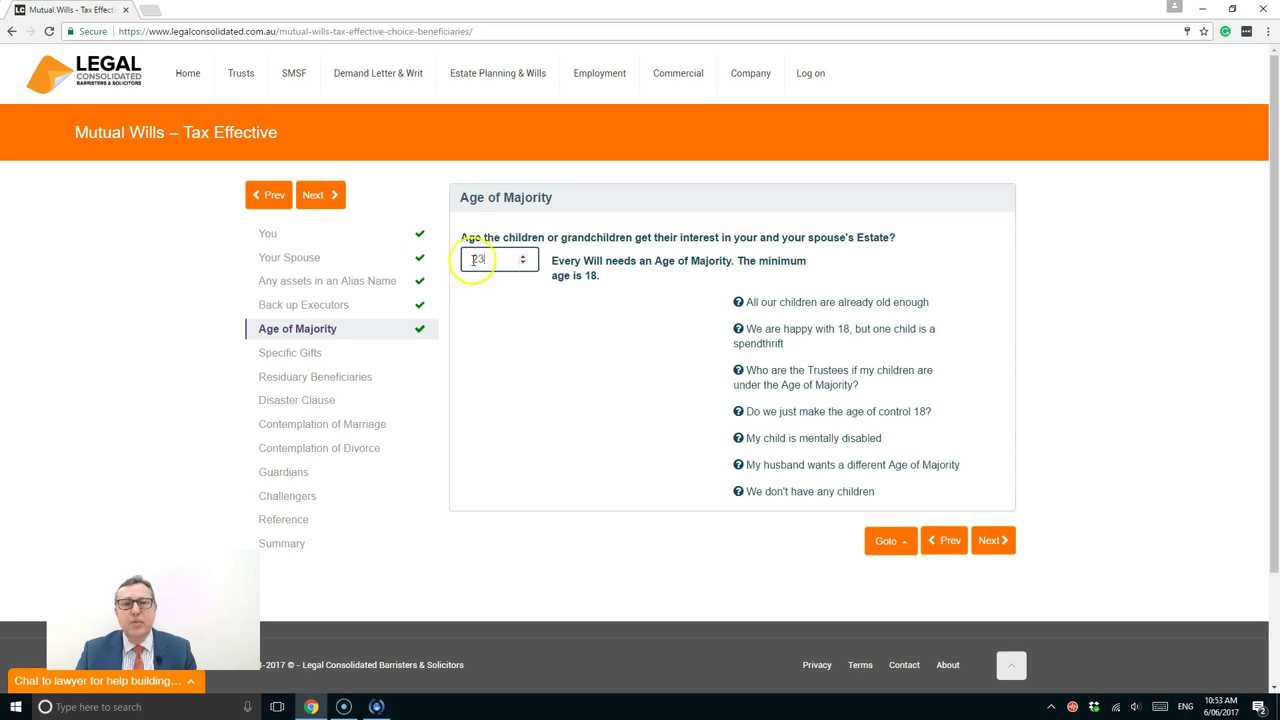
pyautogui.doubleClick(470, 259)
pyautogui.write('18')
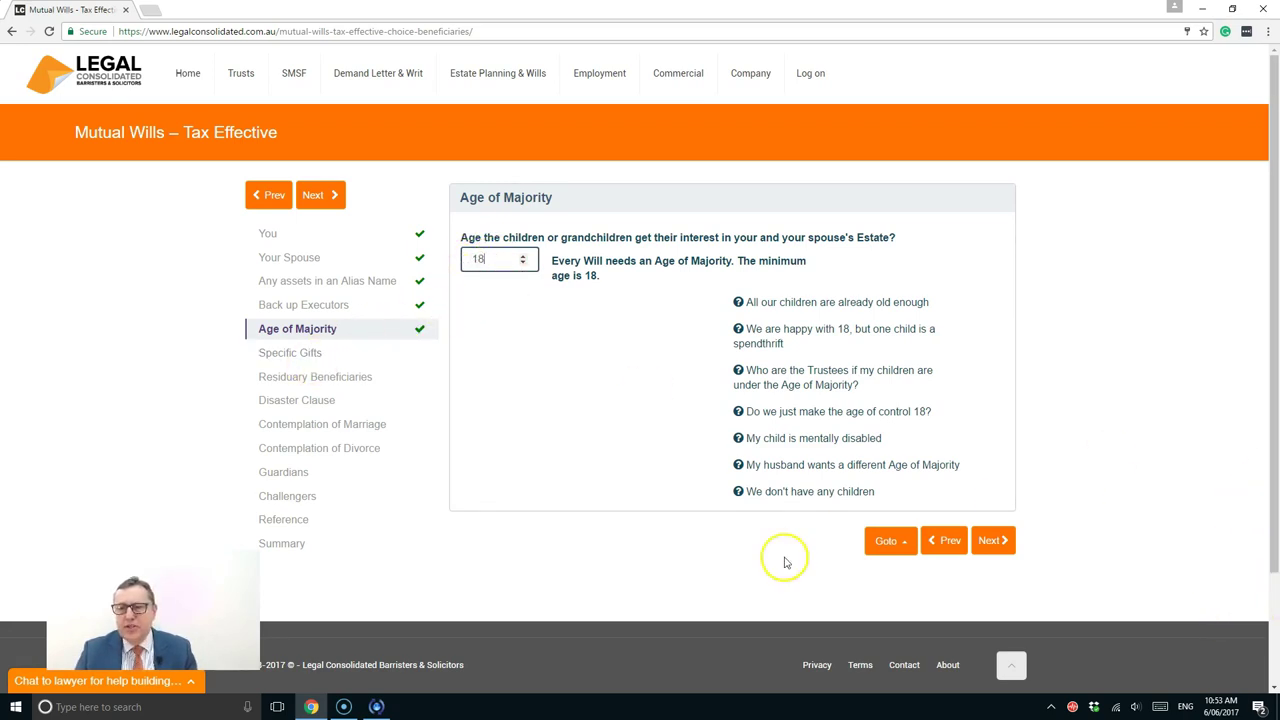
# Continue to Specific Gifts, leaving the answer as No
pyautogui.click(1000, 541)
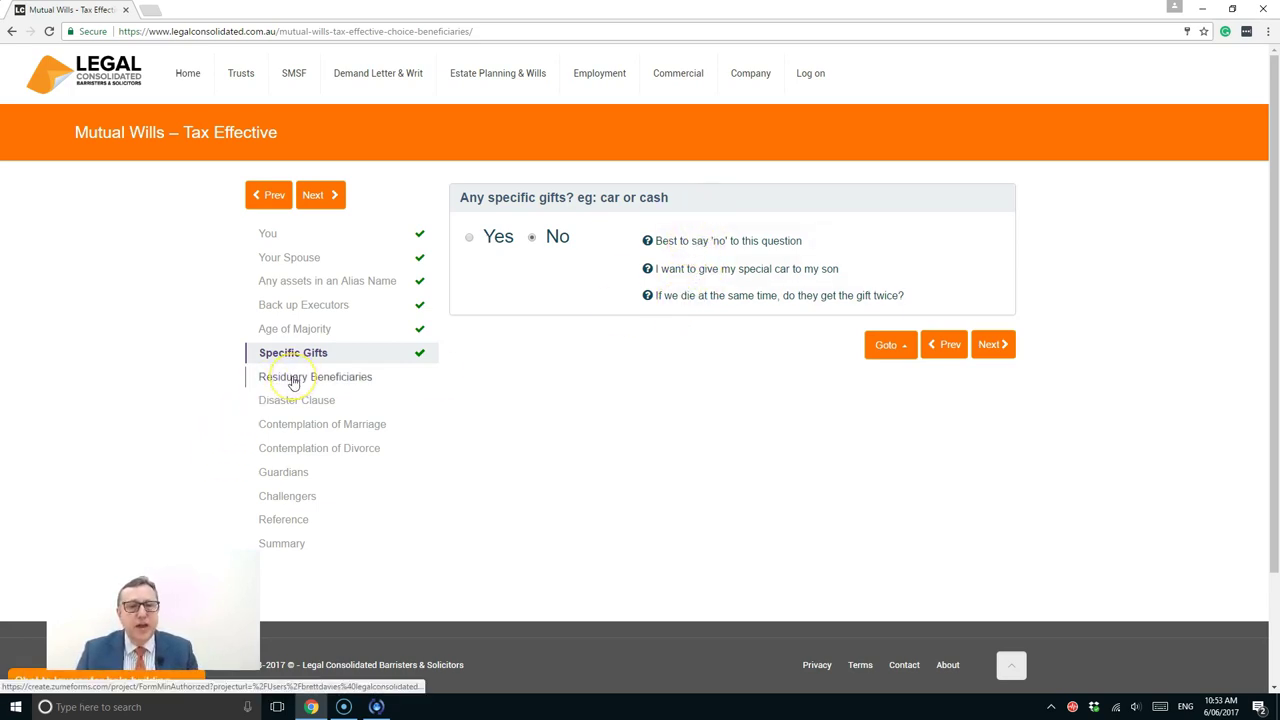
# Give the first residuary beneficiary a 50% interest received at age 18
pyautogui.click(294, 380)
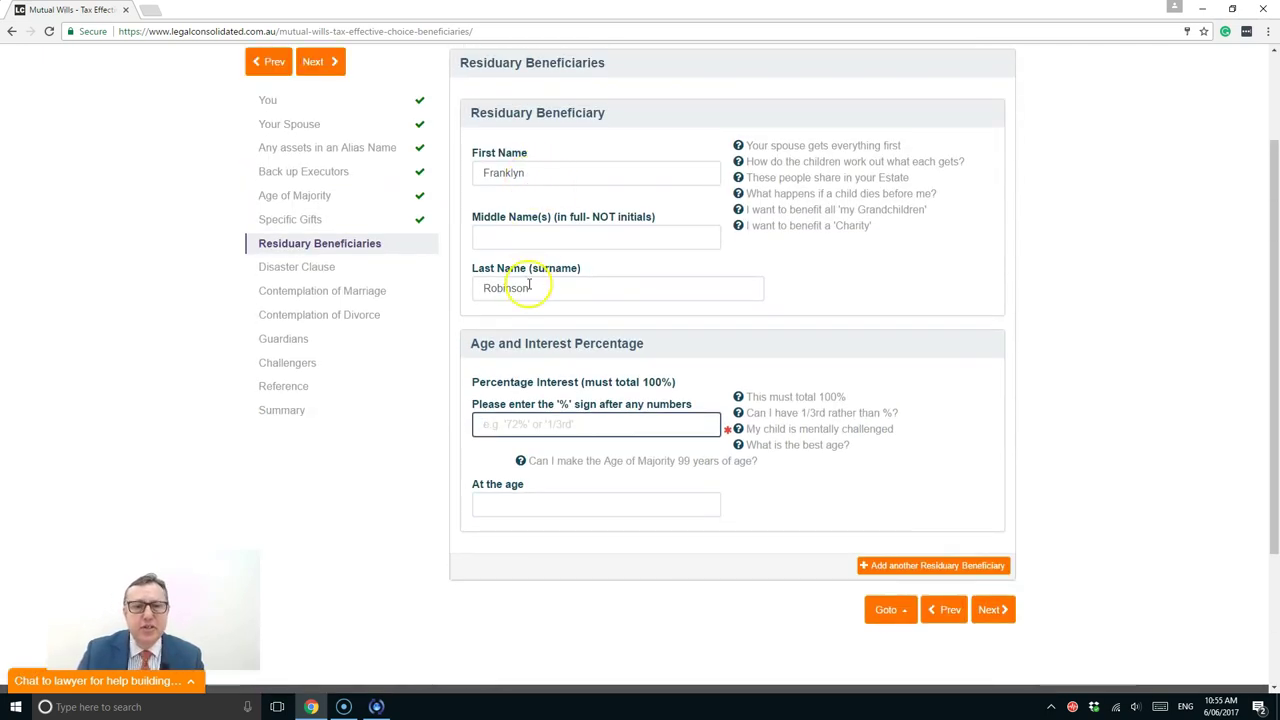
pyautogui.write('50')
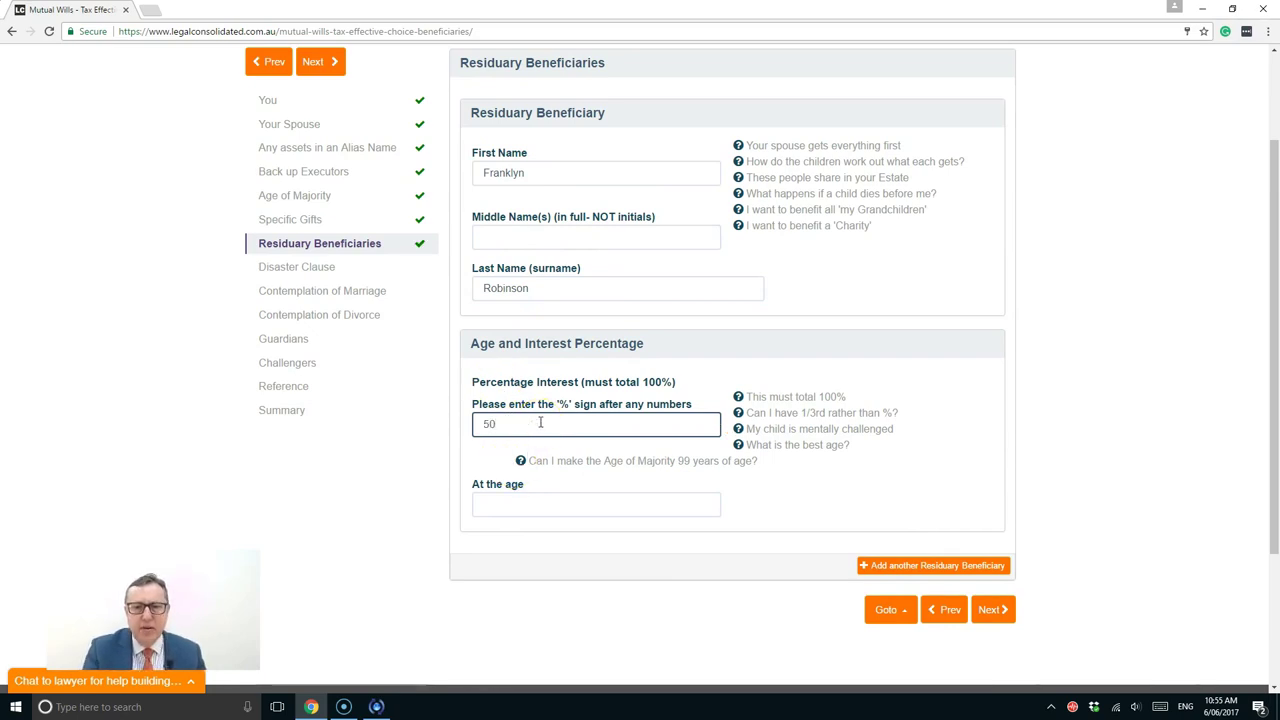
pyautogui.write('%')
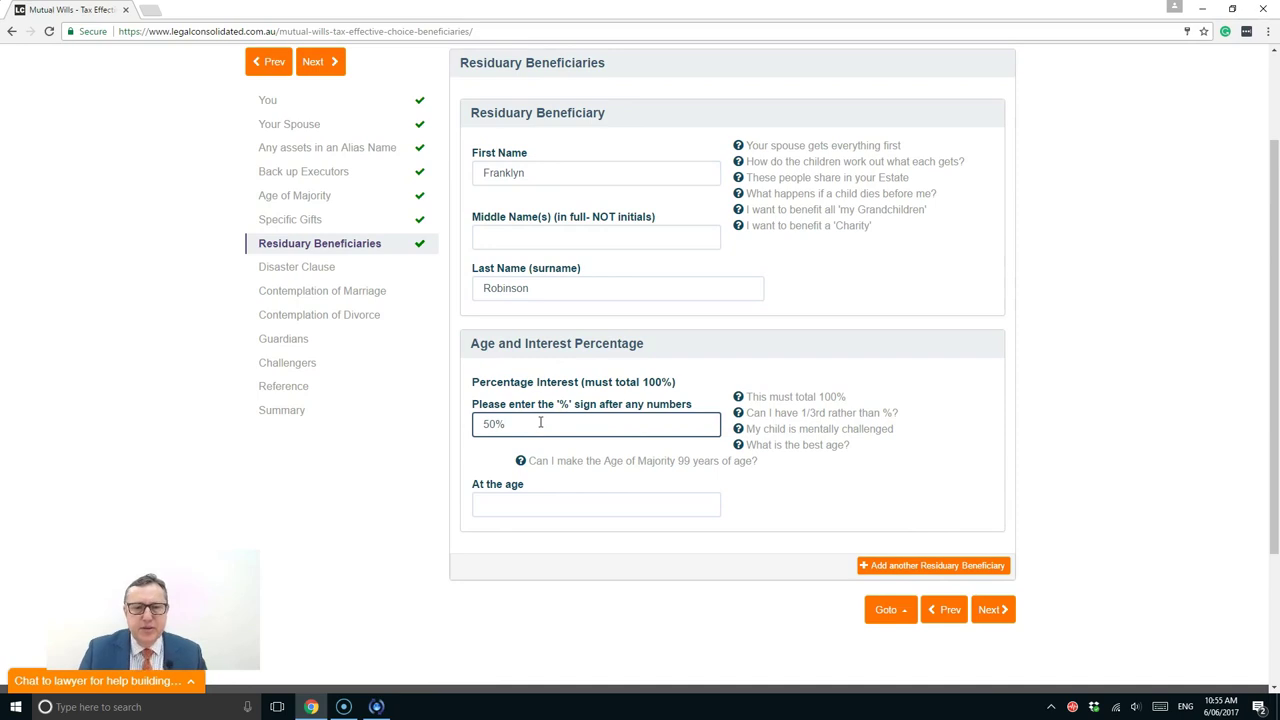
pyautogui.click(529, 505)
pyautogui.write('1')
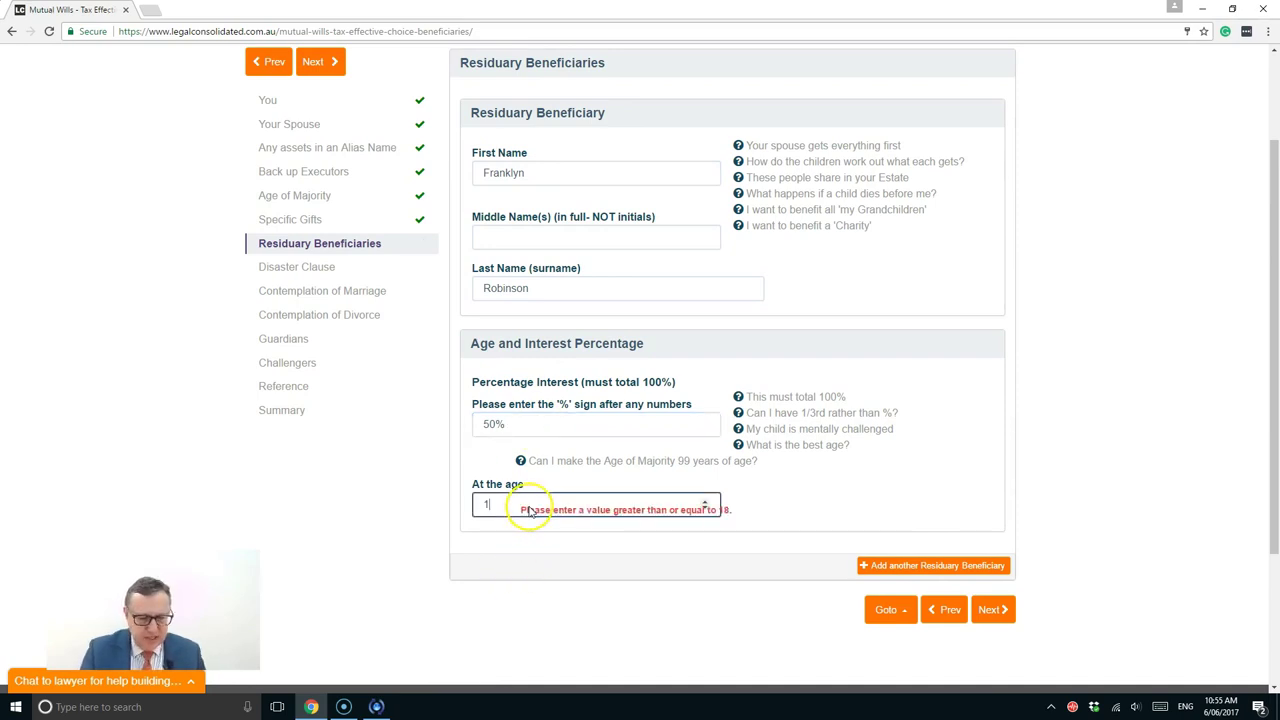
pyautogui.write('8')
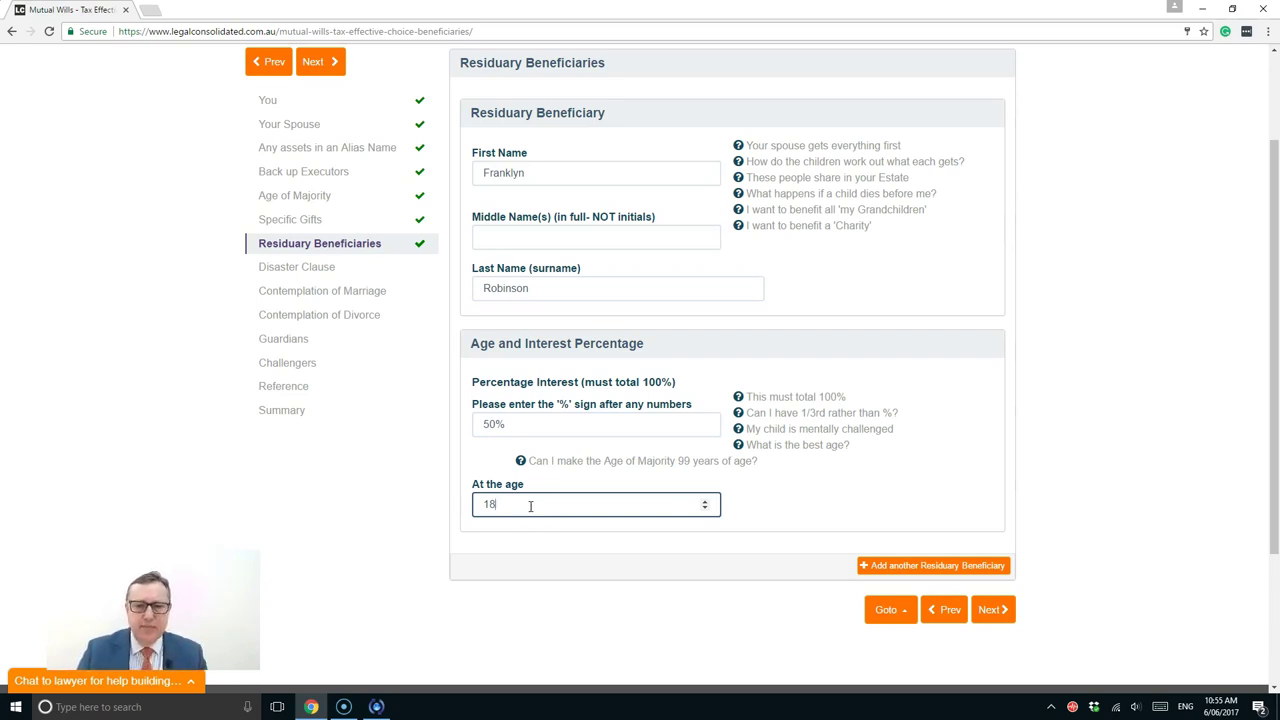
# Add a second residuary beneficiary and enter their first name and surname
pyautogui.click(906, 567)
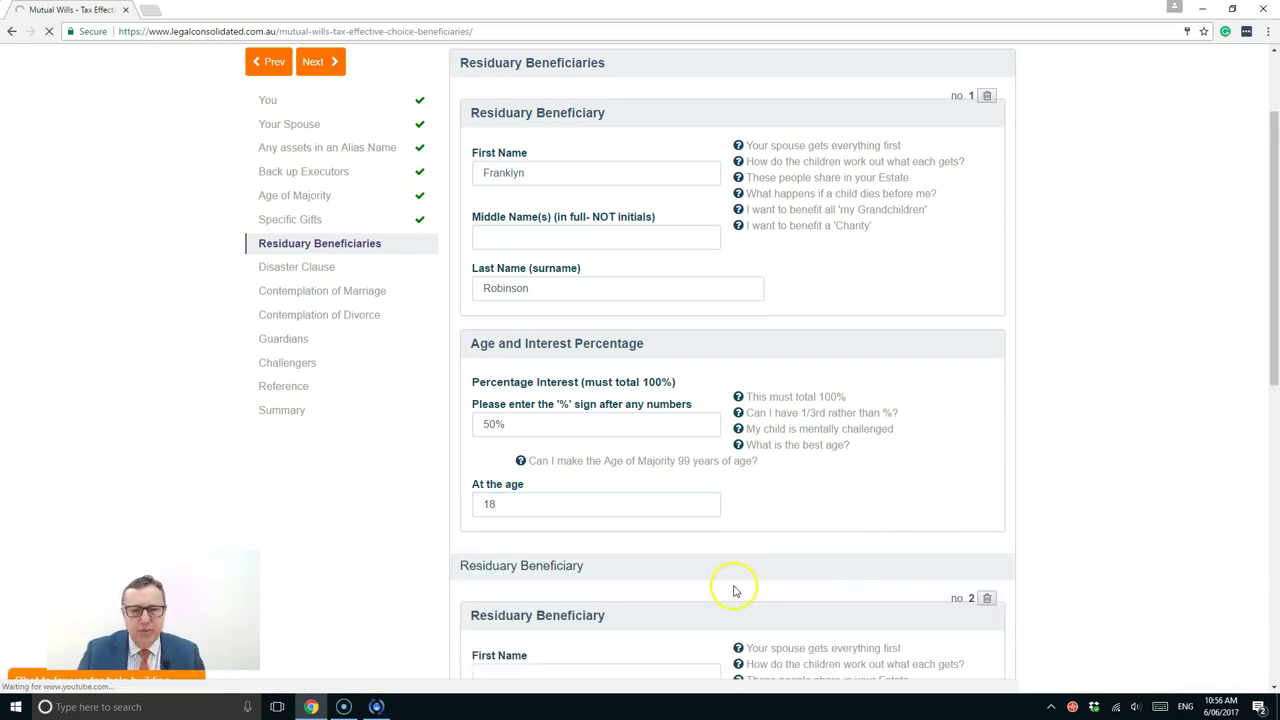
pyautogui.scroll(-5, 714, 571)
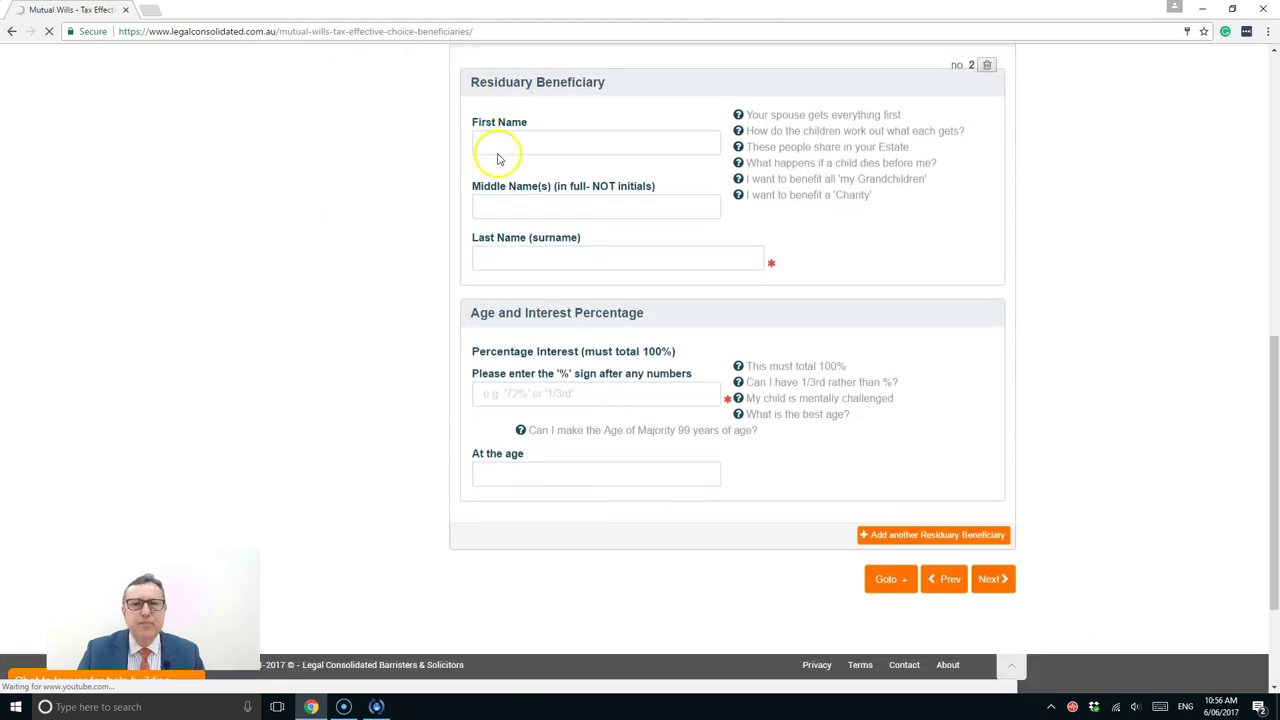
pyautogui.click(502, 141)
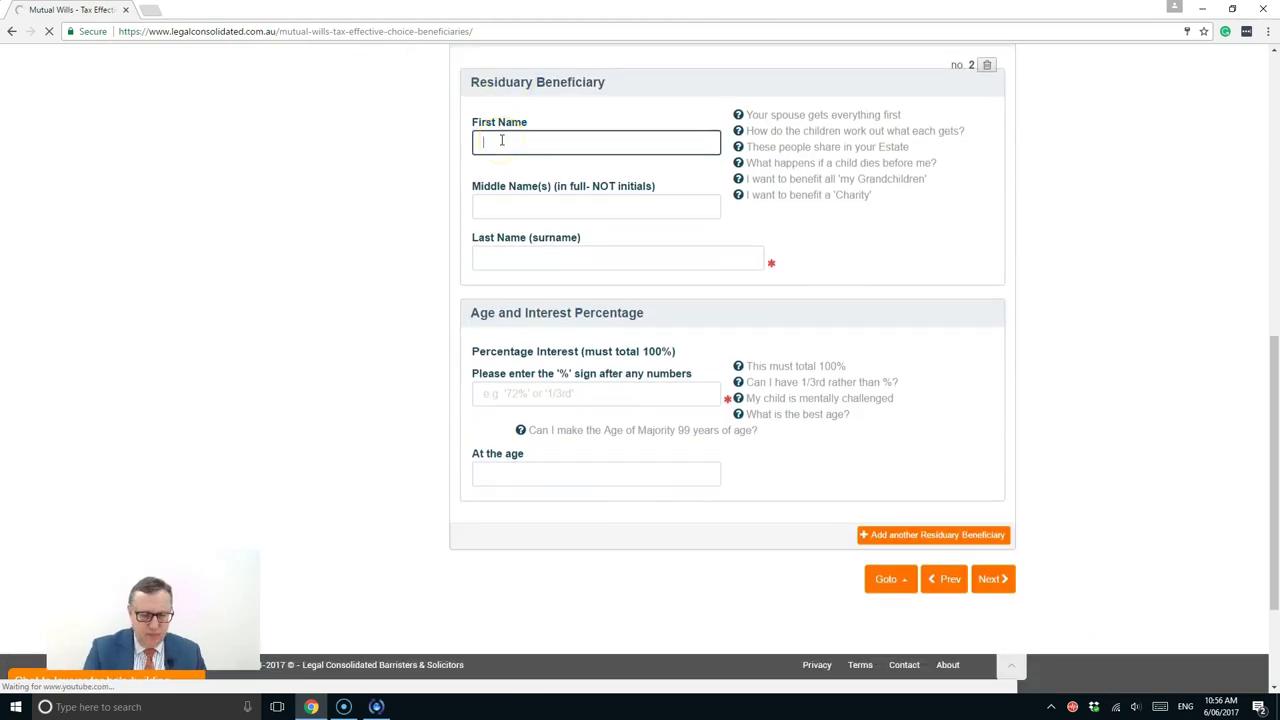
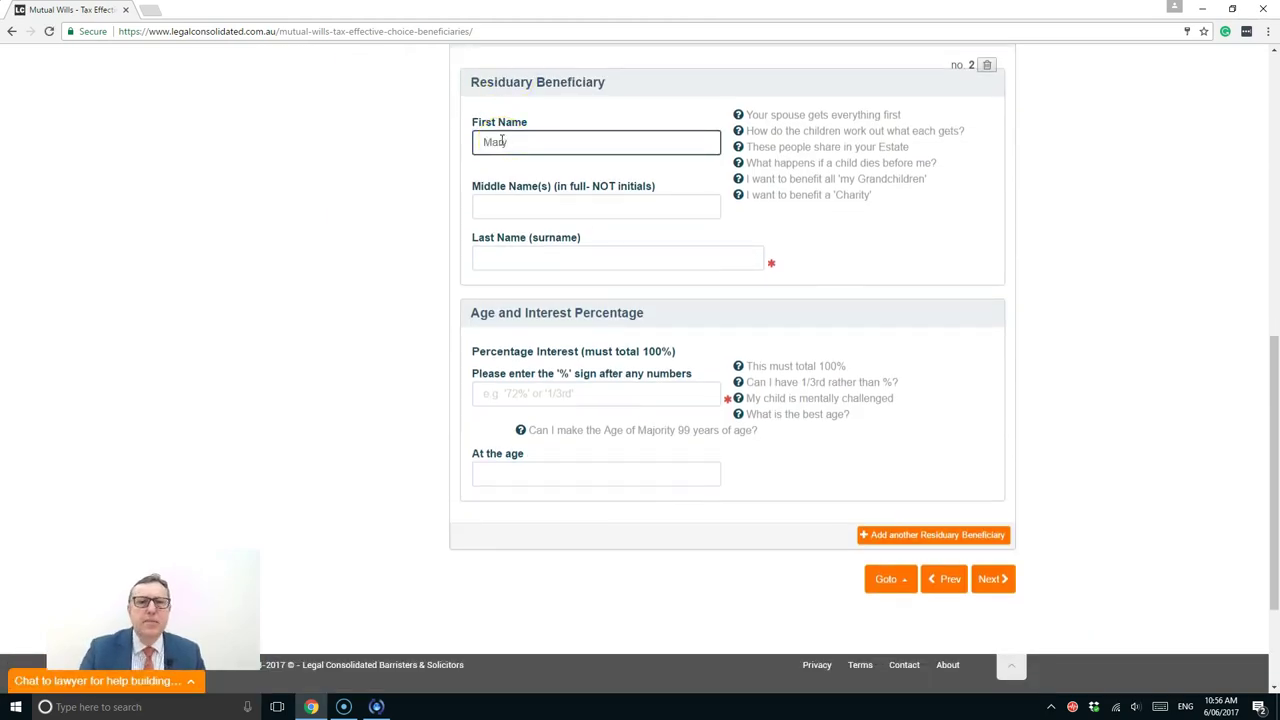
pyautogui.click(504, 253)
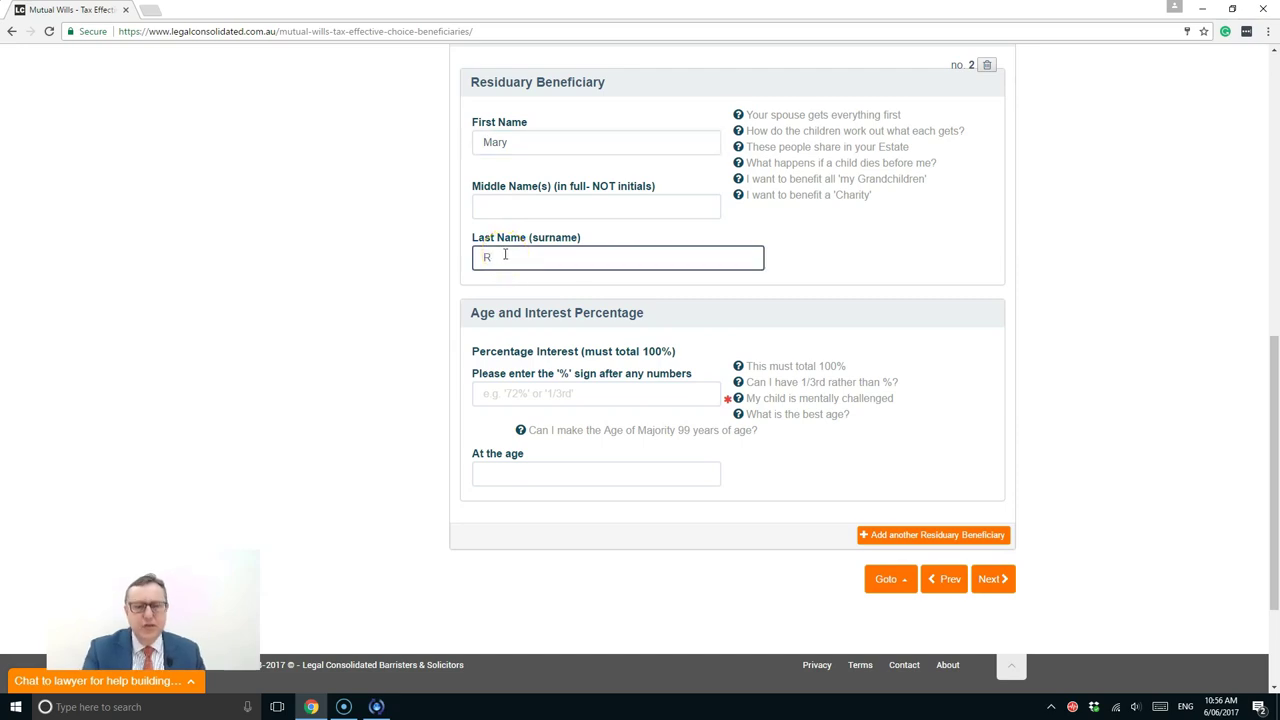
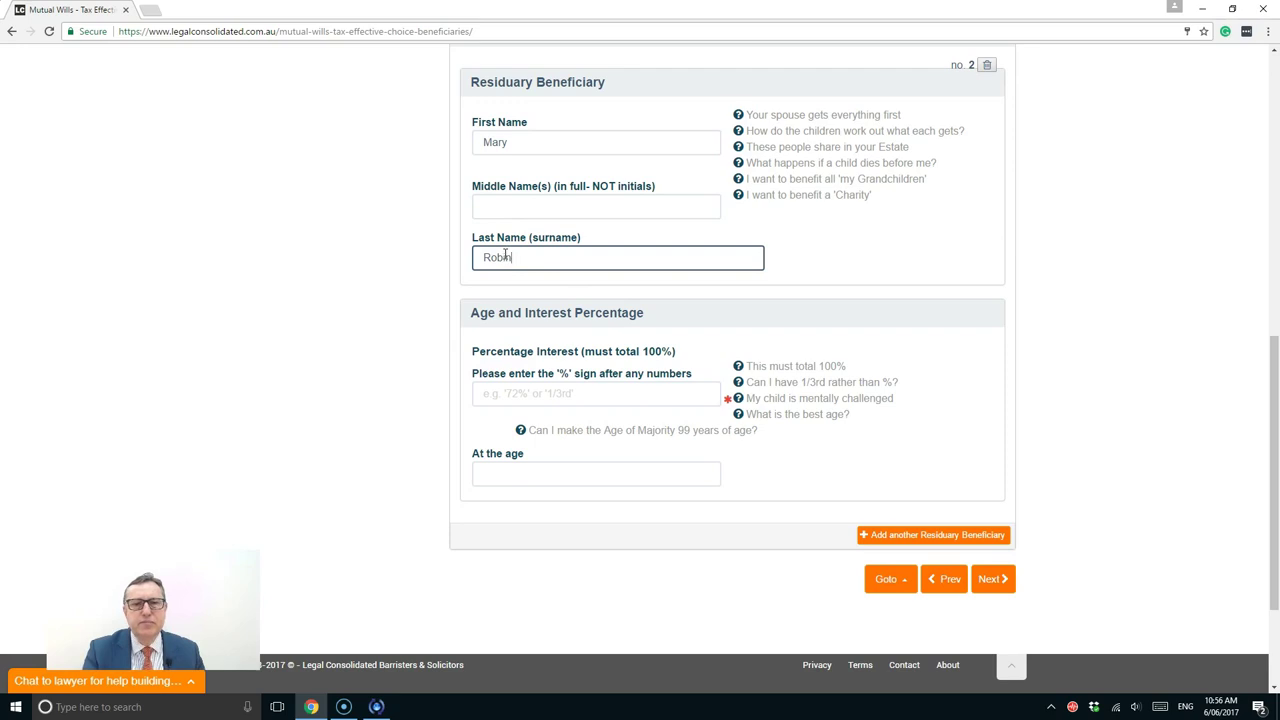
# Set the second beneficiary's share to 50% and the receiving age to 35
pyautogui.click(534, 388)
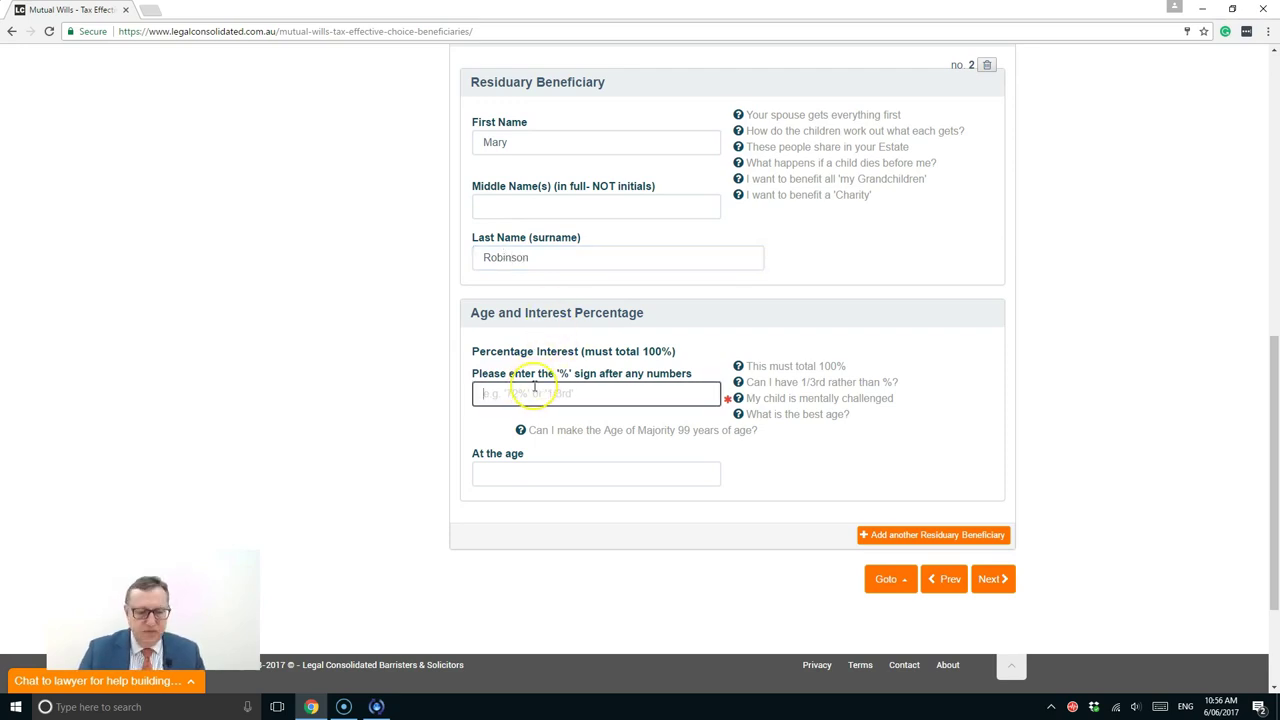
pyautogui.write('50%')
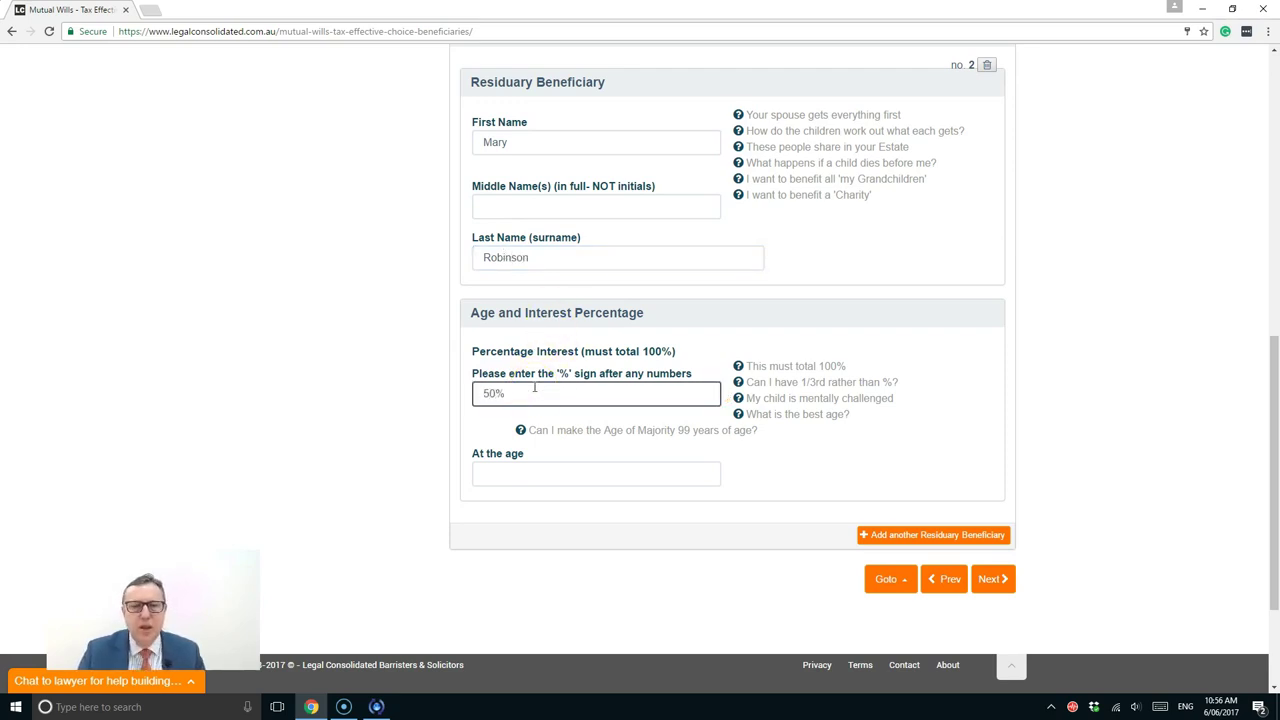
pyautogui.moveTo(534, 388); pyautogui.dragTo(333, 360)
pyautogui.write('3')
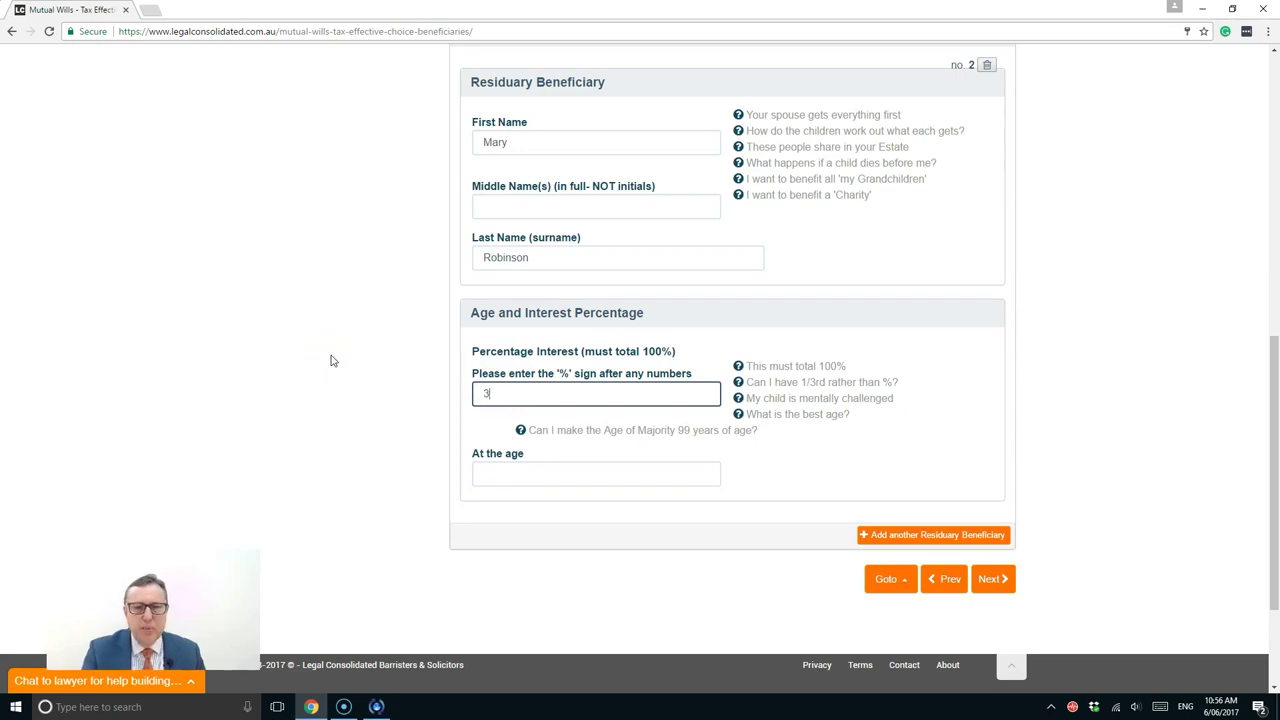
pyautogui.write('3 1/3')
pyautogui.press('BackSpace')
pyautogui.press('BackSpace')
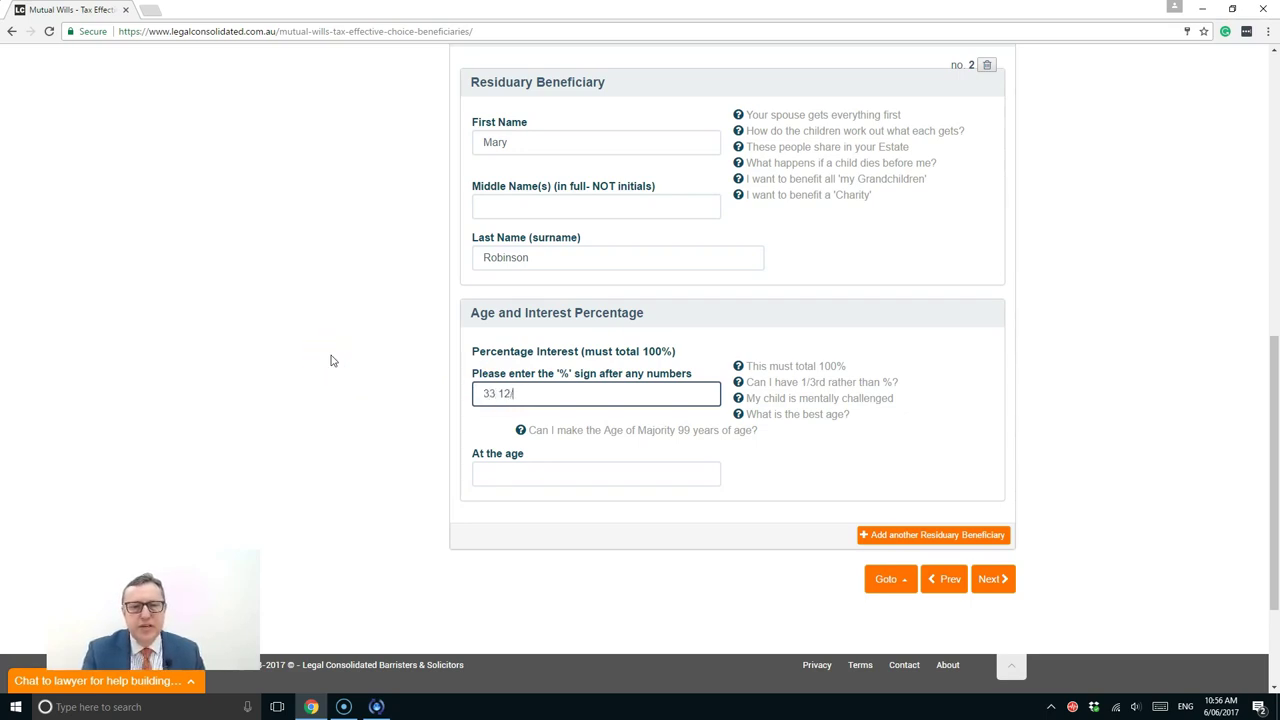
pyautogui.write('/3')
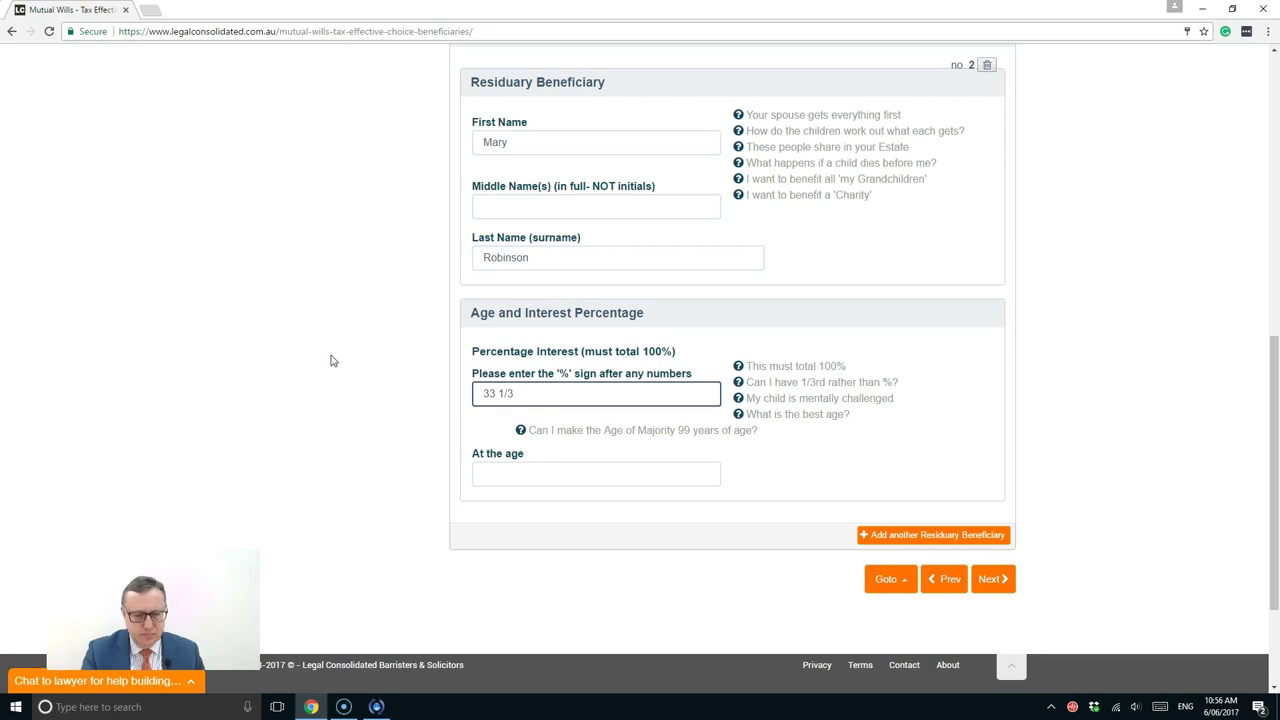
pyautogui.write(' %')
pyautogui.press('BackSpace')
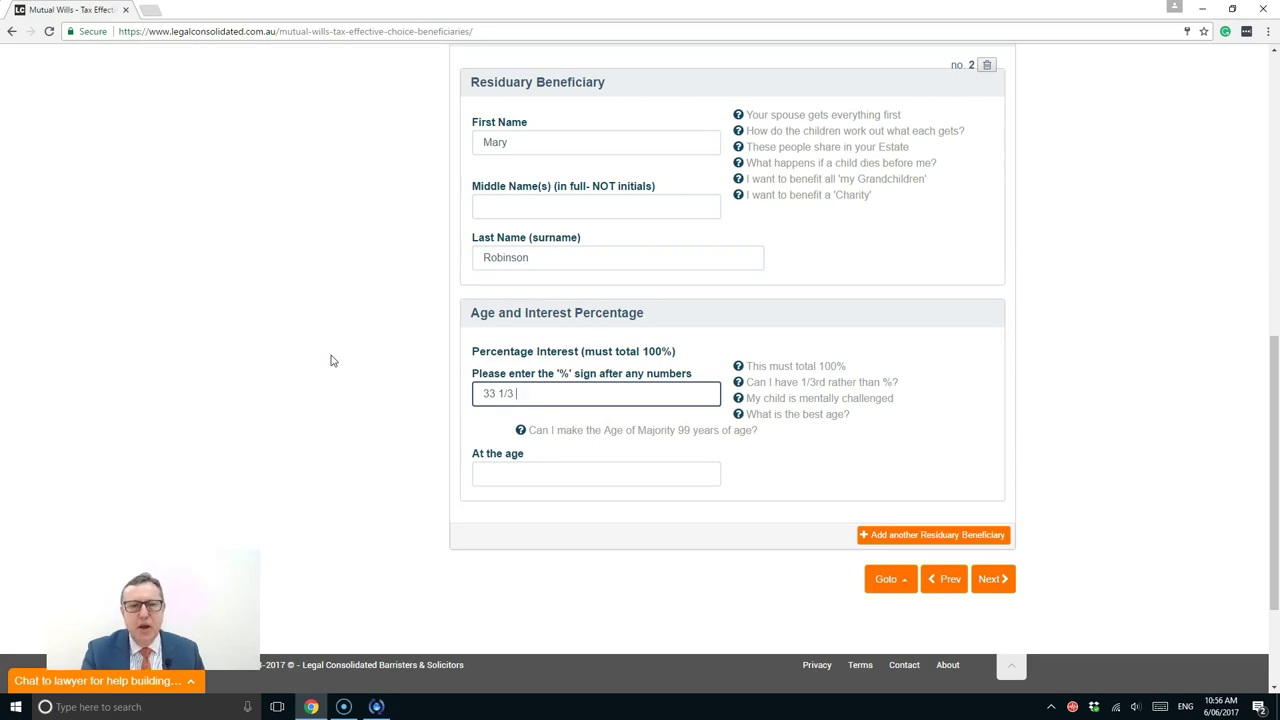
pyautogui.press('BackSpace')
pyautogui.press('BackSpace')
pyautogui.press('BackSpace')
pyautogui.press('BackSpace')
pyautogui.press('BackSpace')
pyautogui.write('50%')
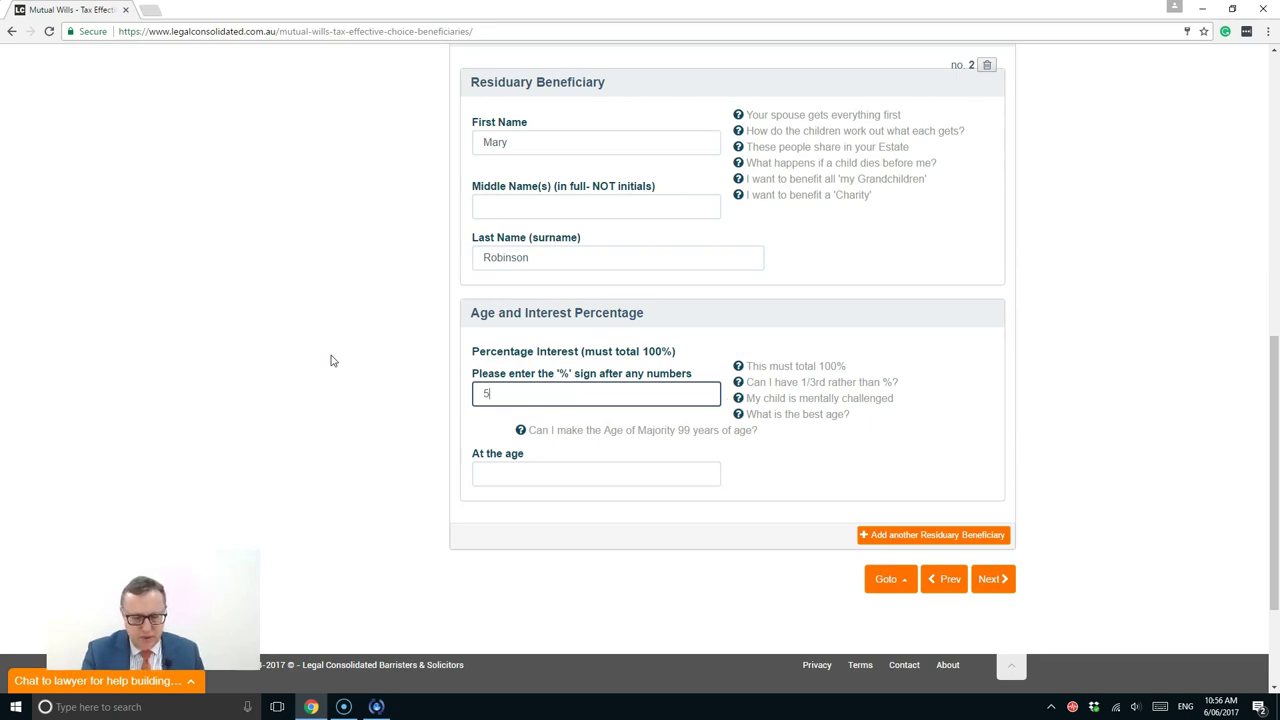
pyautogui.click(364, 437)
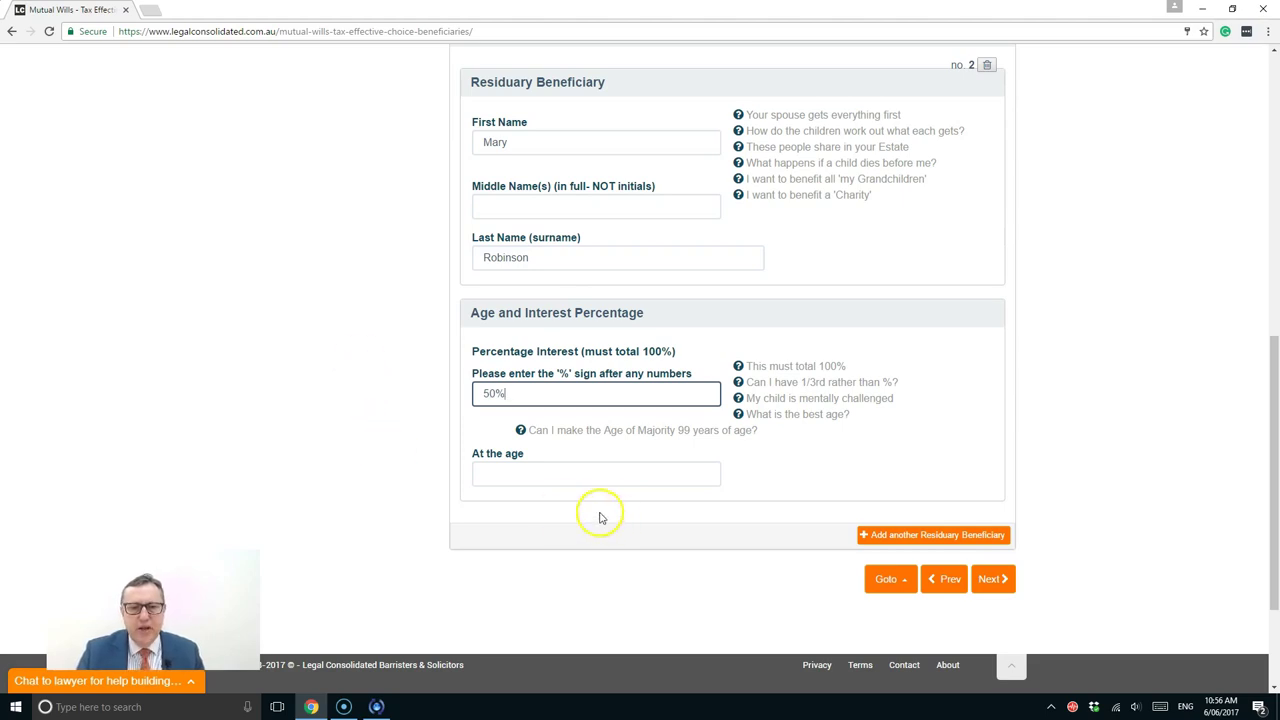
pyautogui.click(566, 474)
pyautogui.write('35')
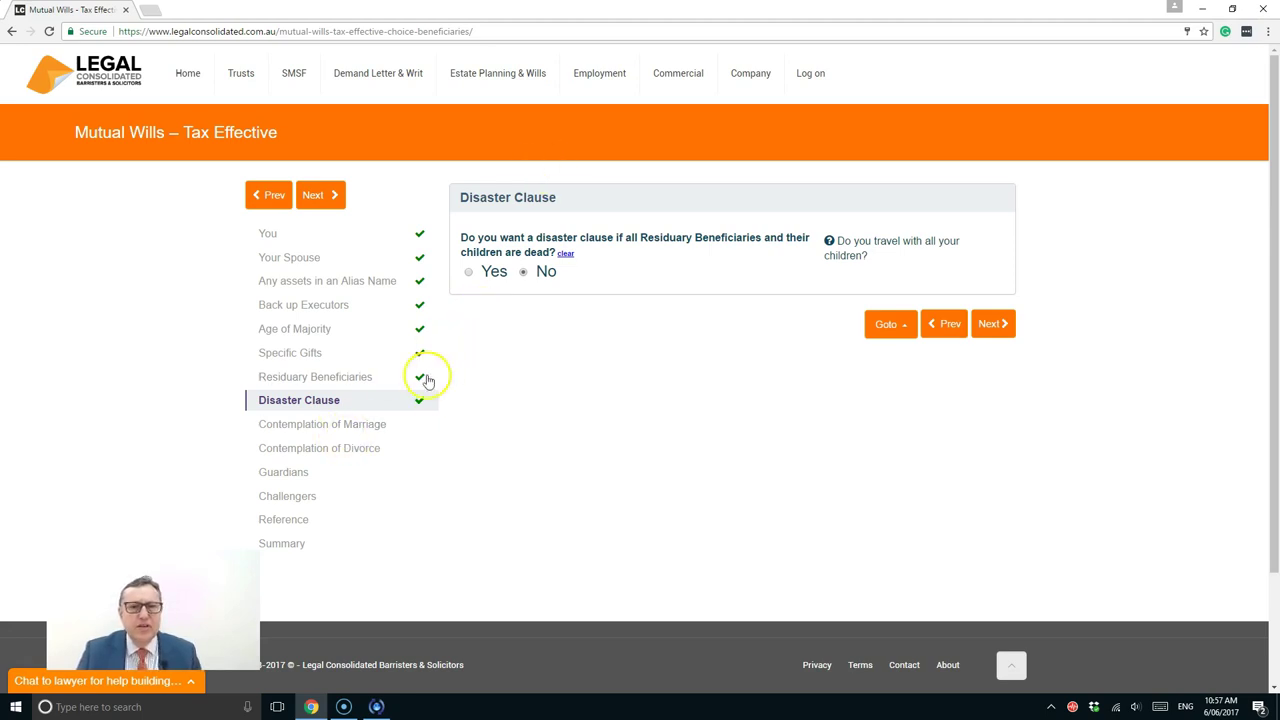
# Leave the disaster clause at No and continue to Contemplation of Marriage
pyautogui.click(987, 334)
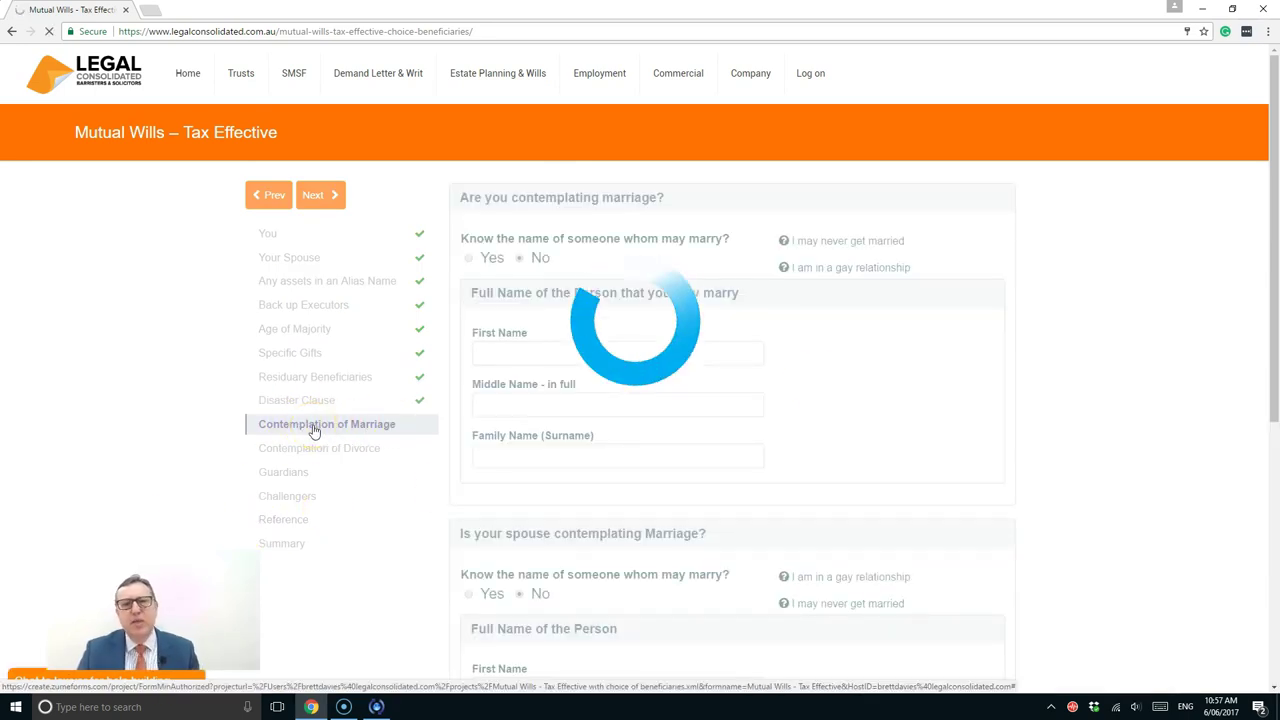
# On Contemplation of Marriage, try Yes on the first question, then return it to No
pyautogui.click(320, 430)
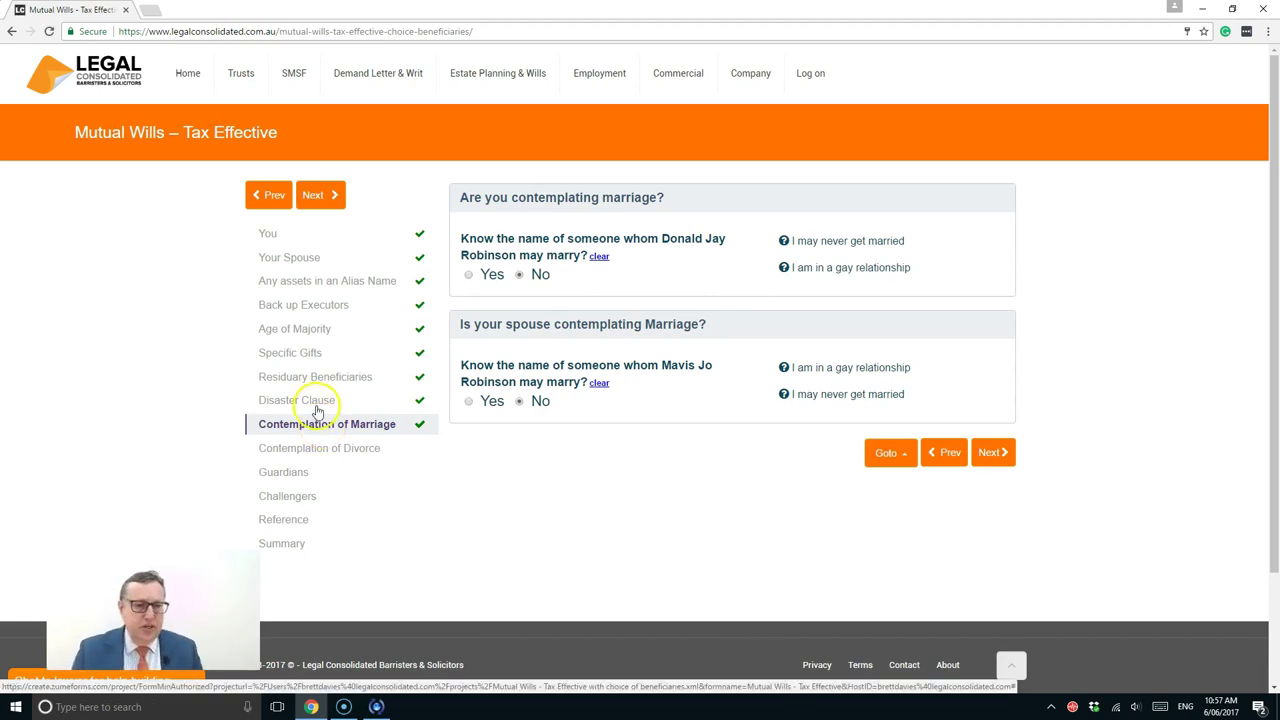
pyautogui.click(96, 445)
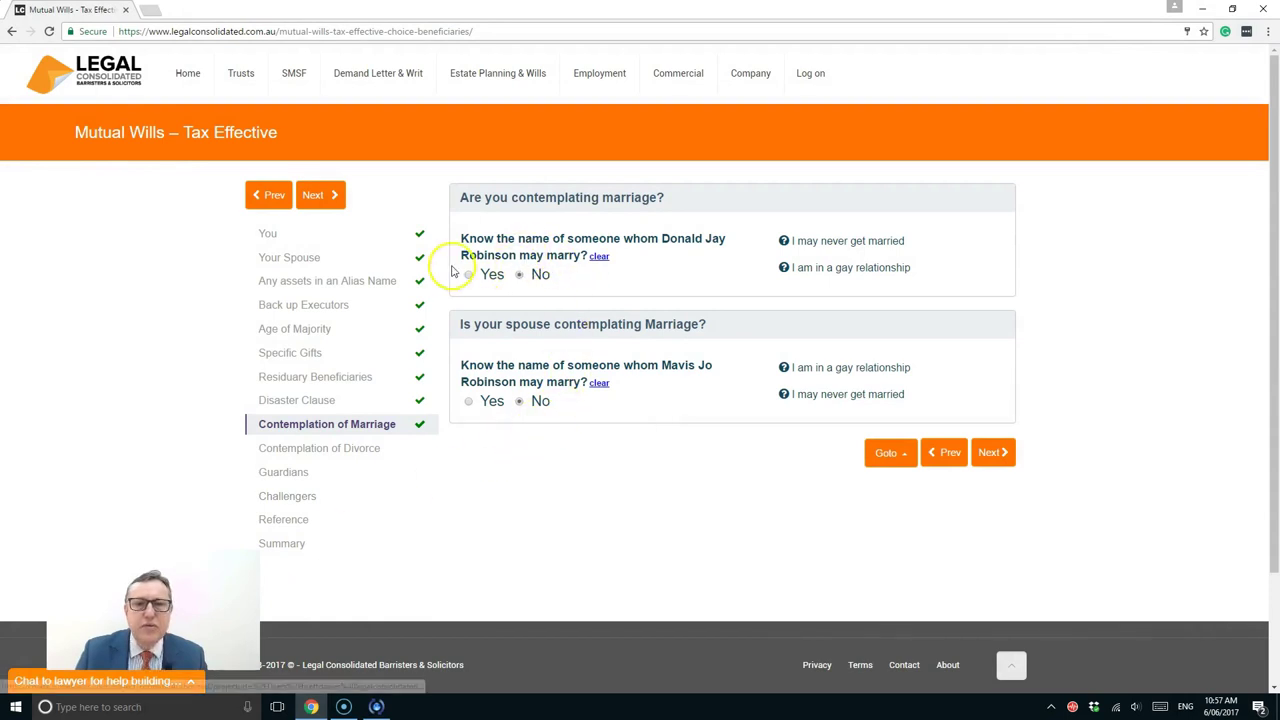
pyautogui.click(469, 275)
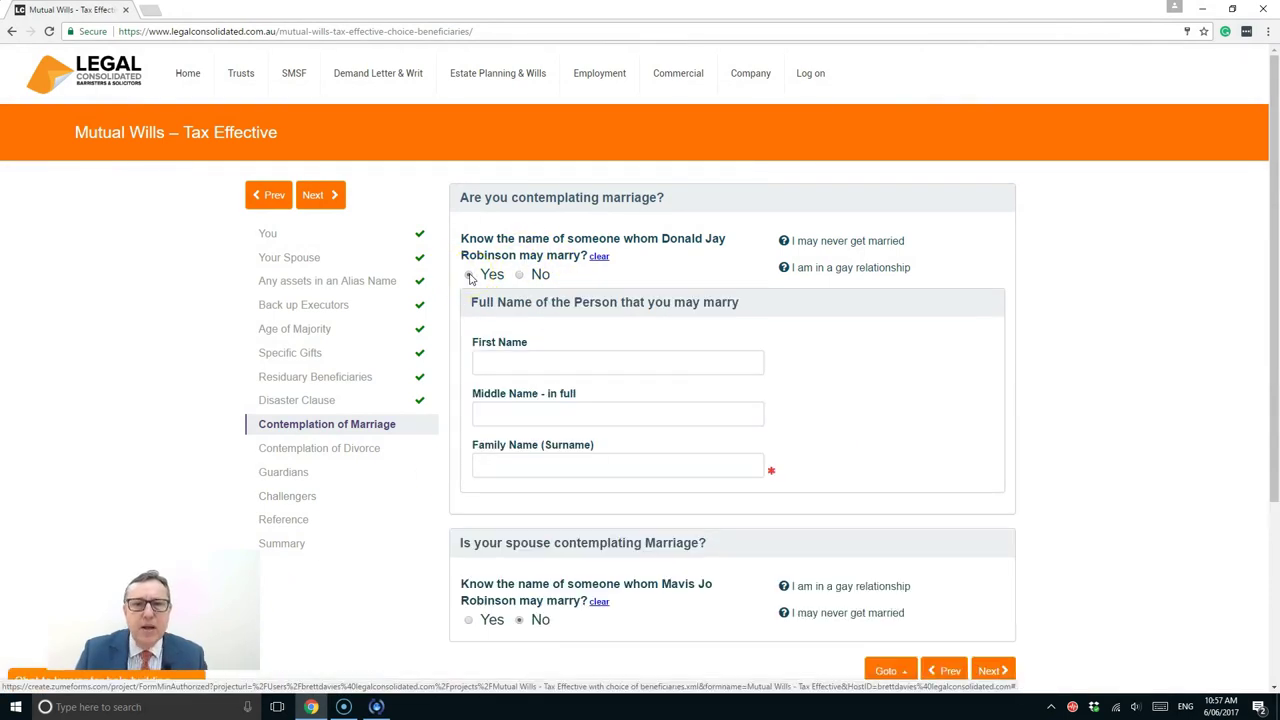
pyautogui.click(514, 363)
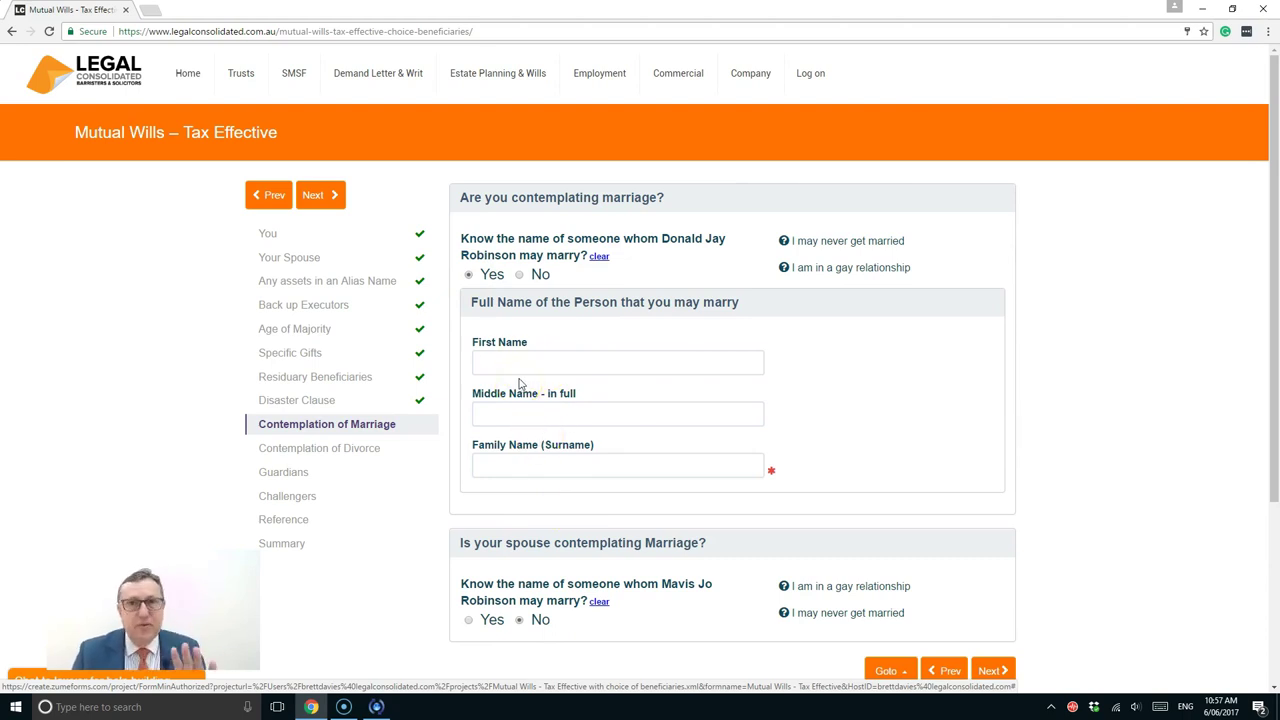
pyautogui.click(519, 275)
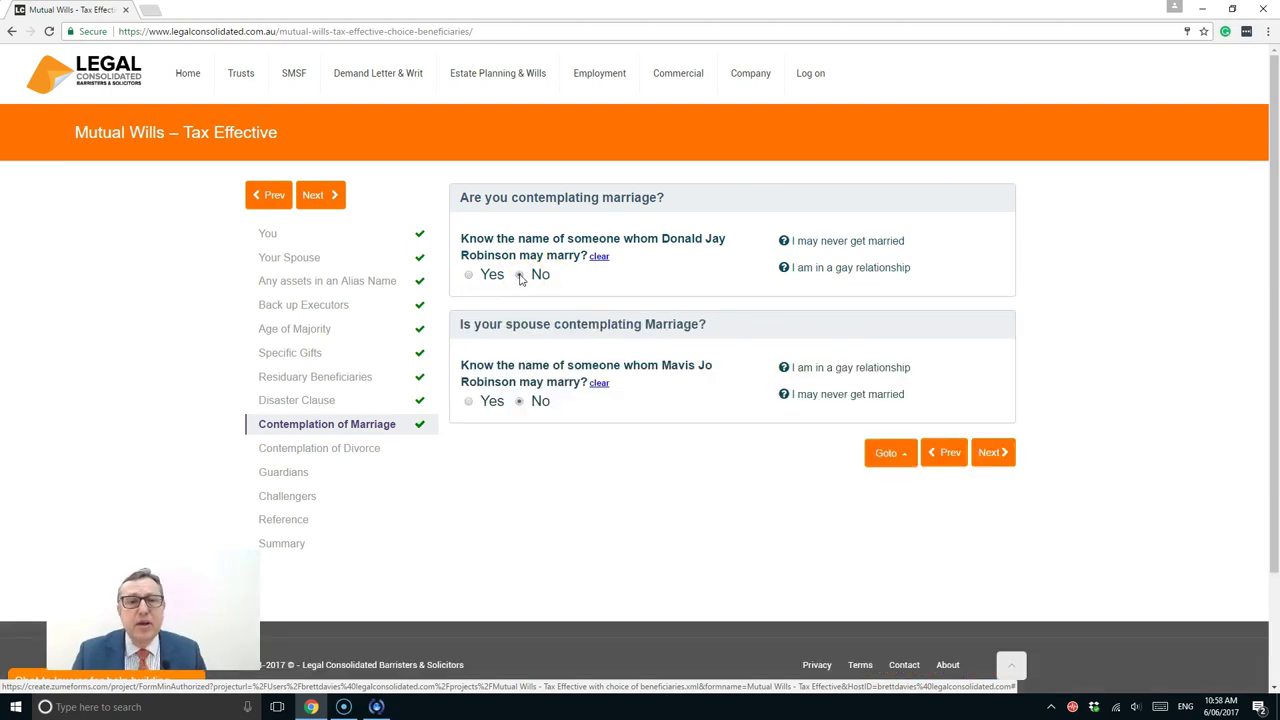
pyautogui.scroll(-1, 487, 531)
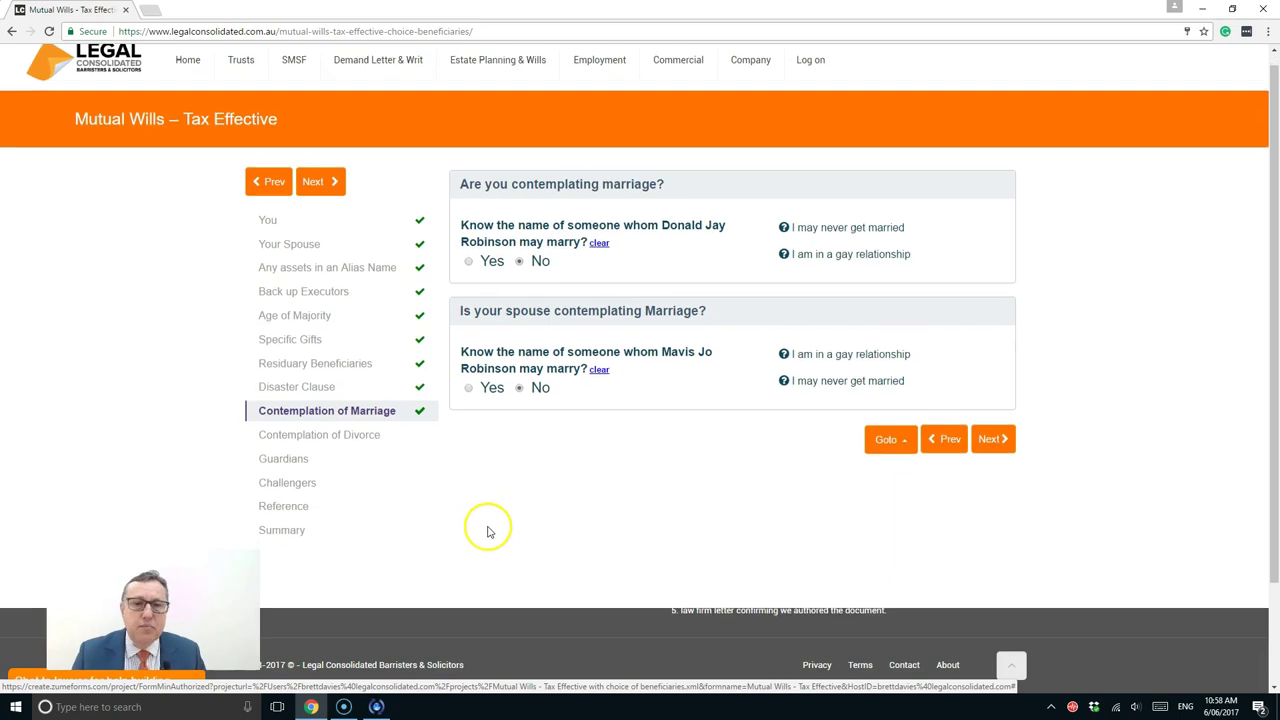
pyautogui.scroll(-1, 489, 531)
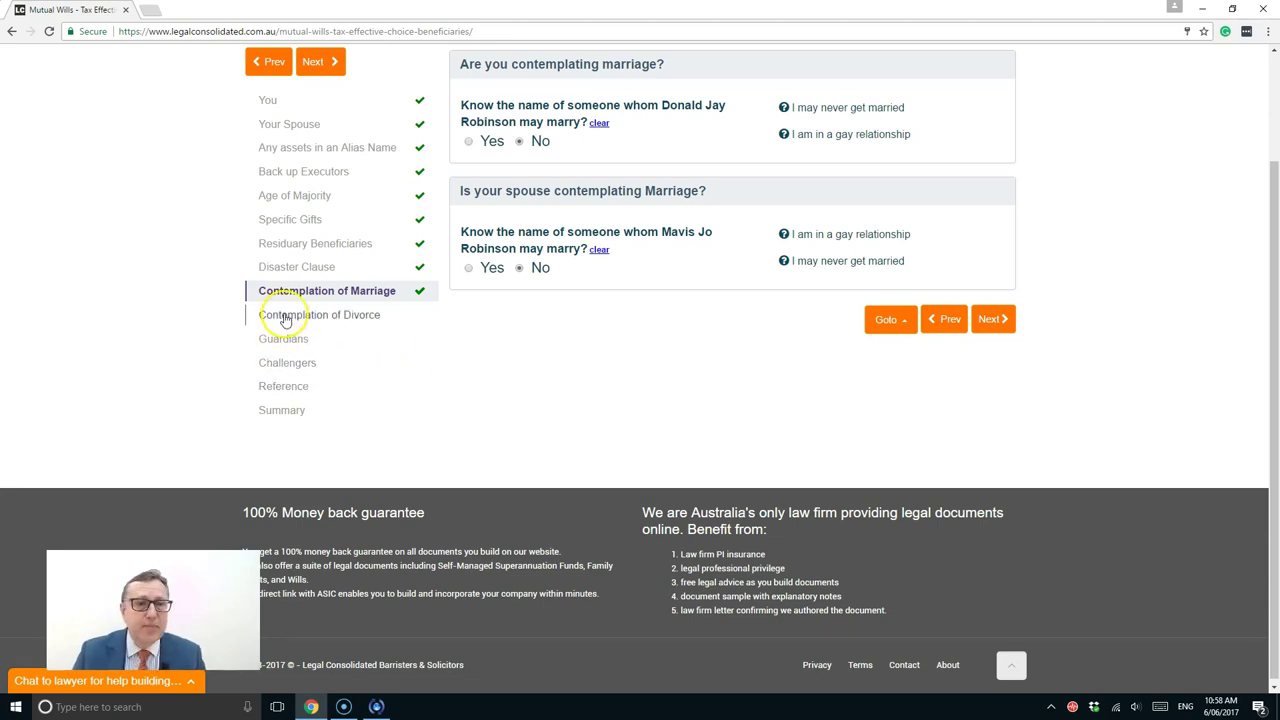
# Open Contemplation of Divorce and return the first question from Yes to No
pyautogui.click(286, 318)
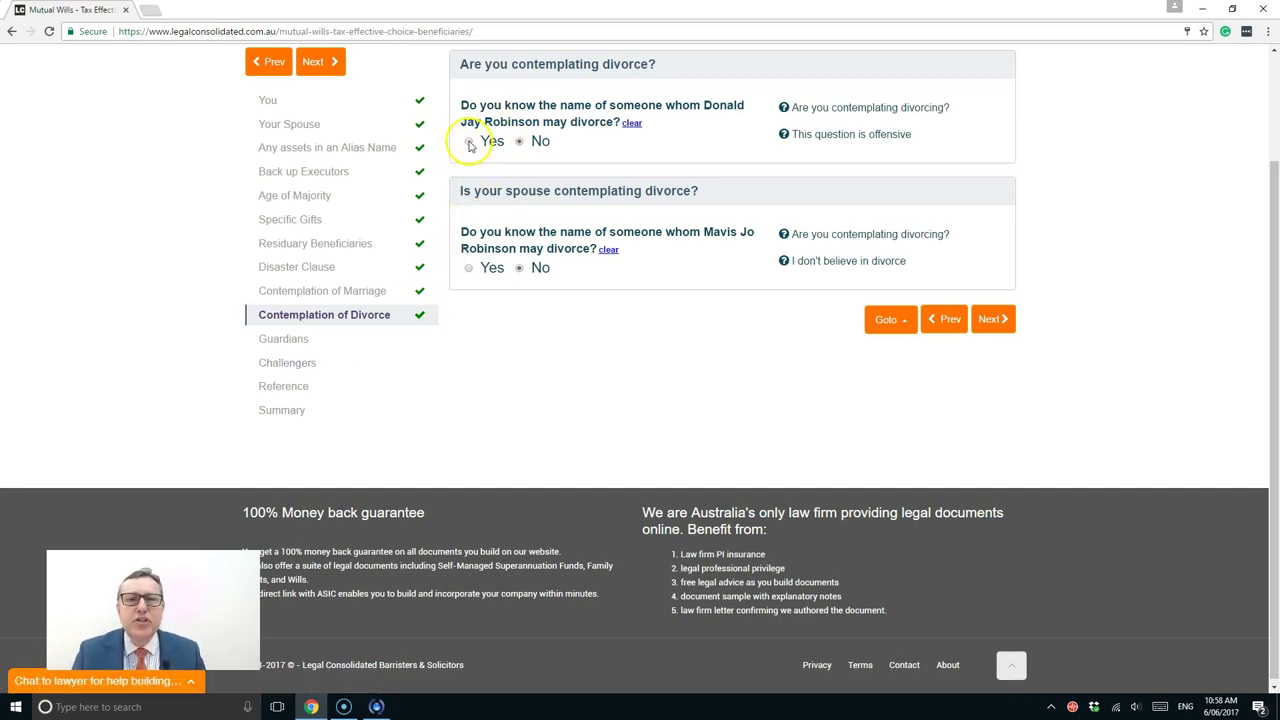
pyautogui.click(468, 141)
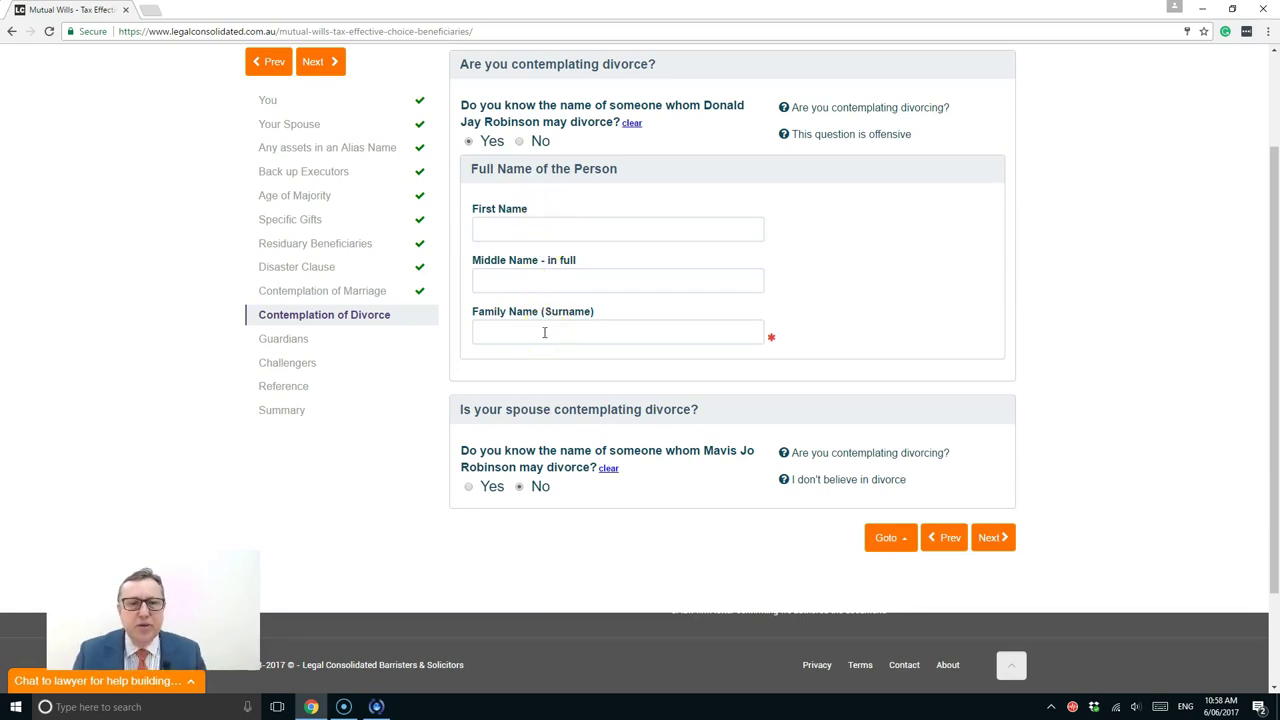
pyautogui.click(520, 142)
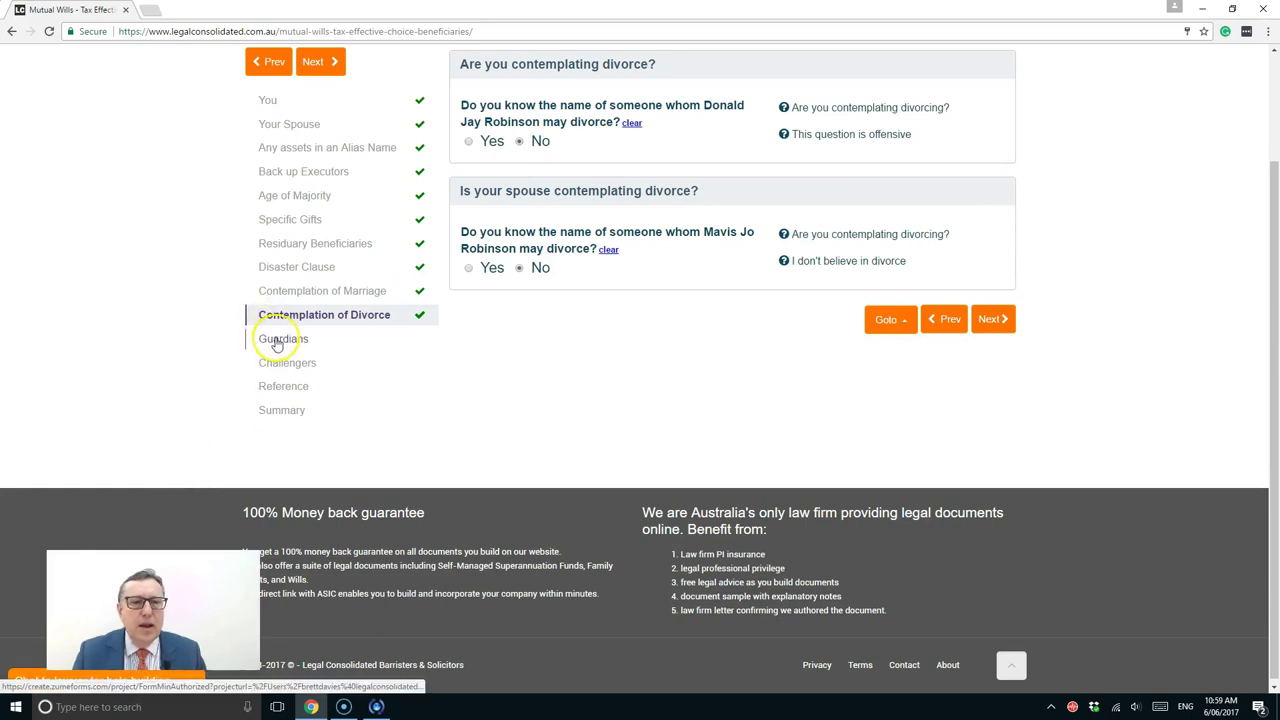
# On the Guardians step, answer Yes to suggesting guardians and start the guardian's first name
pyautogui.click(277, 341)
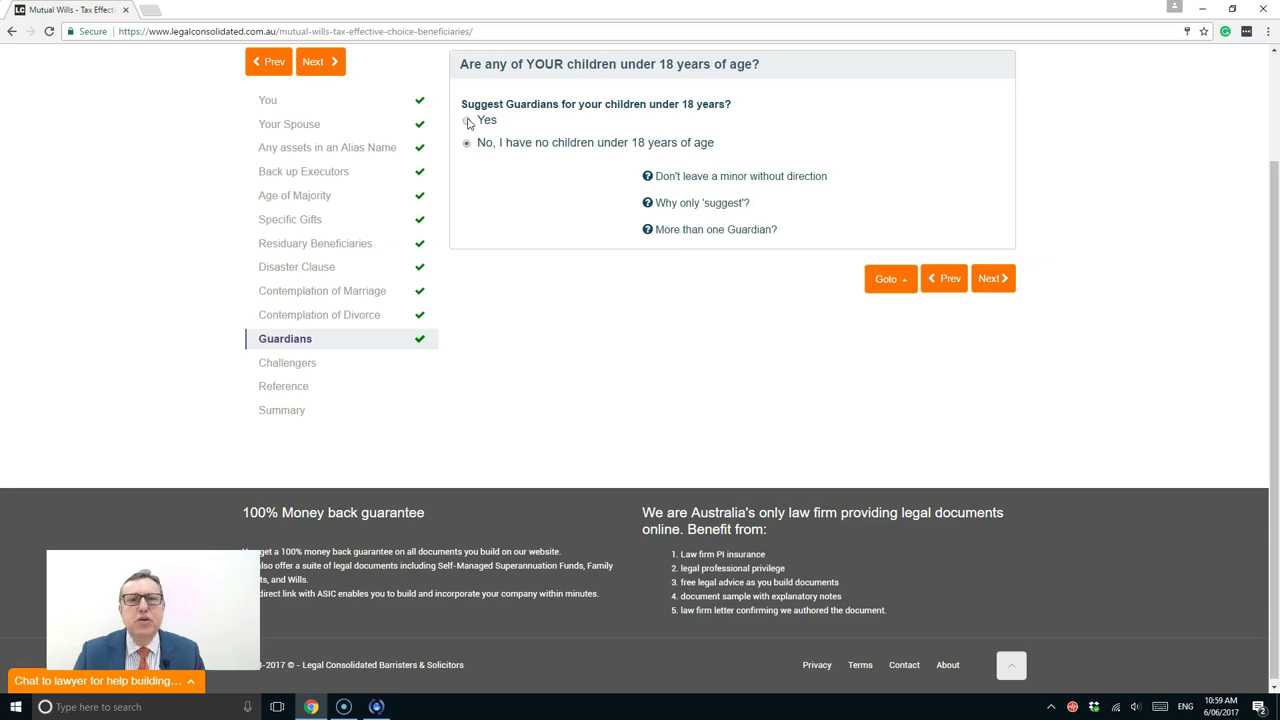
pyautogui.click(467, 121)
pyautogui.scroll(-2, 610, 412)
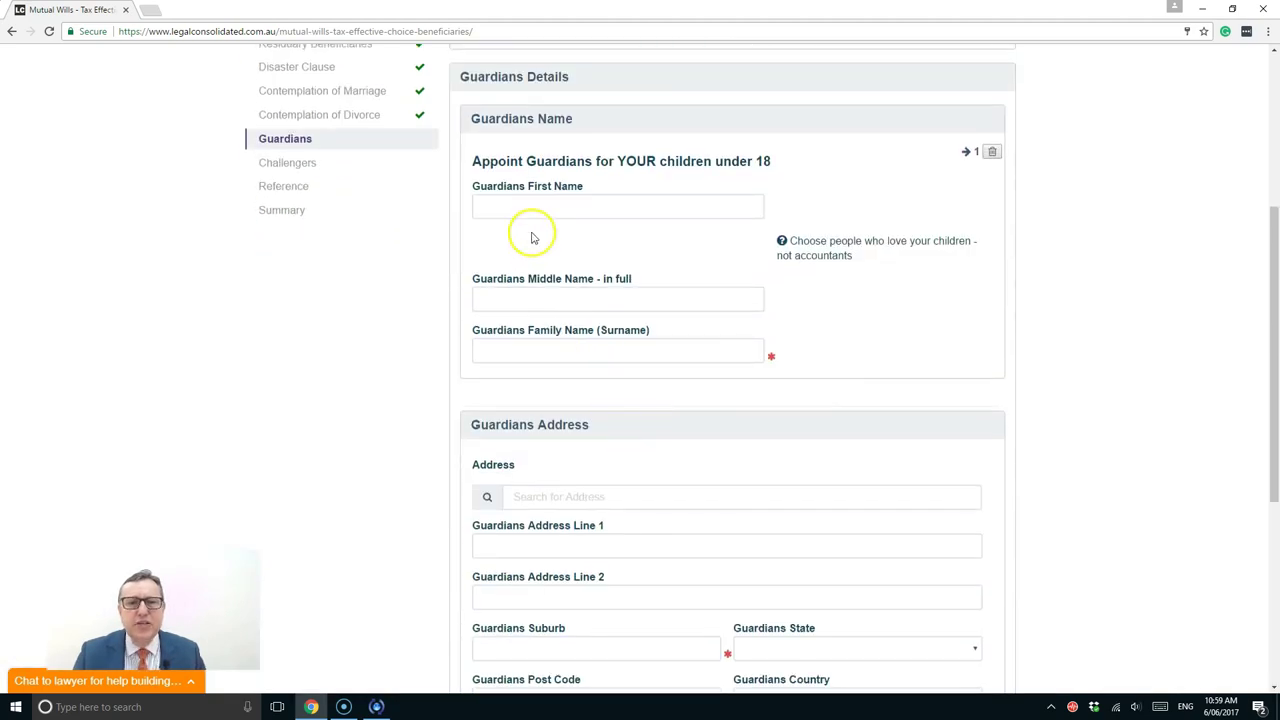
pyautogui.click(527, 208)
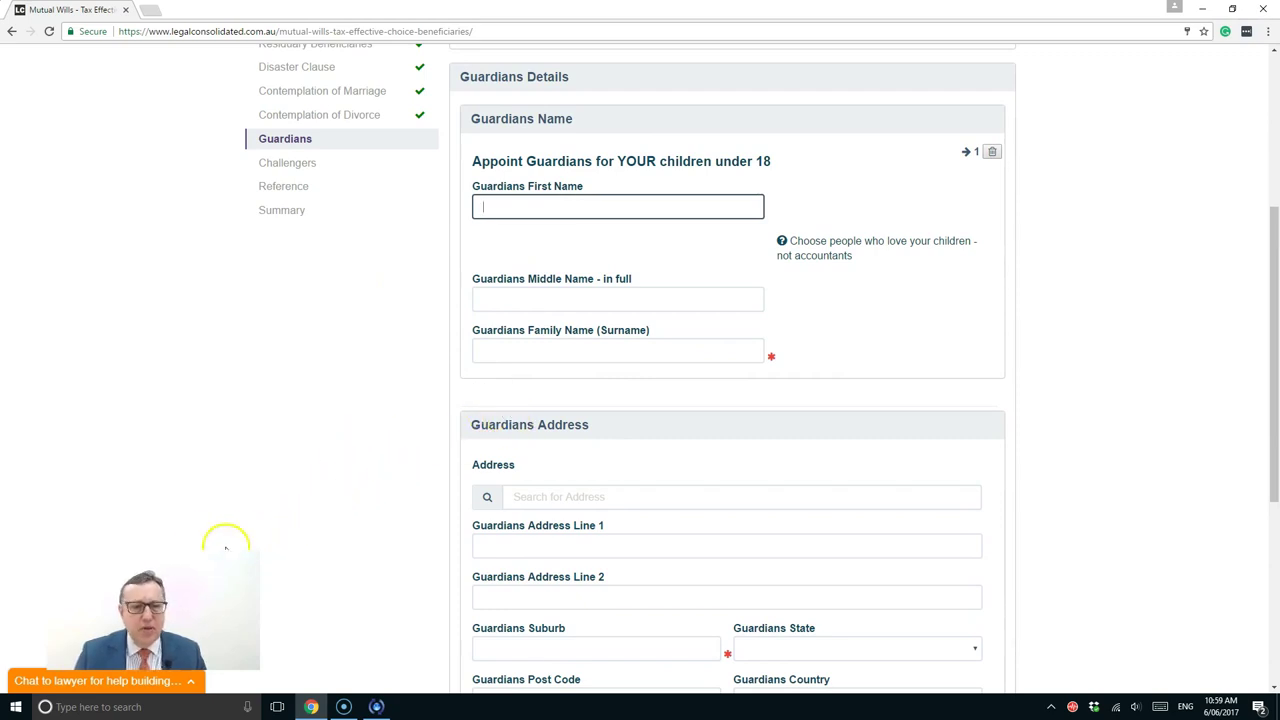
pyautogui.click(24, 679)
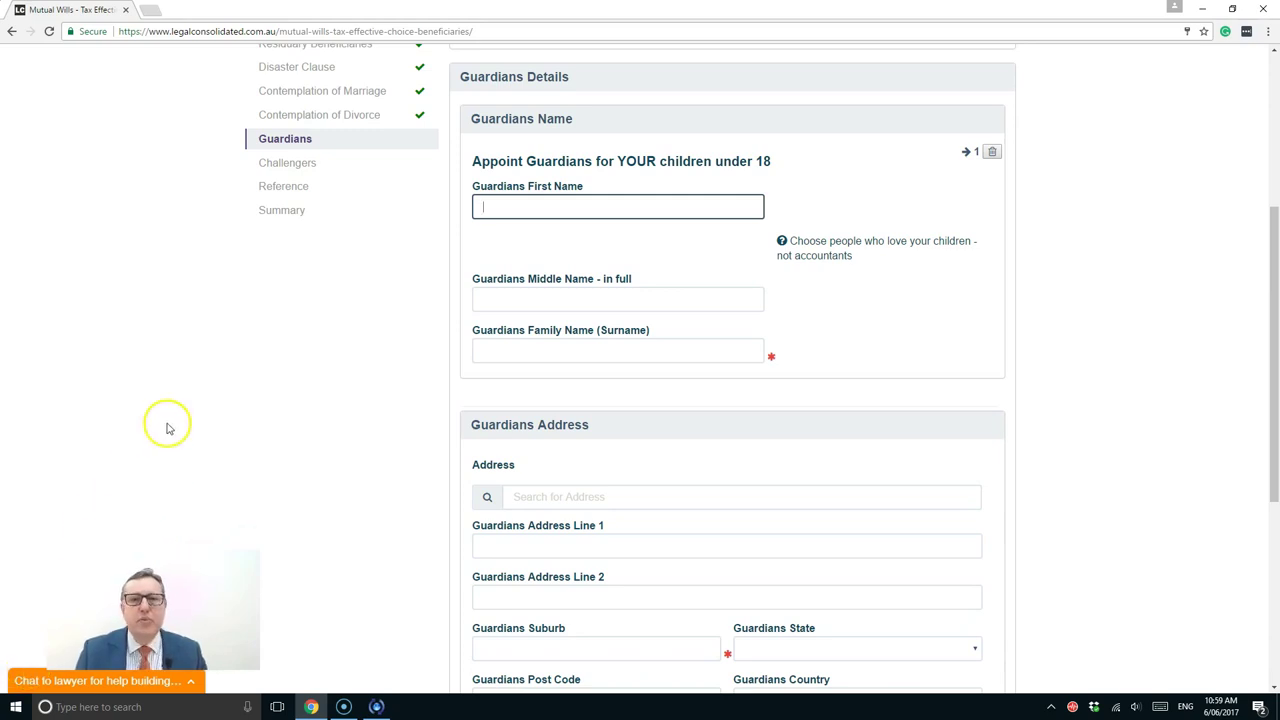
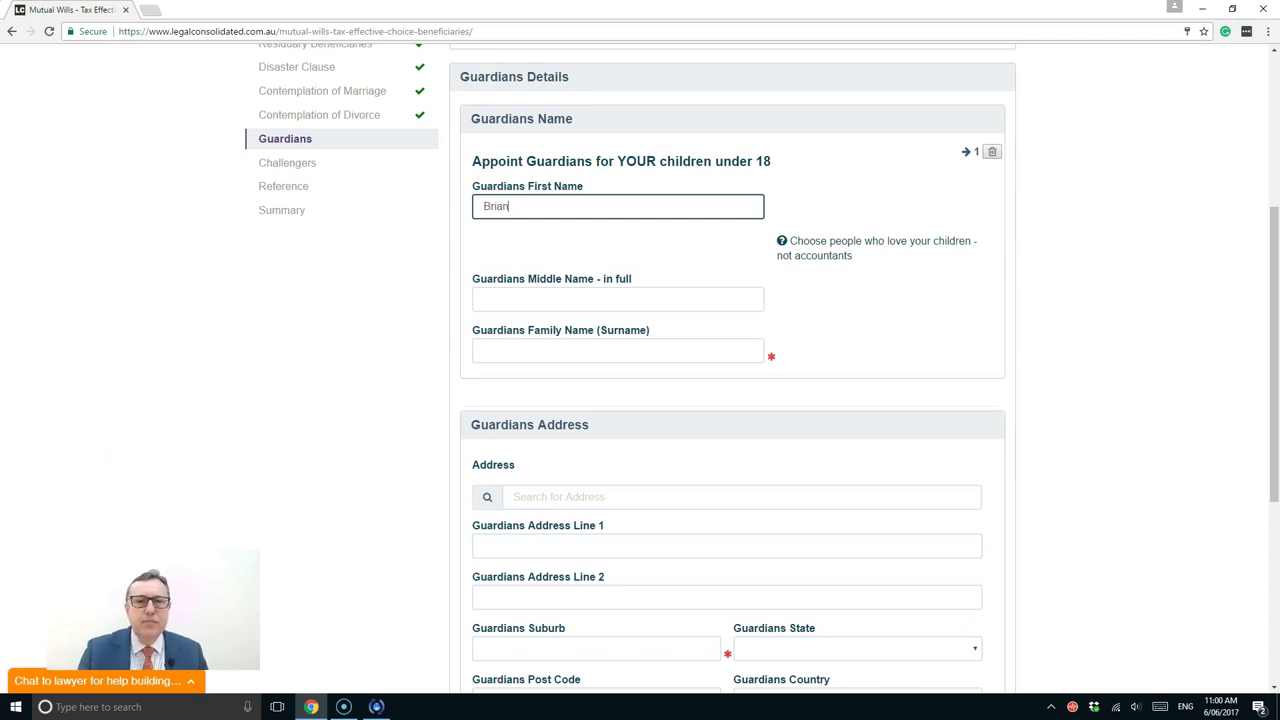
# Enter the guardian's first name and surname, correcting the first-name typo
pyautogui.click(496, 354)
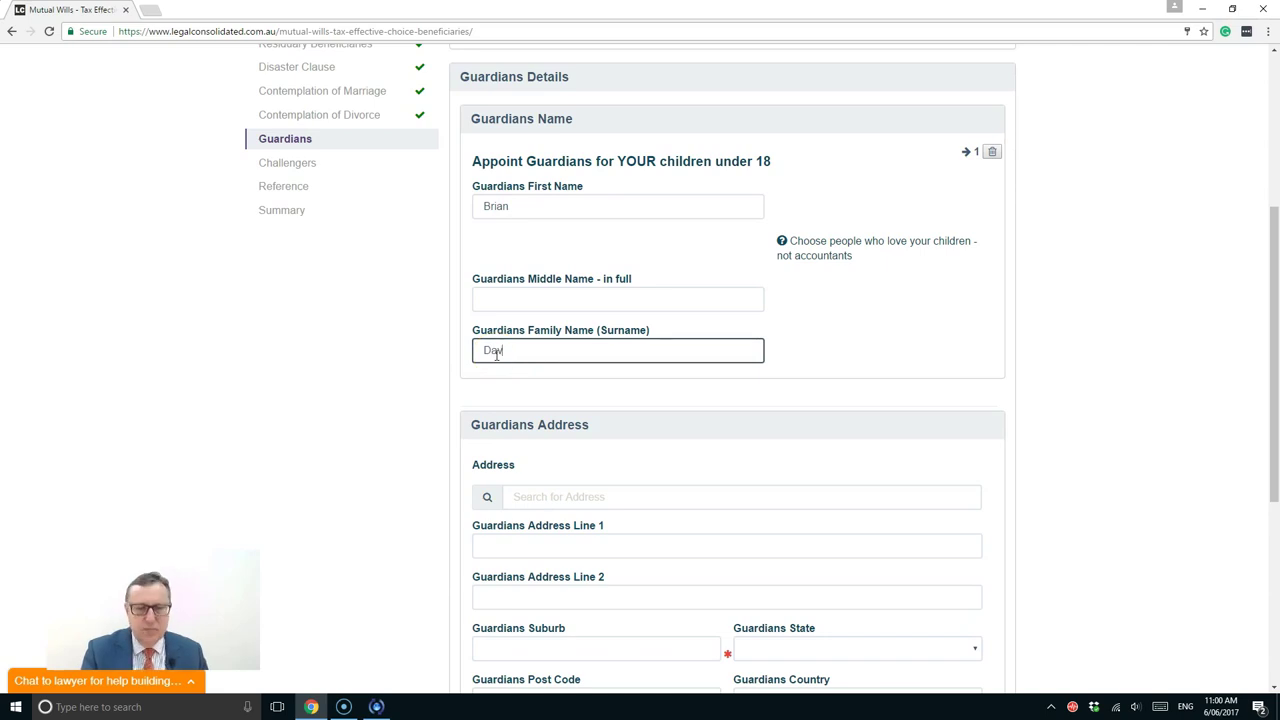
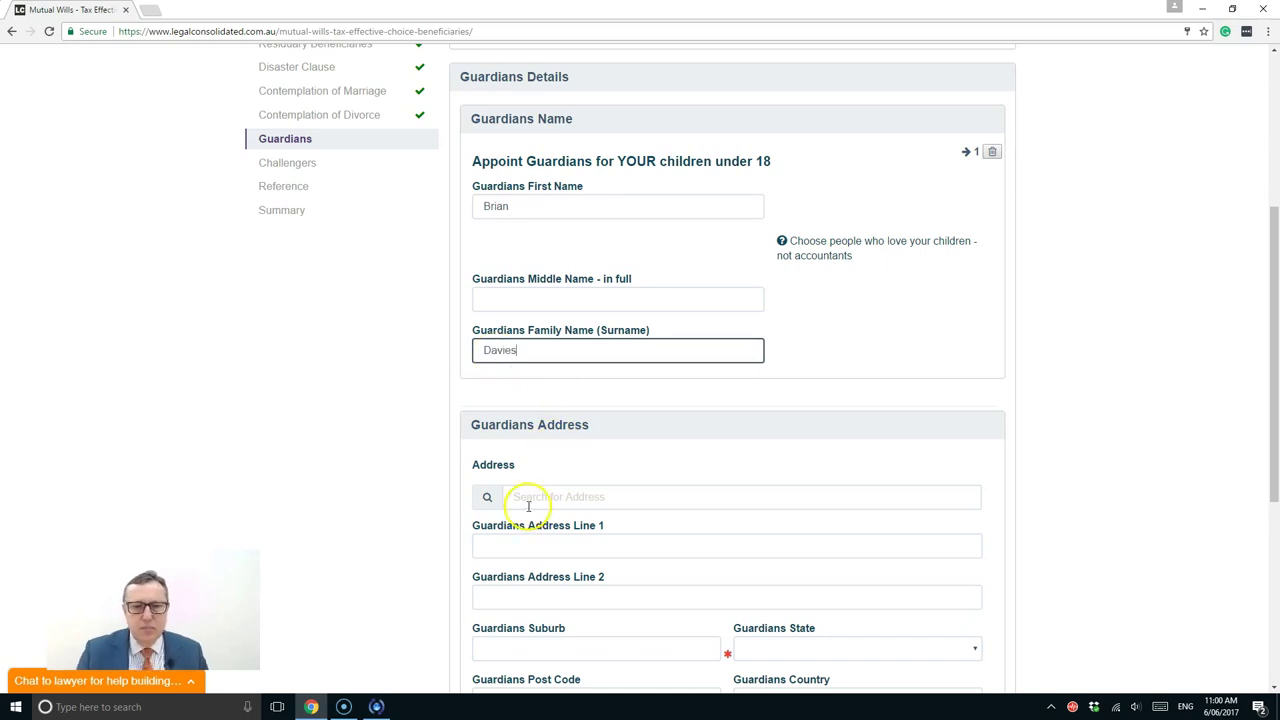
# Fill the guardian's street address from the matching suggestion and continue to Challengers
pyautogui.click(524, 496)
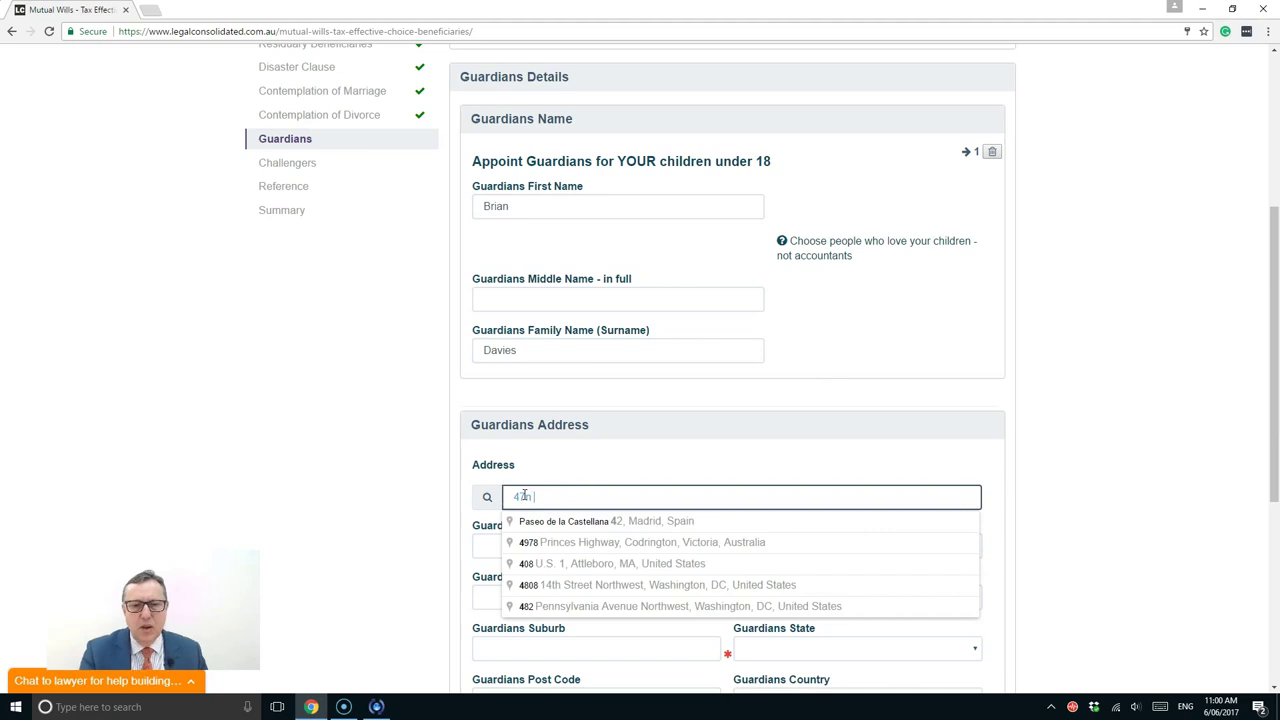
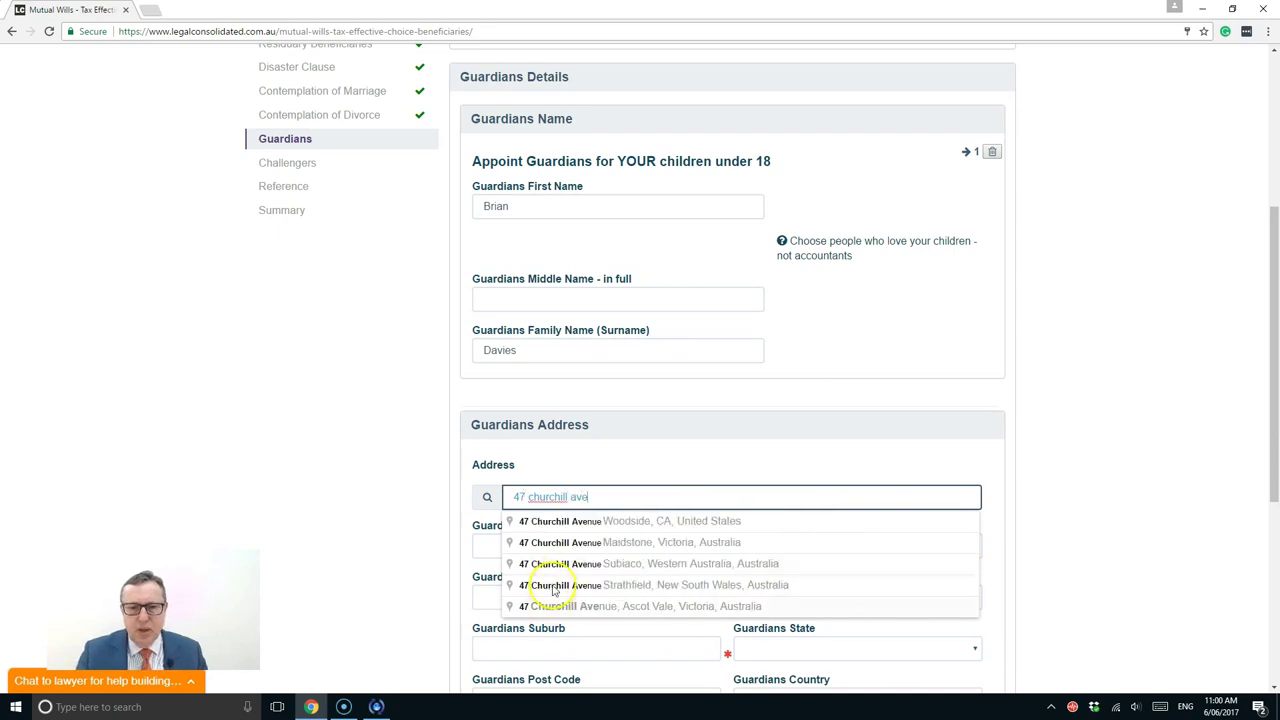
pyautogui.click(551, 566)
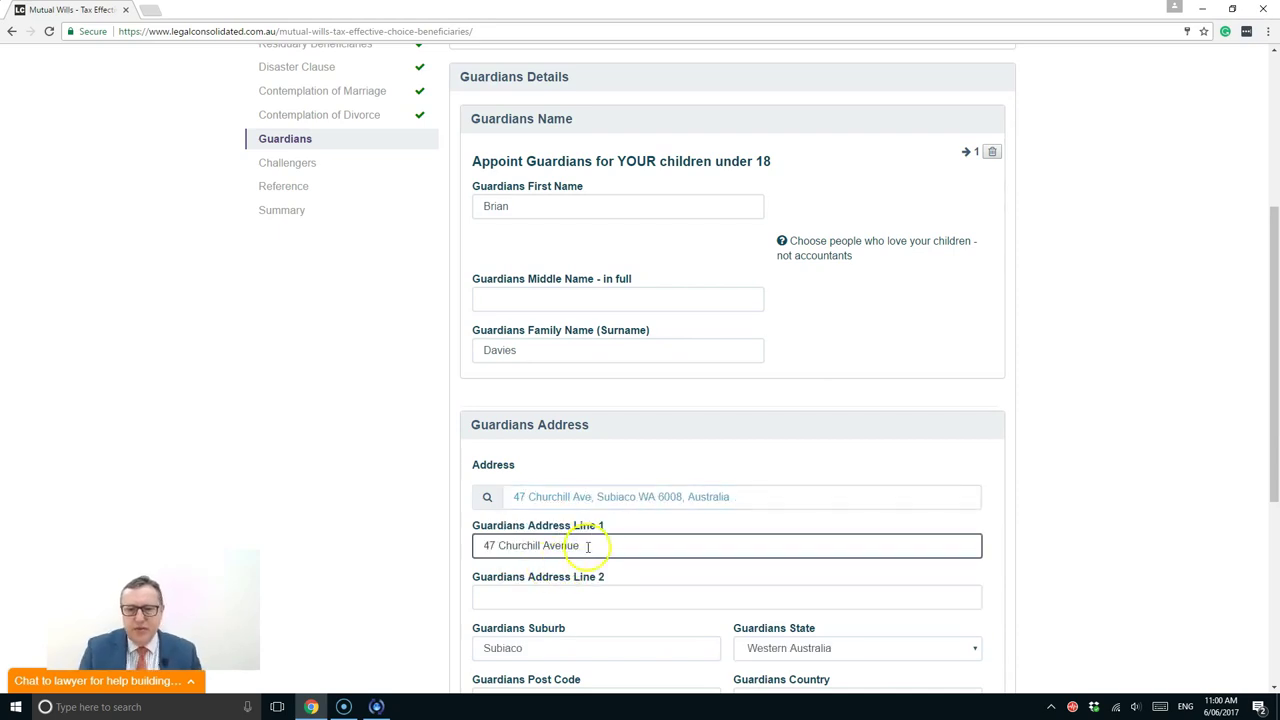
pyautogui.scroll(-2, 588, 545)
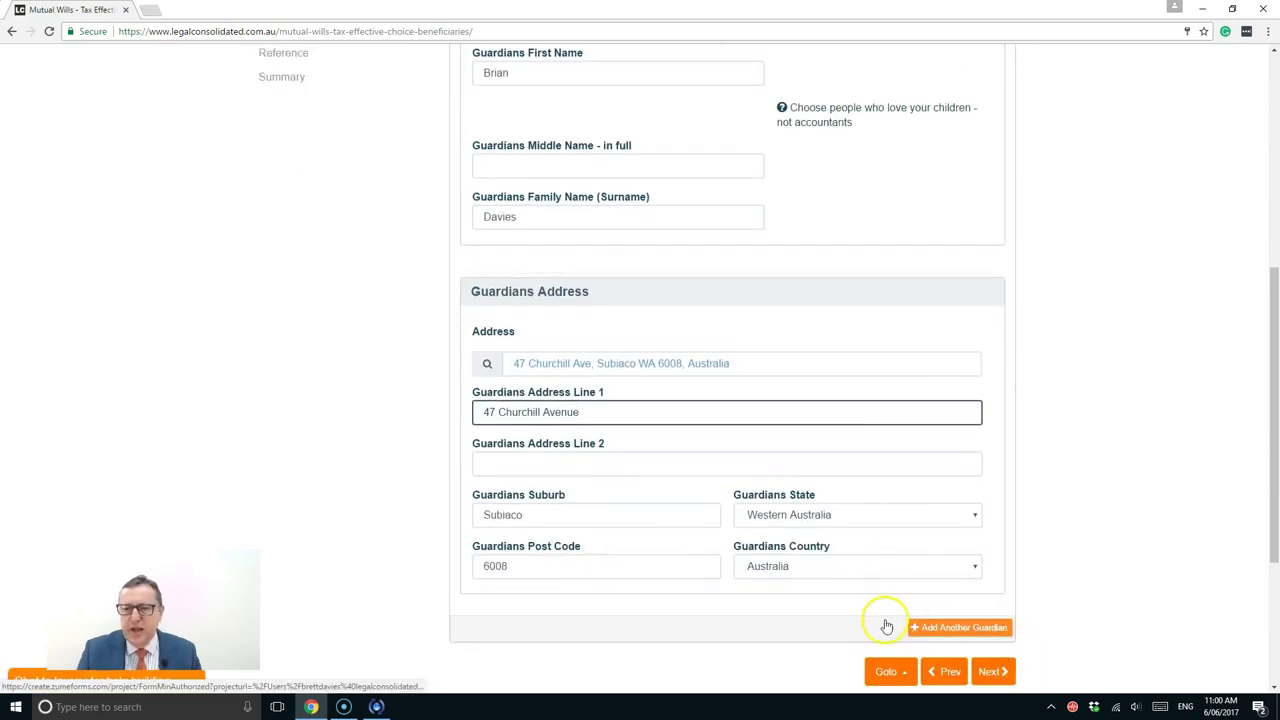
pyautogui.click(983, 672)
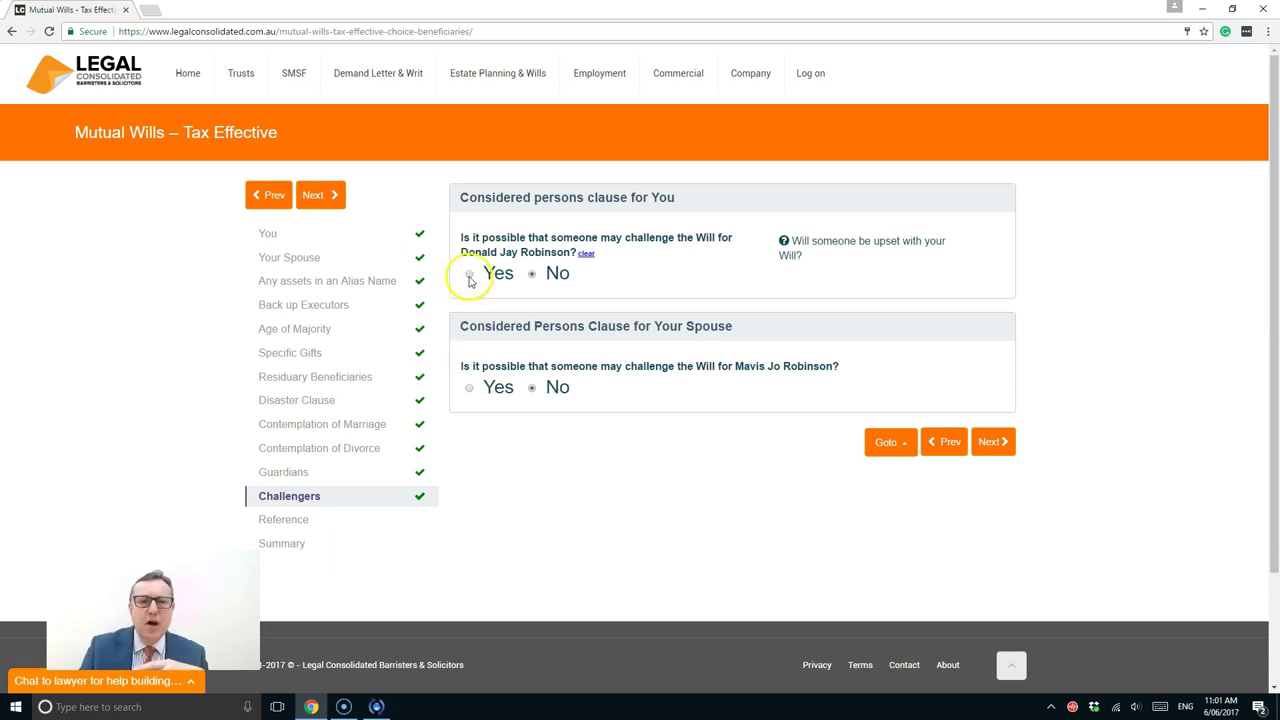
# Answer Yes that someone may challenge the first will, and enter the challenger's first and middle names
pyautogui.click(469, 275)
pyautogui.scroll(-2, 560, 472)
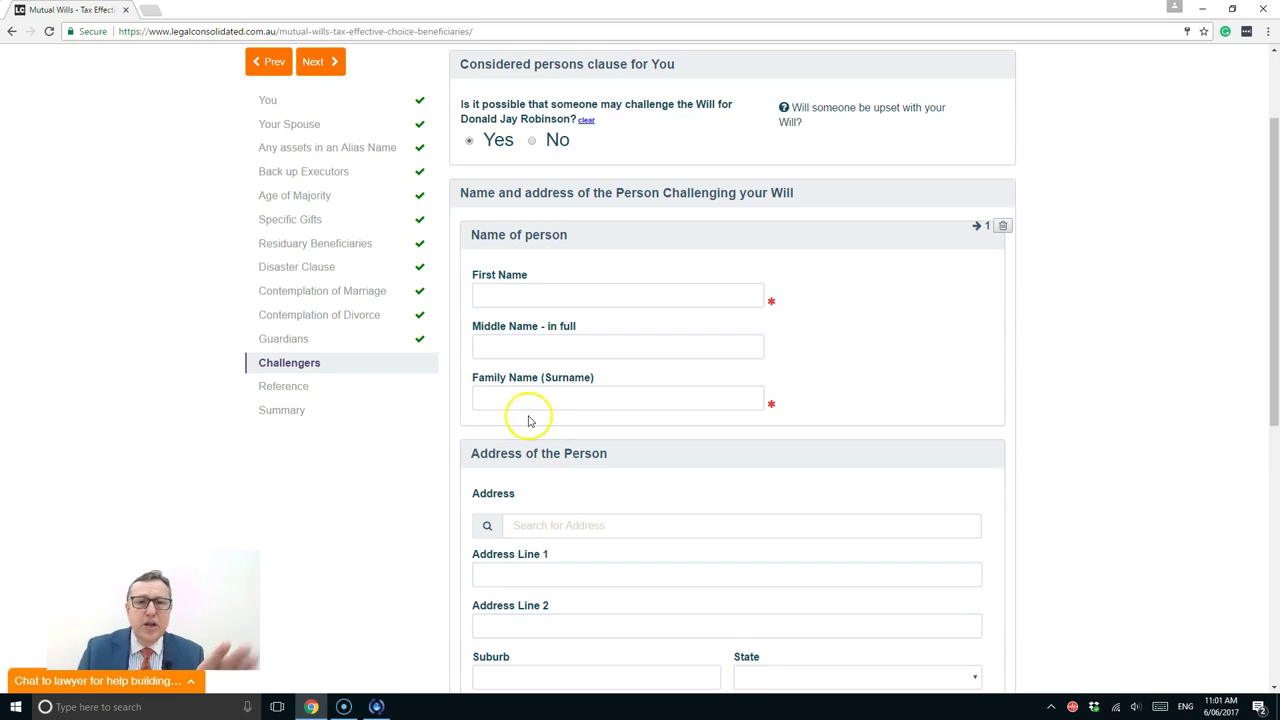
pyautogui.click(512, 294)
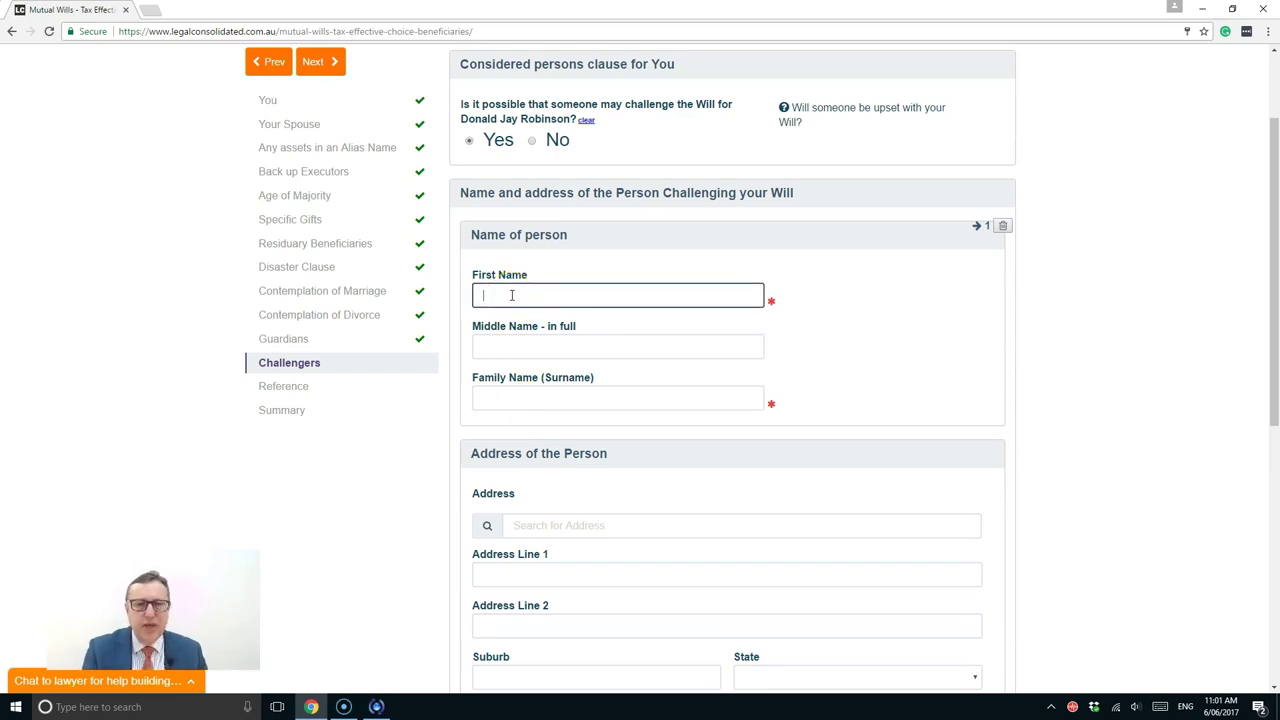
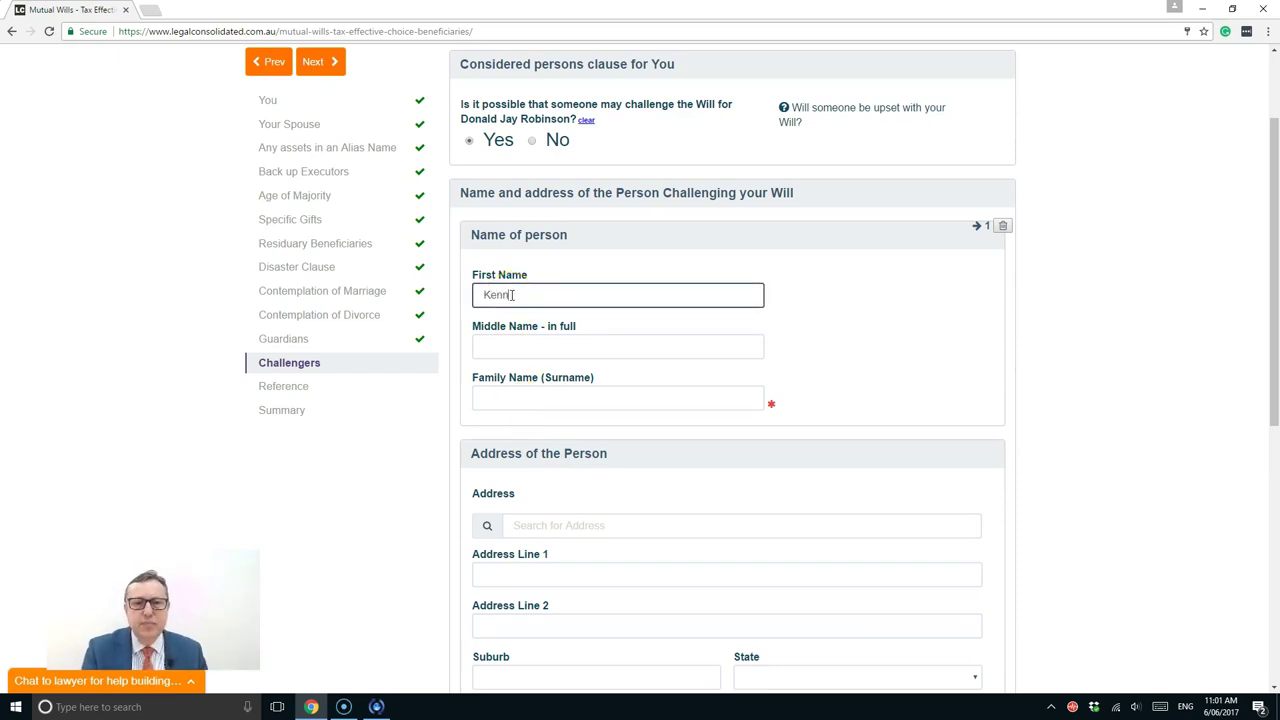
pyautogui.press('Tab')
pyautogui.write('D')
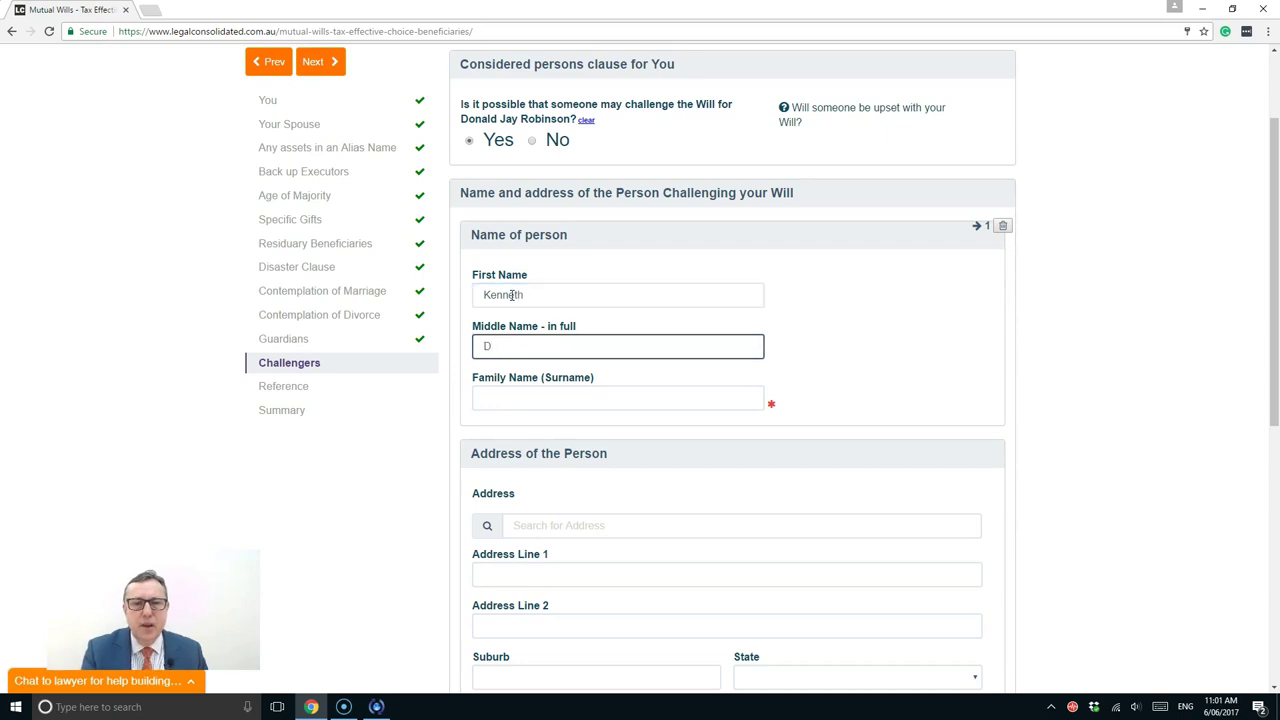
pyautogui.press('BackSpace')
# Enter the challenger's family name, fixing the typo, and scroll down to the address section
pyautogui.press('Tab')
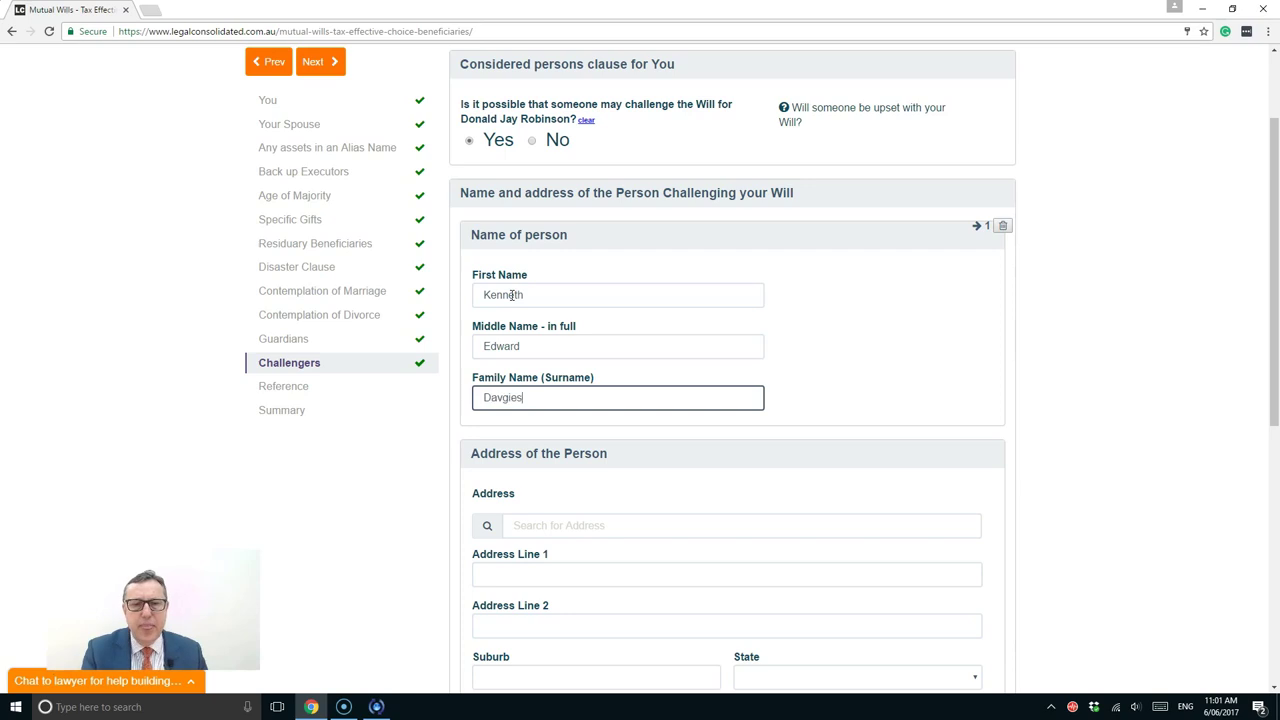
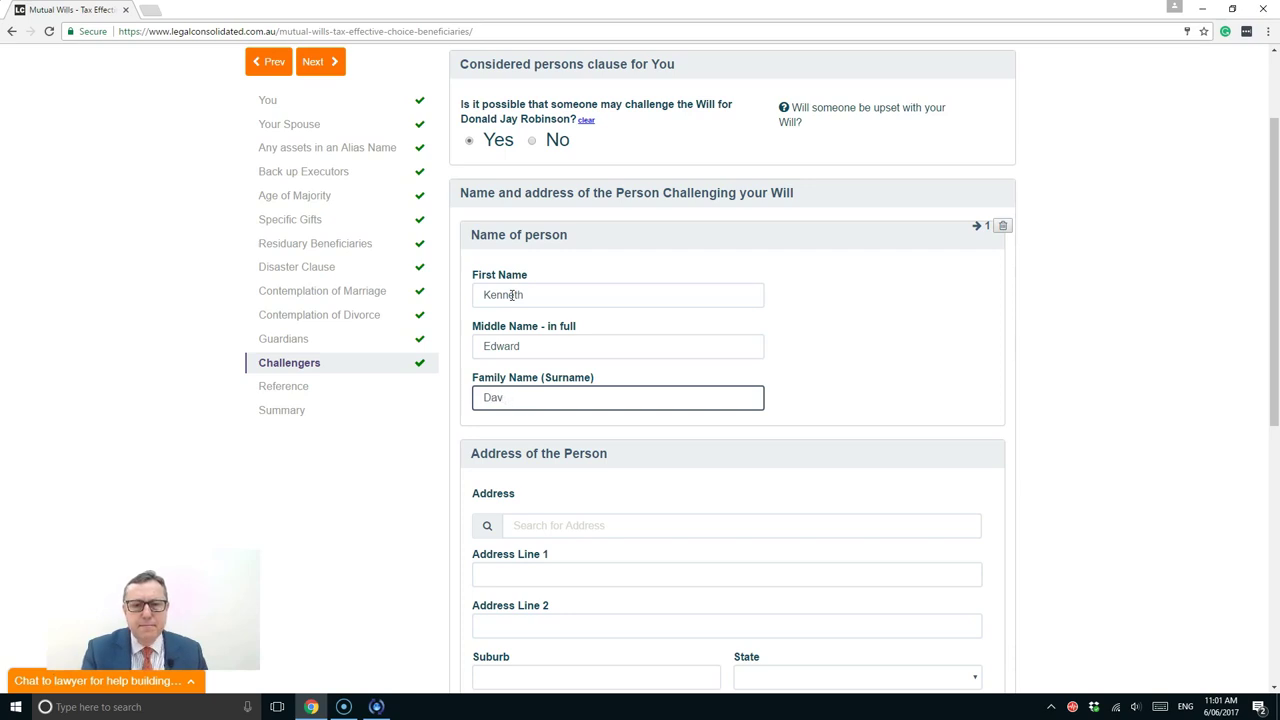
pyautogui.scroll(-1, 489, 430)
pyautogui.scroll(-2, 489, 430)
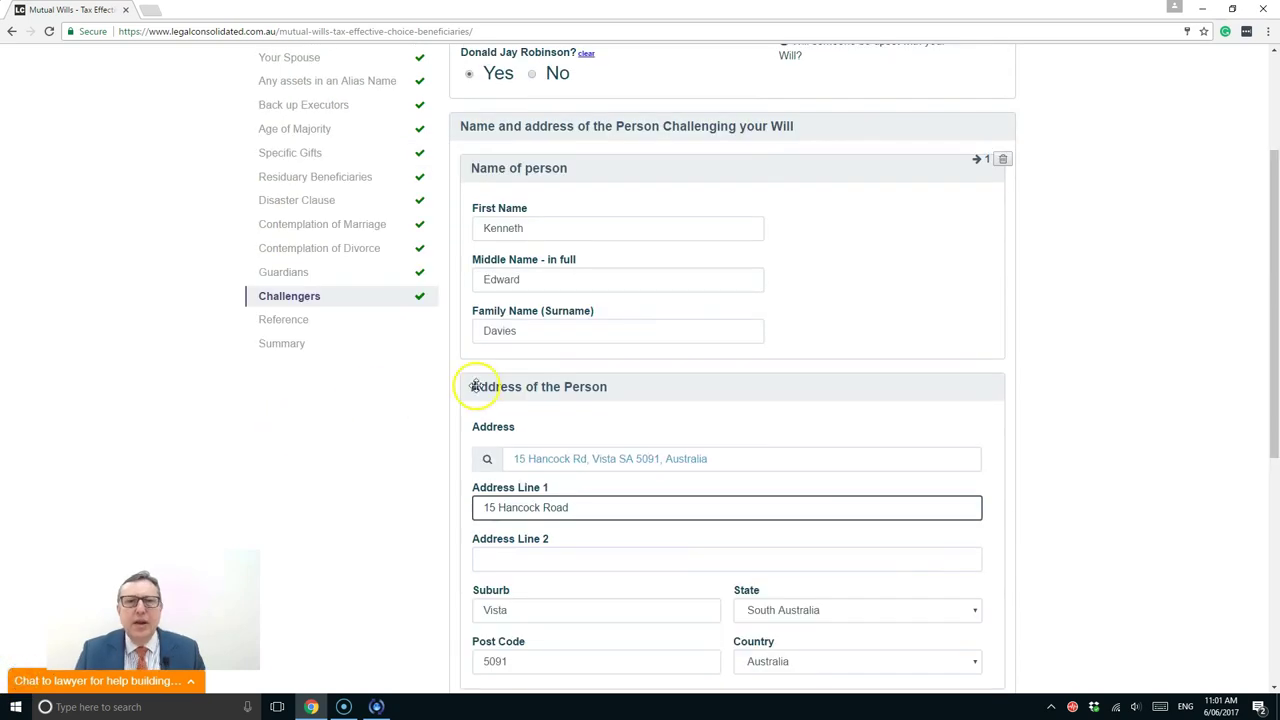
pyautogui.scroll(3, 477, 389)
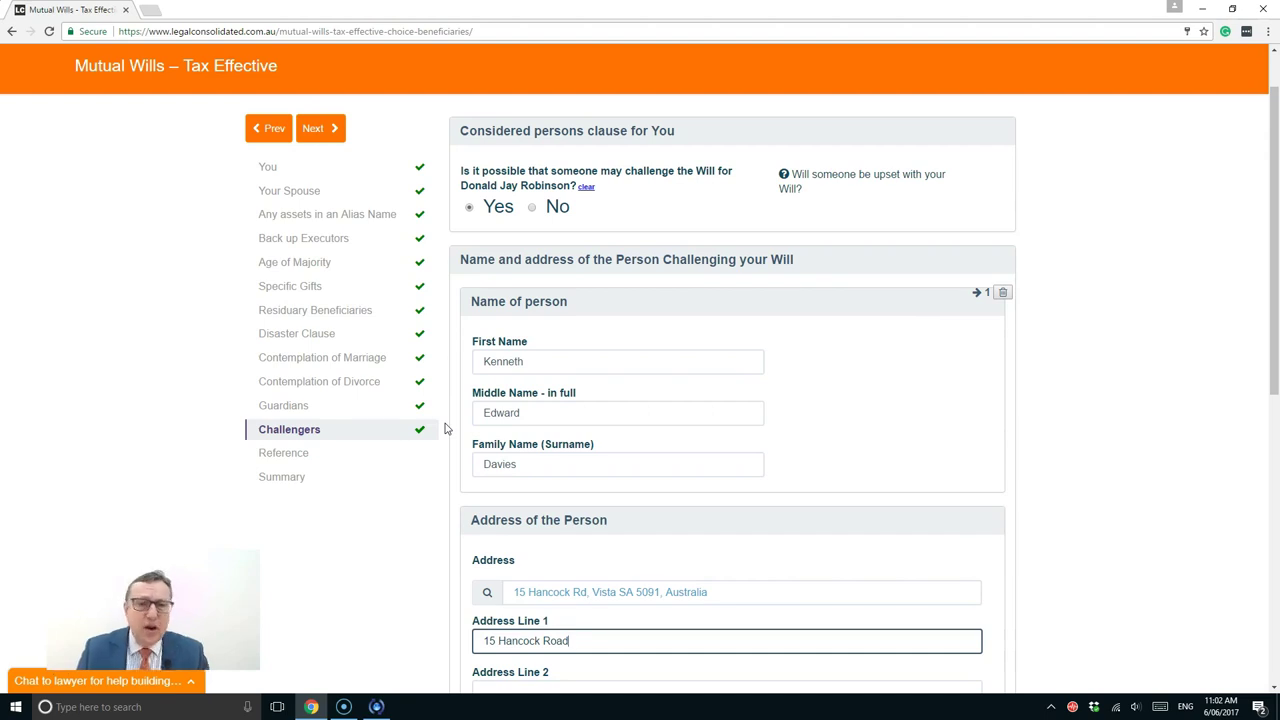
pyautogui.scroll(-3, 446, 428)
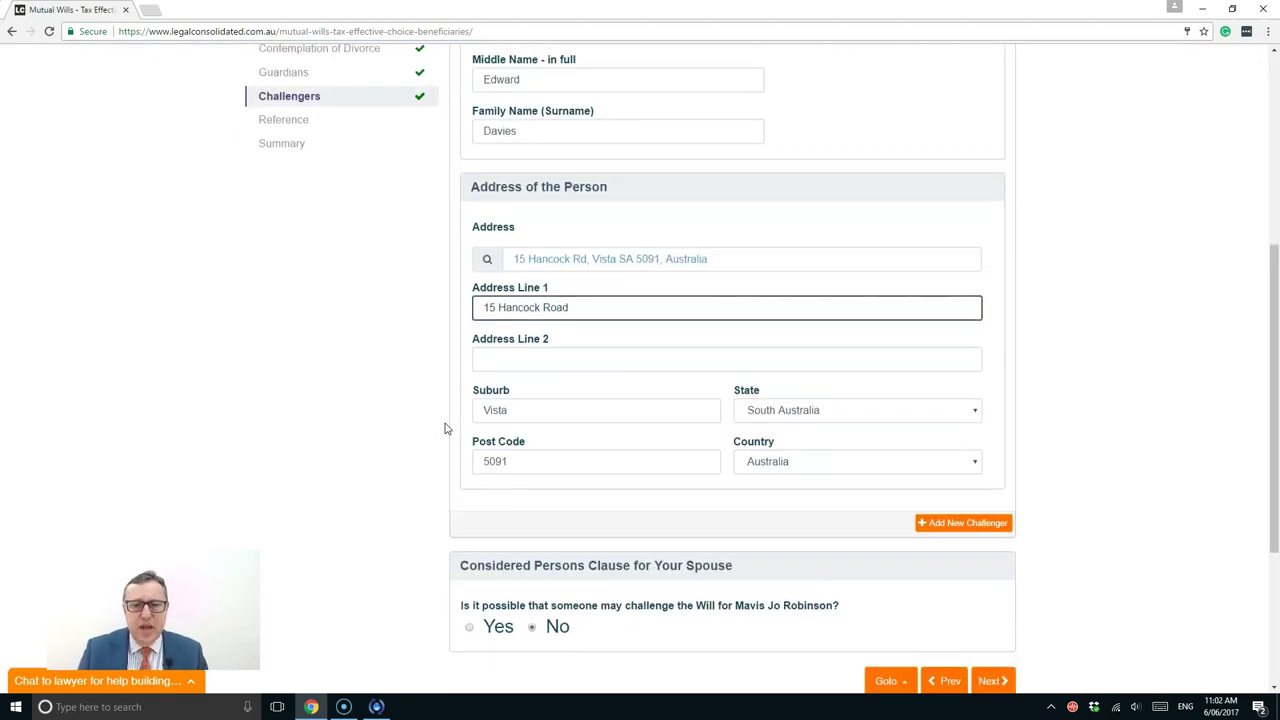
pyautogui.scroll(-2, 446, 428)
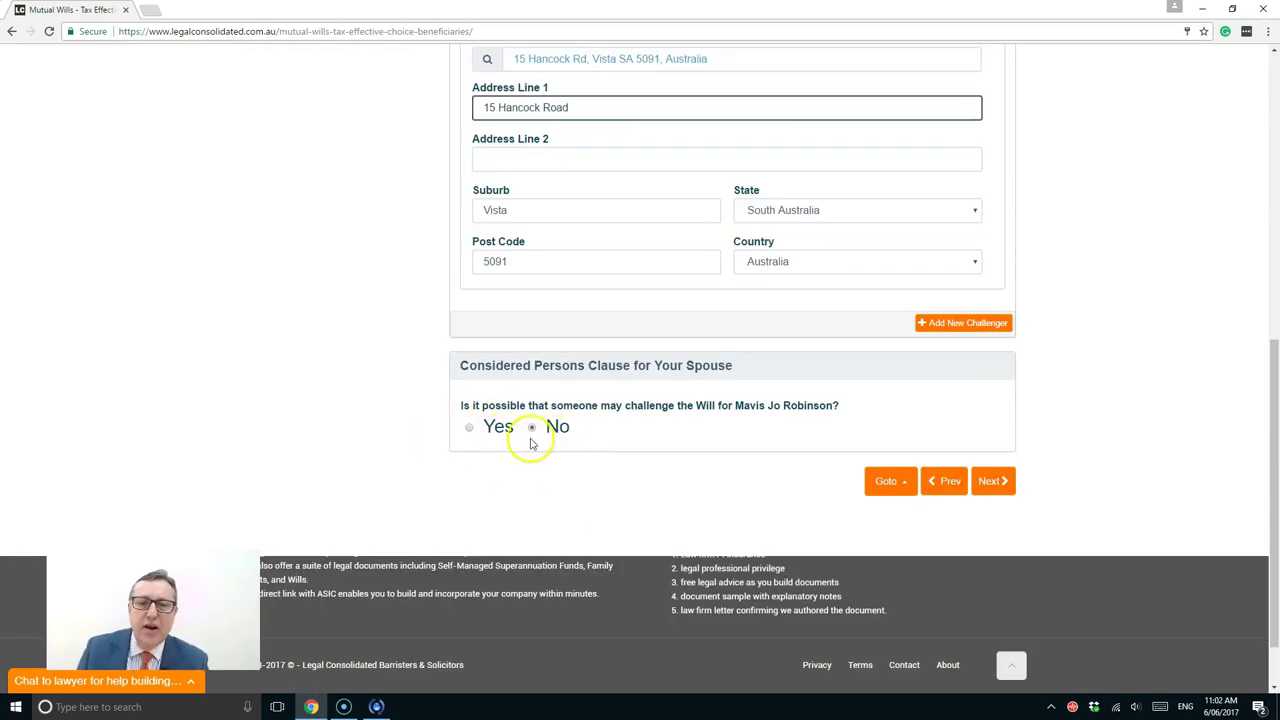
# Enter a client reference, set it to appear on each page, and include the logo
pyautogui.click(988, 484)
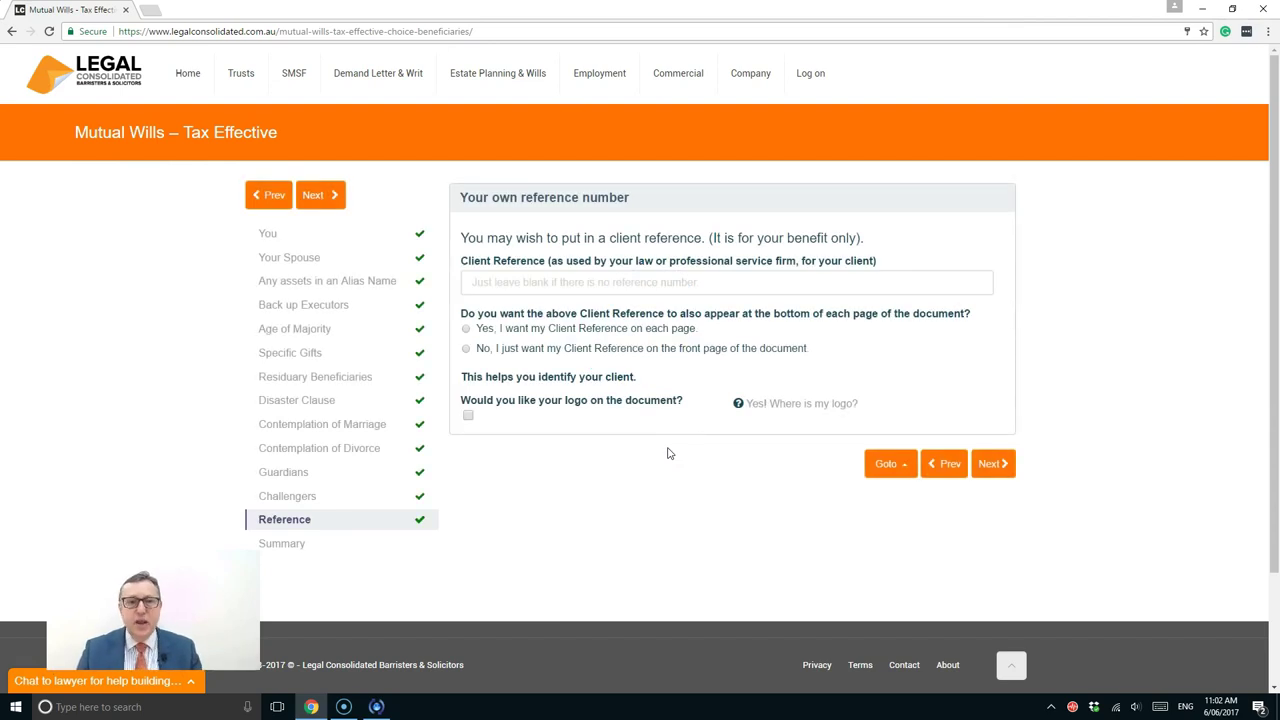
pyautogui.click(573, 284)
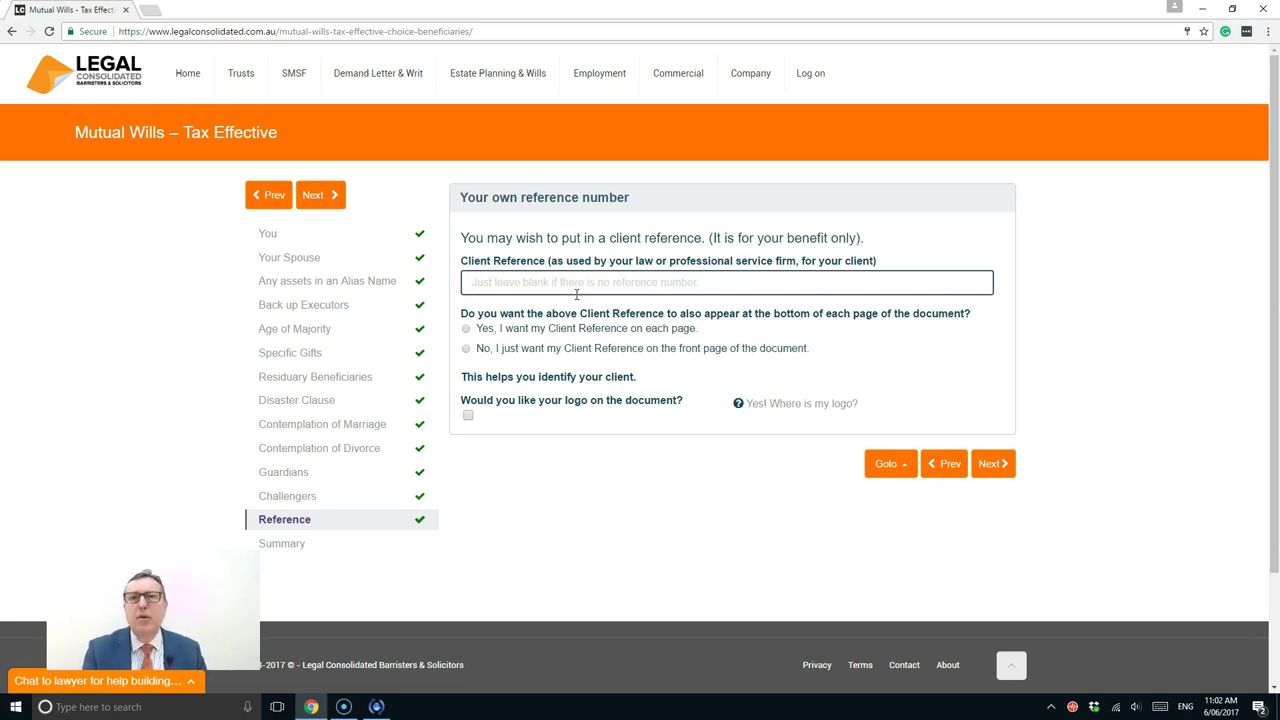
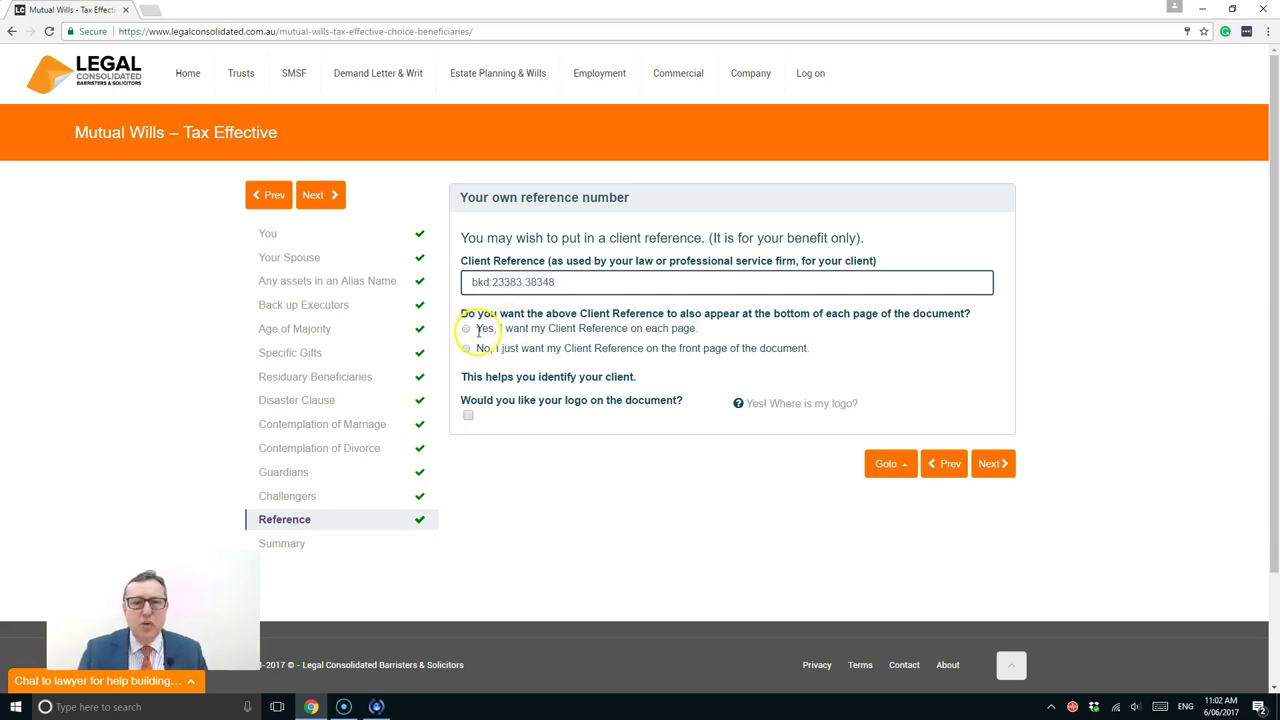
pyautogui.click(465, 330)
pyautogui.click(467, 414)
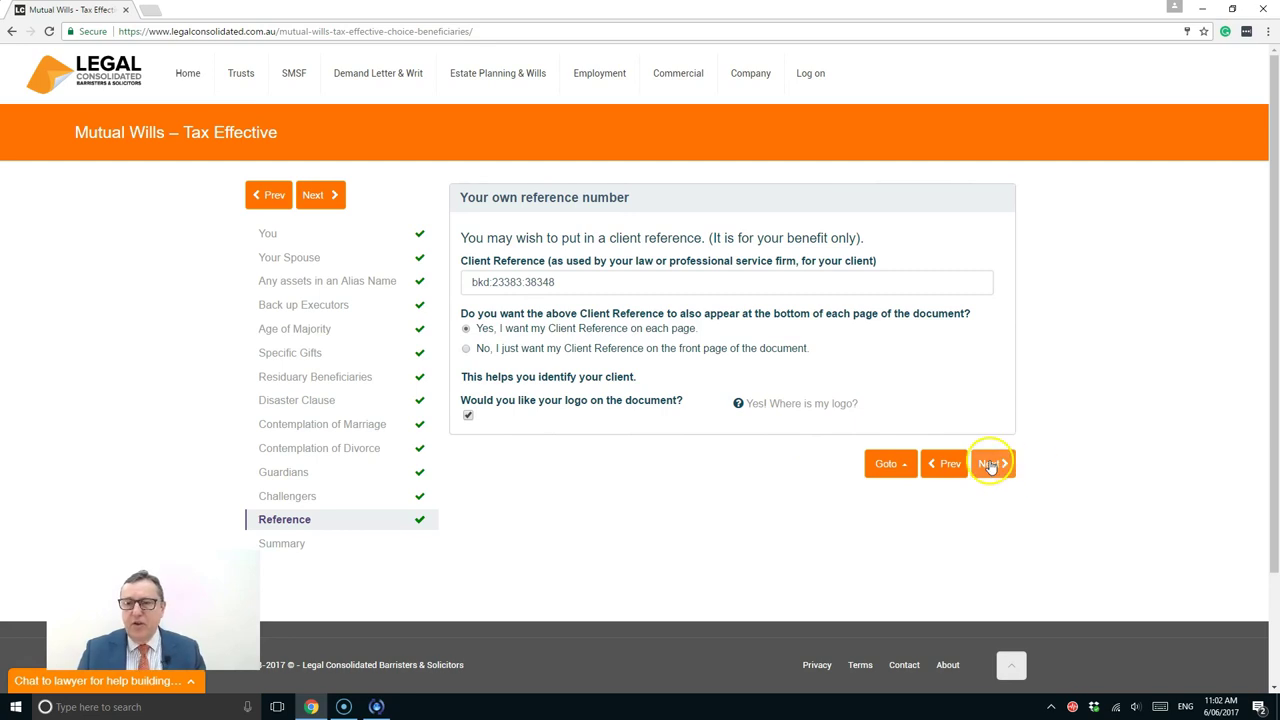
# Open the Summary step and scroll through all the mutual wills answers
pyautogui.click(988, 465)
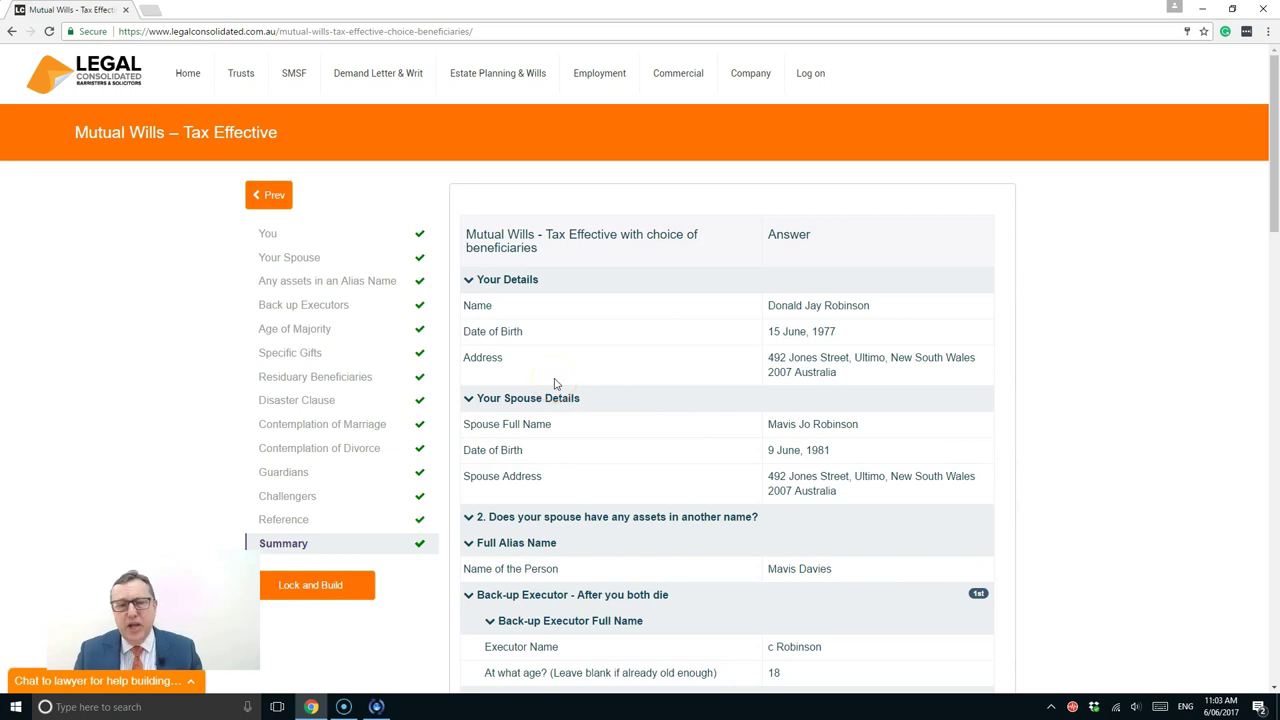
pyautogui.scroll(-2, 555, 383)
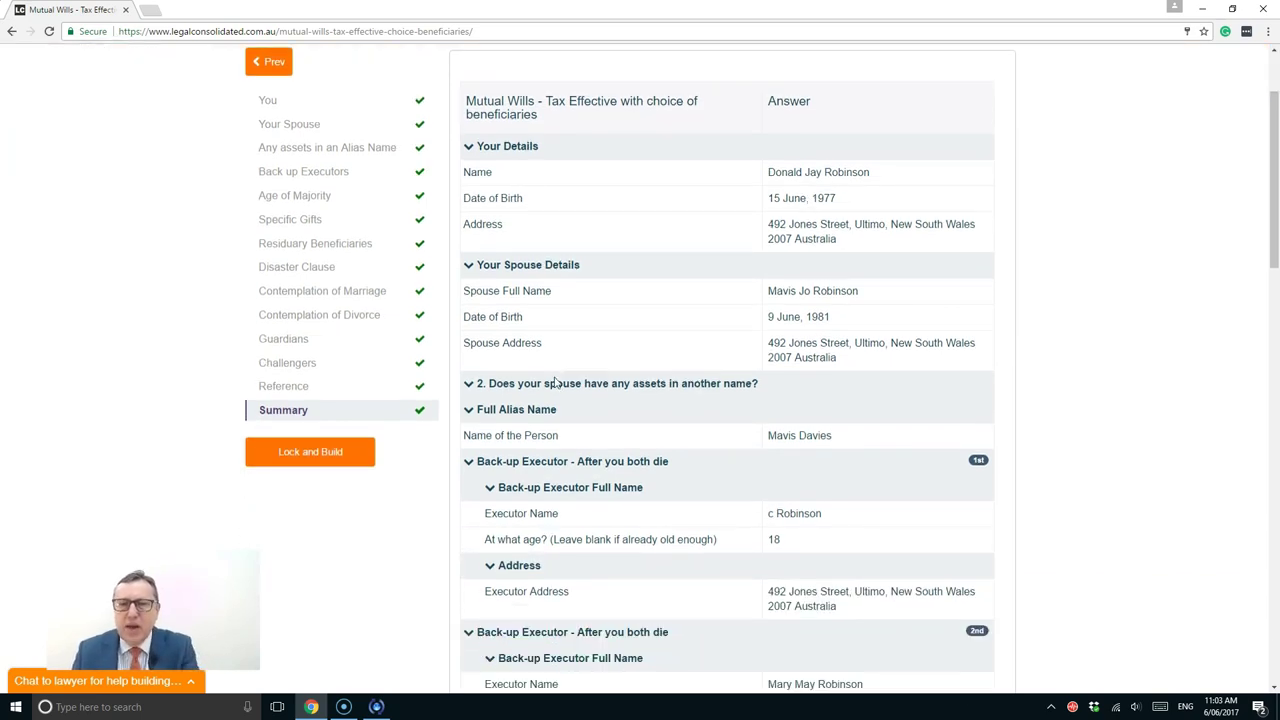
pyautogui.scroll(-5, 555, 383)
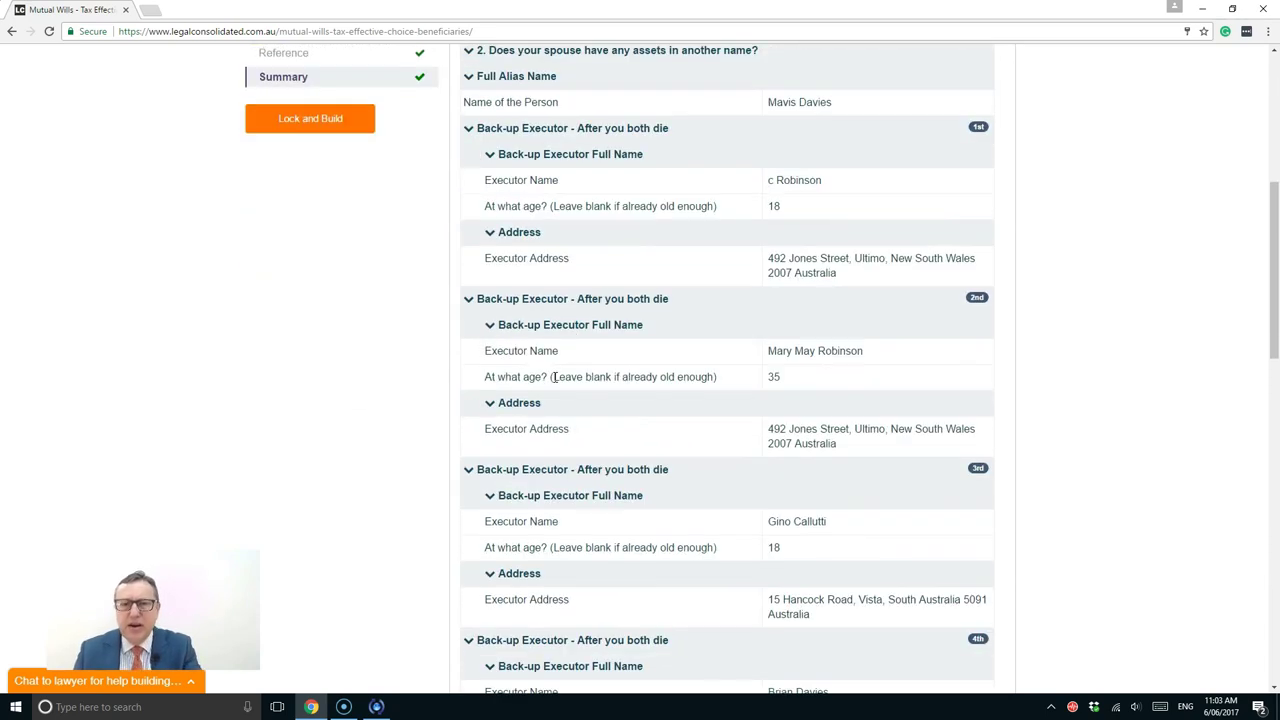
pyautogui.scroll(-5, 555, 376)
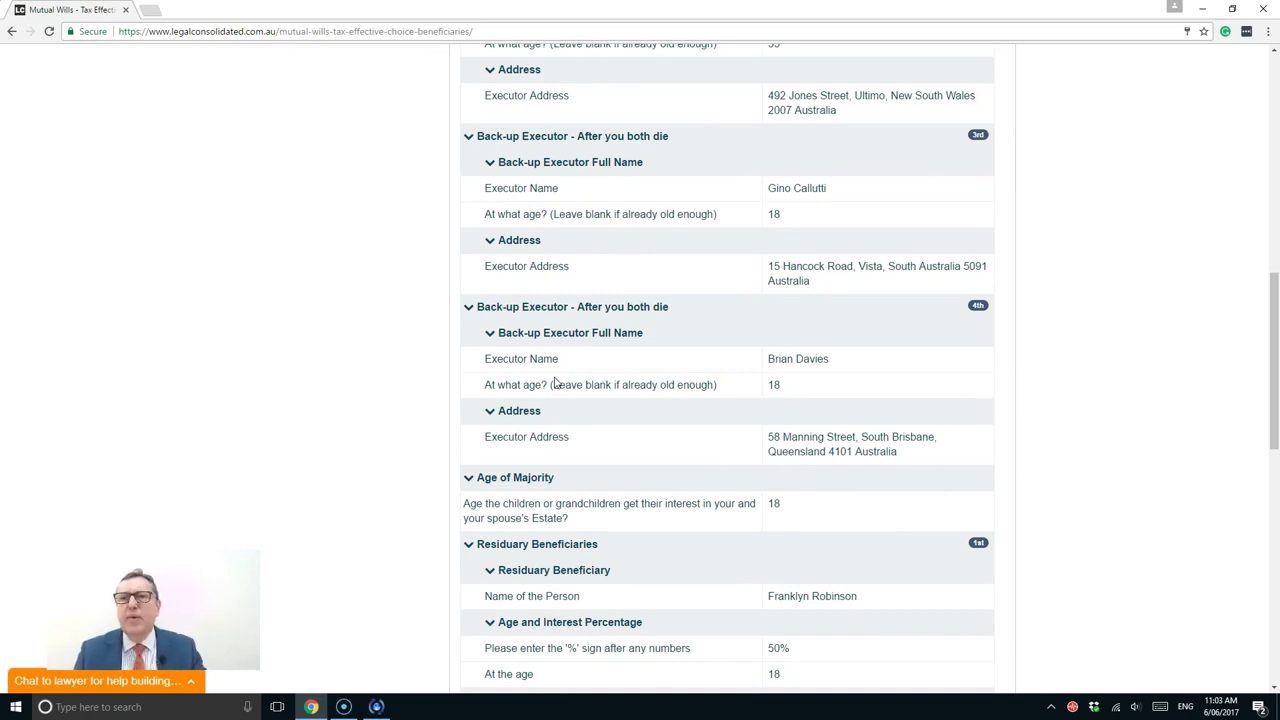
pyautogui.scroll(-6, 555, 378)
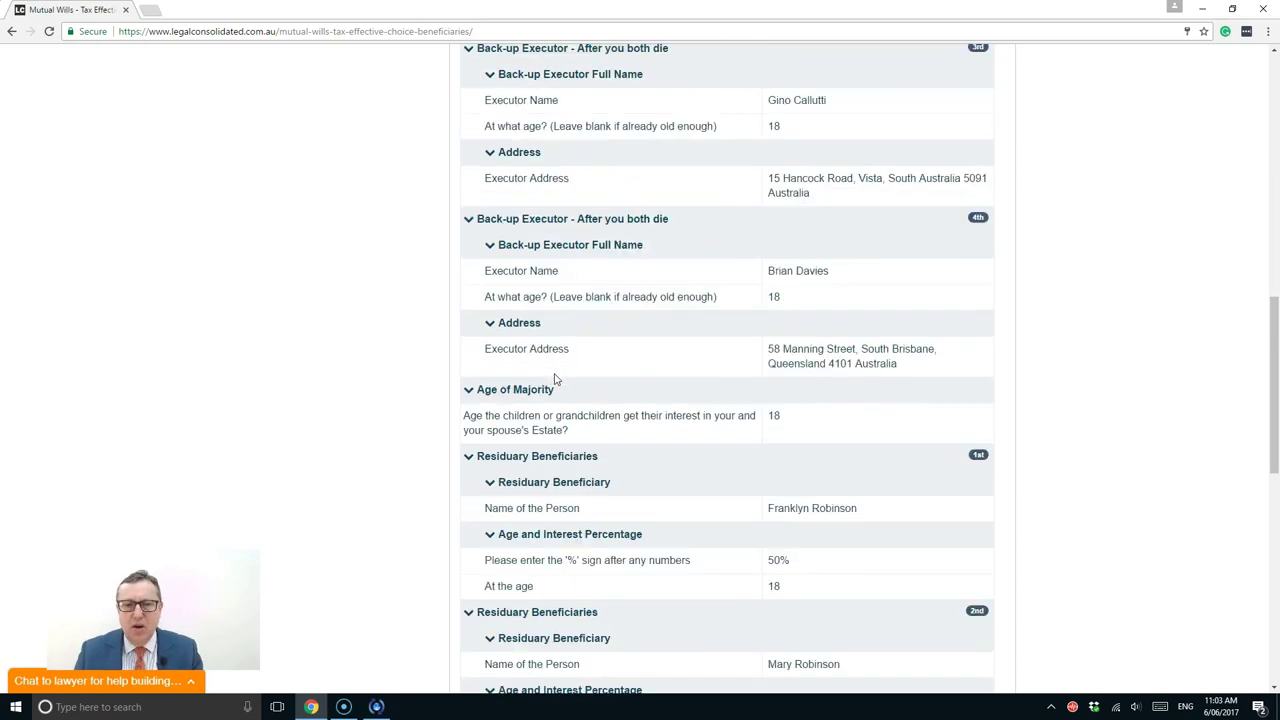
pyautogui.scroll(-2, 555, 375)
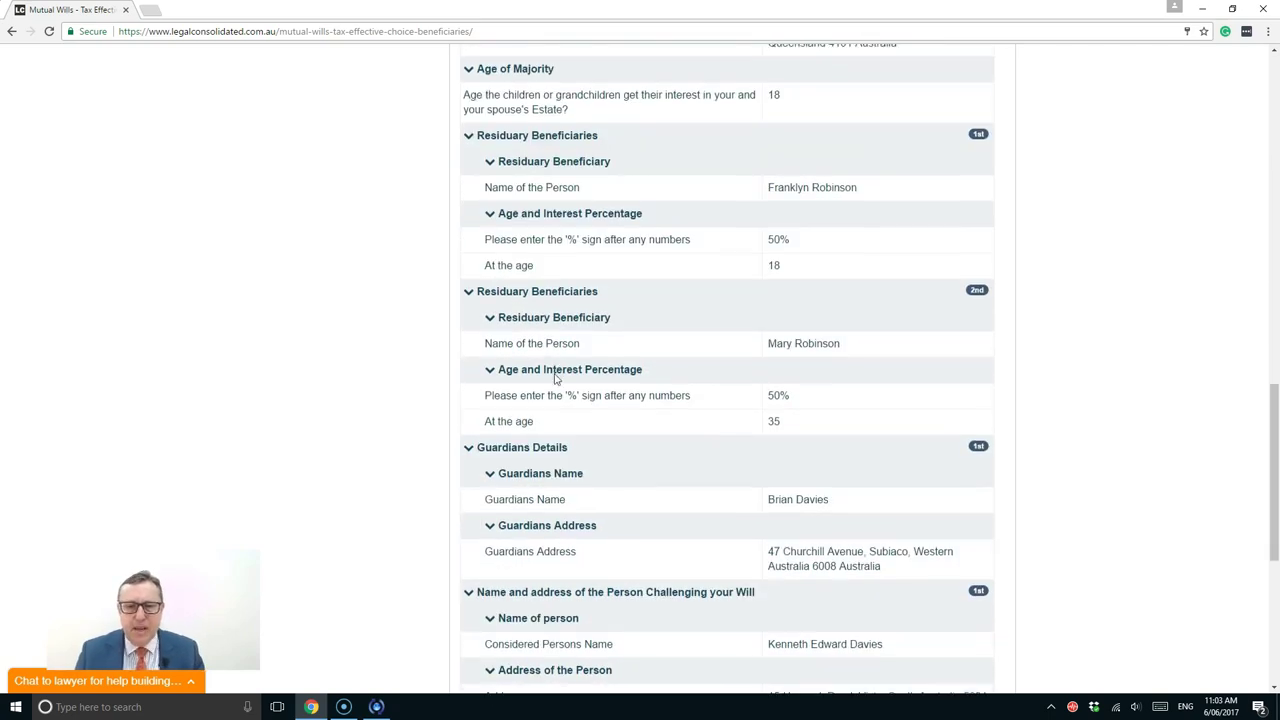
pyautogui.scroll(-3, 555, 377)
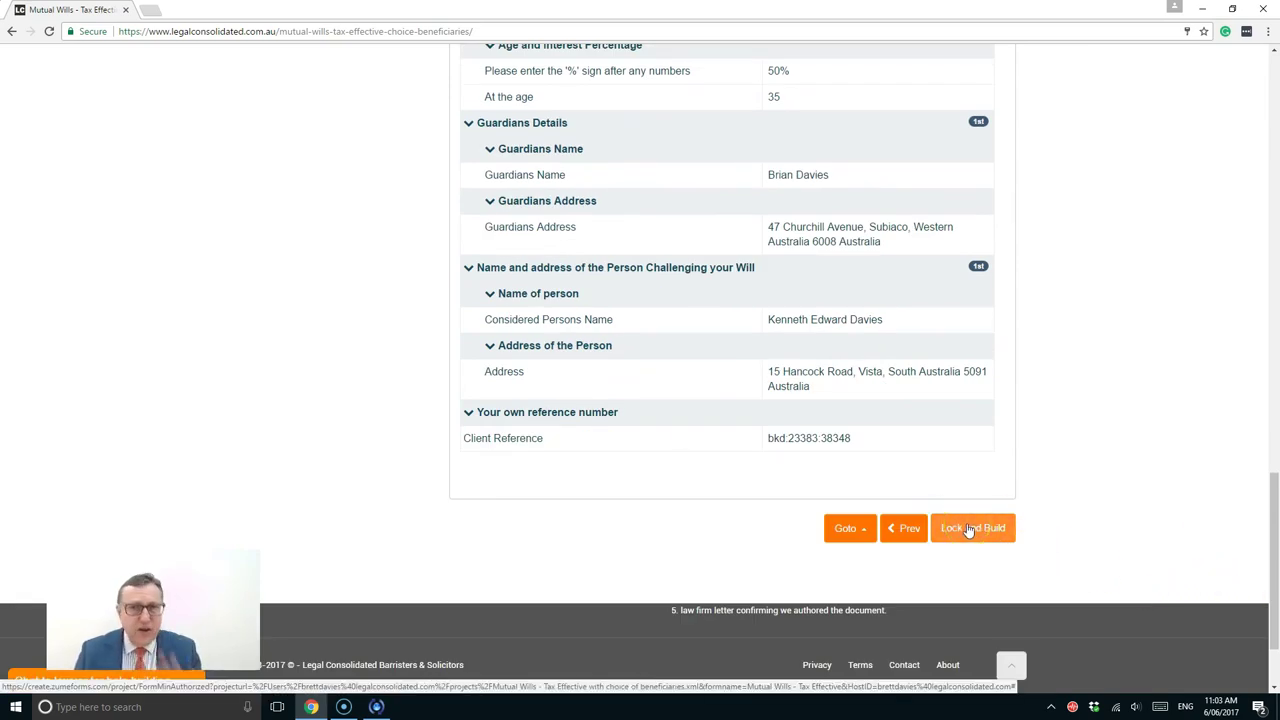
pyautogui.scroll(15, 731, 471)
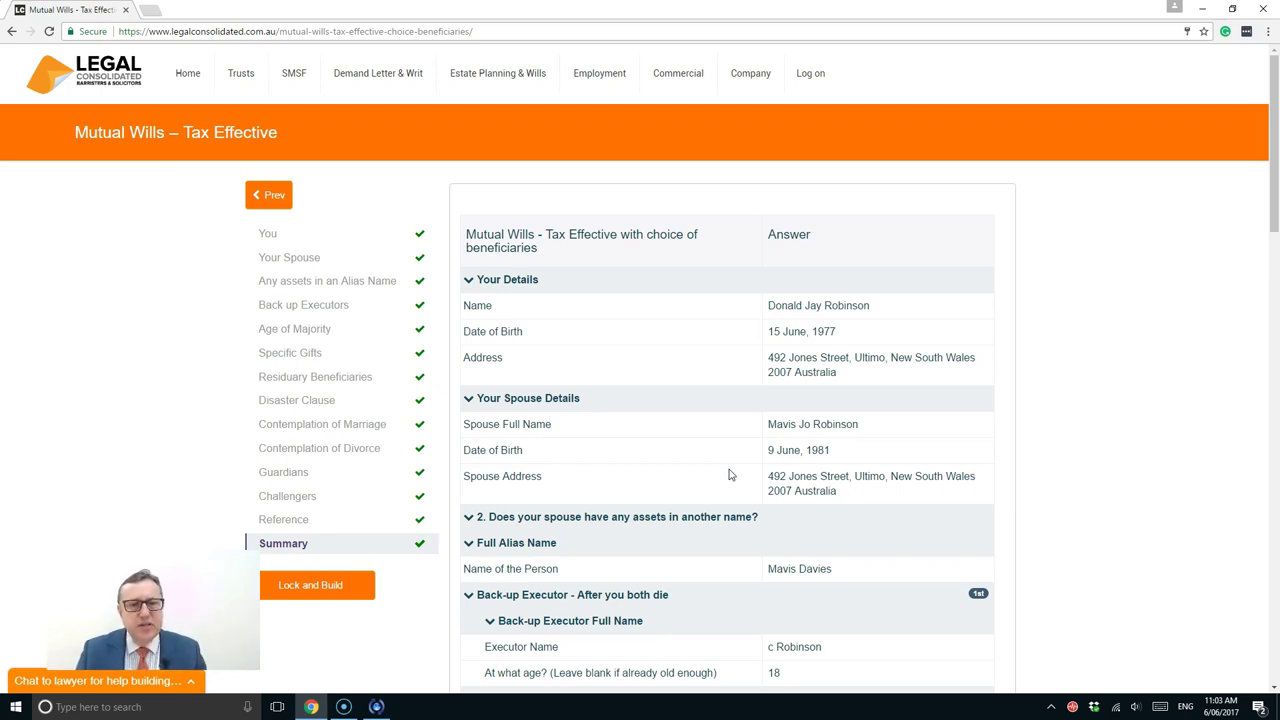
pyautogui.scroll(-20, 730, 475)
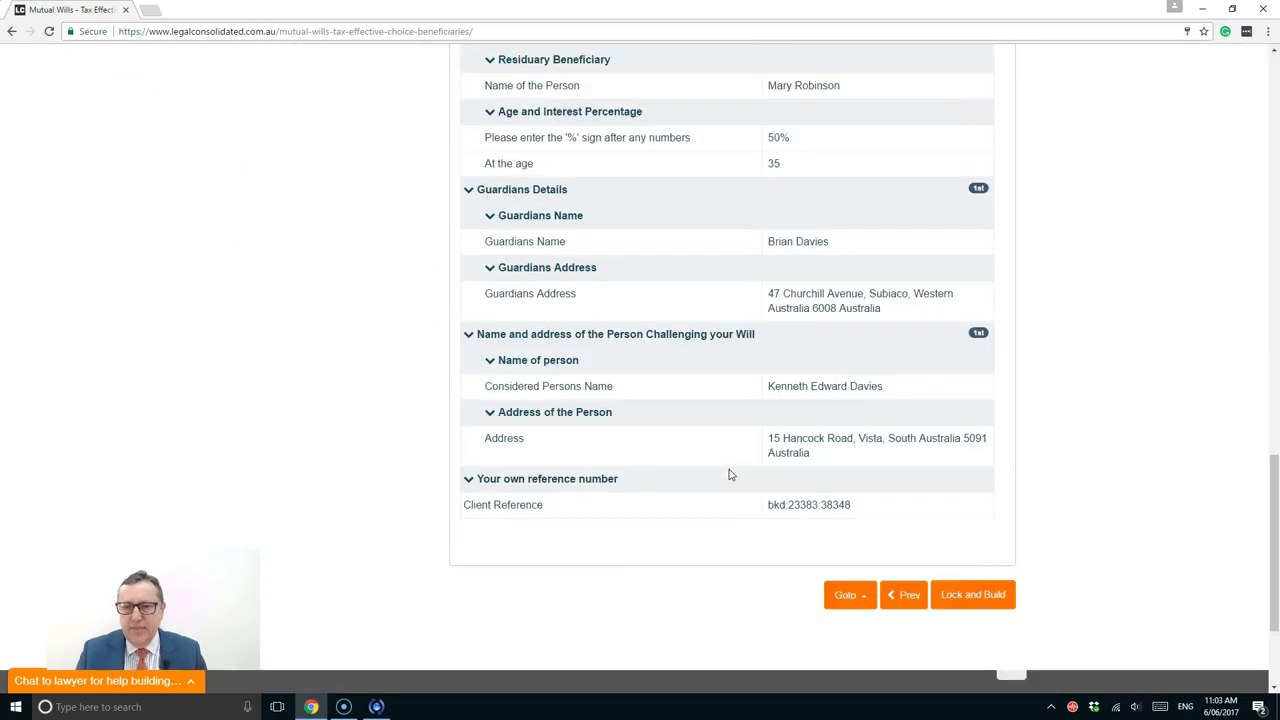
pyautogui.scroll(-2, 730, 475)
# Lock the answers and build the mutual wills document
pyautogui.click(964, 409)
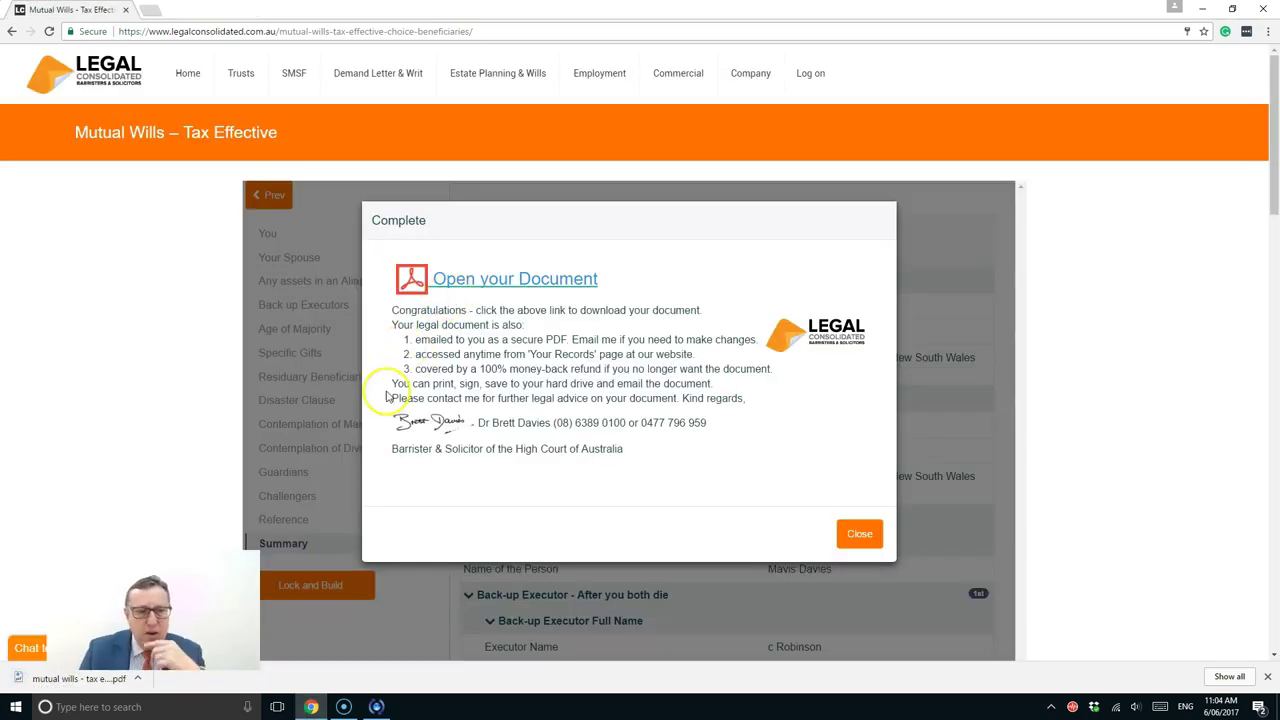
# Open the downloaded wills PDF and highlight the four substitute executors
pyautogui.click(60, 684)
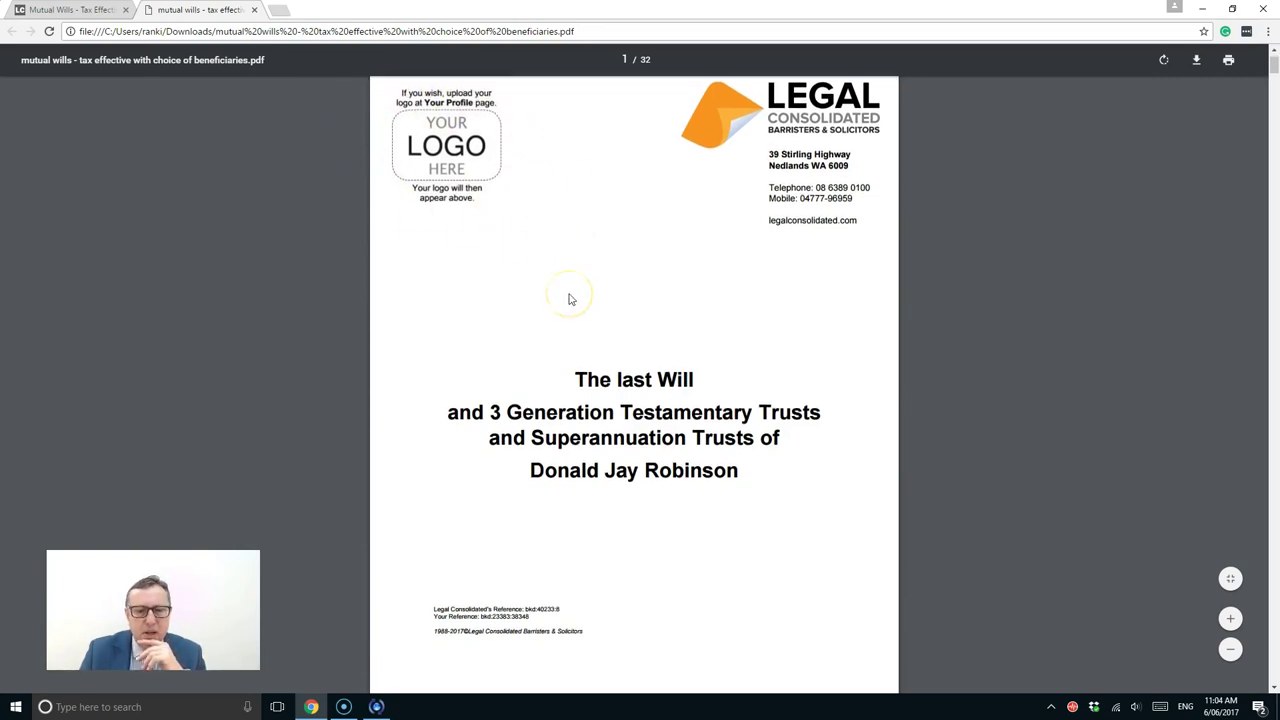
pyautogui.scroll(-2, 571, 296)
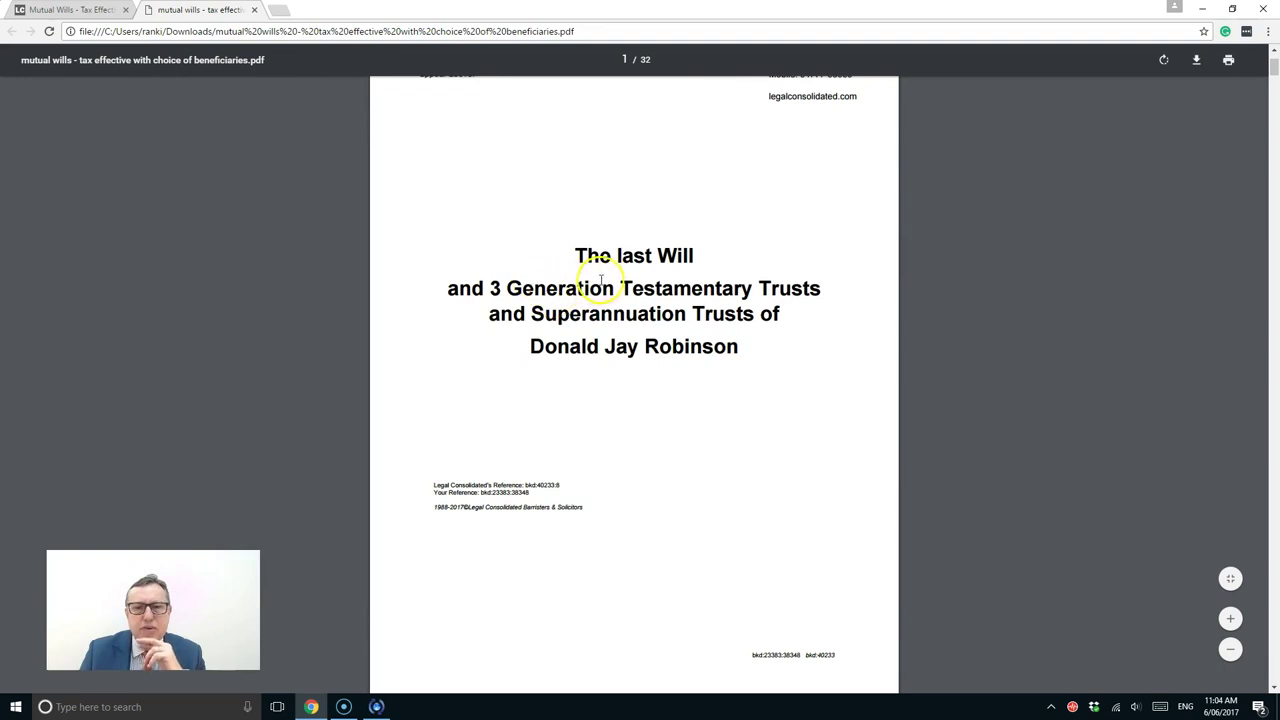
pyautogui.scroll(-7, 596, 293)
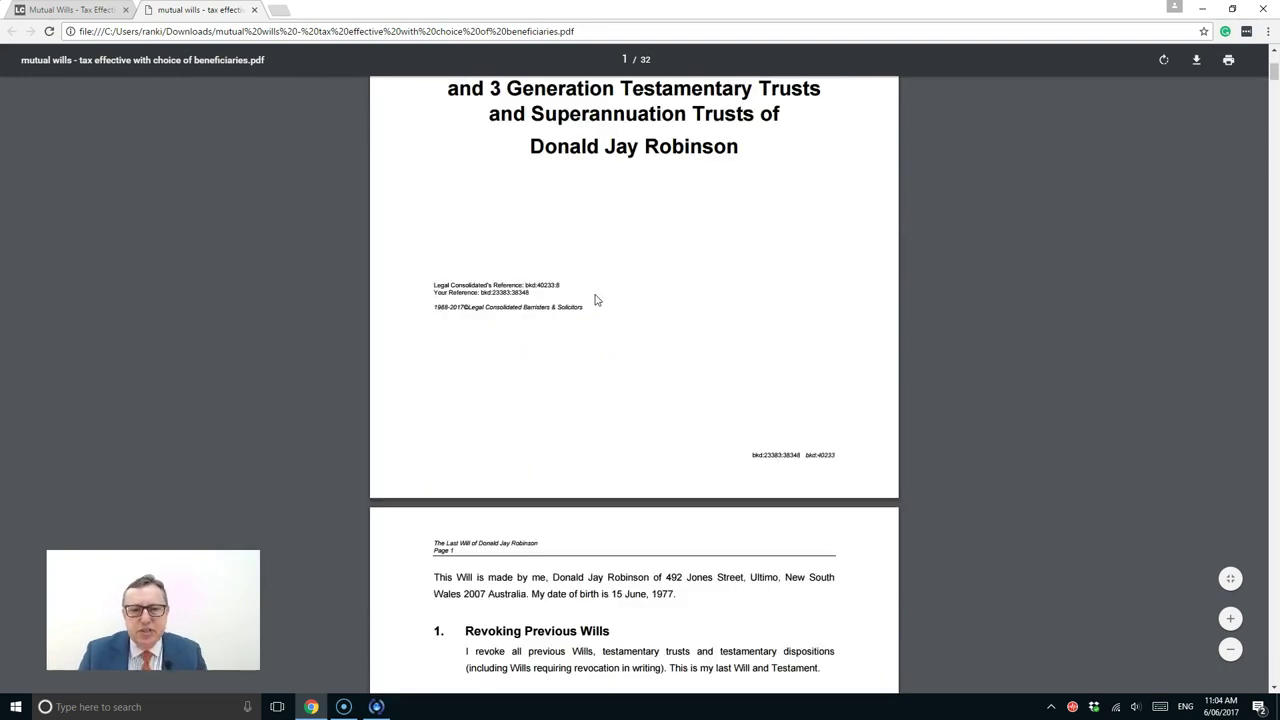
pyautogui.scroll(-3, 596, 299)
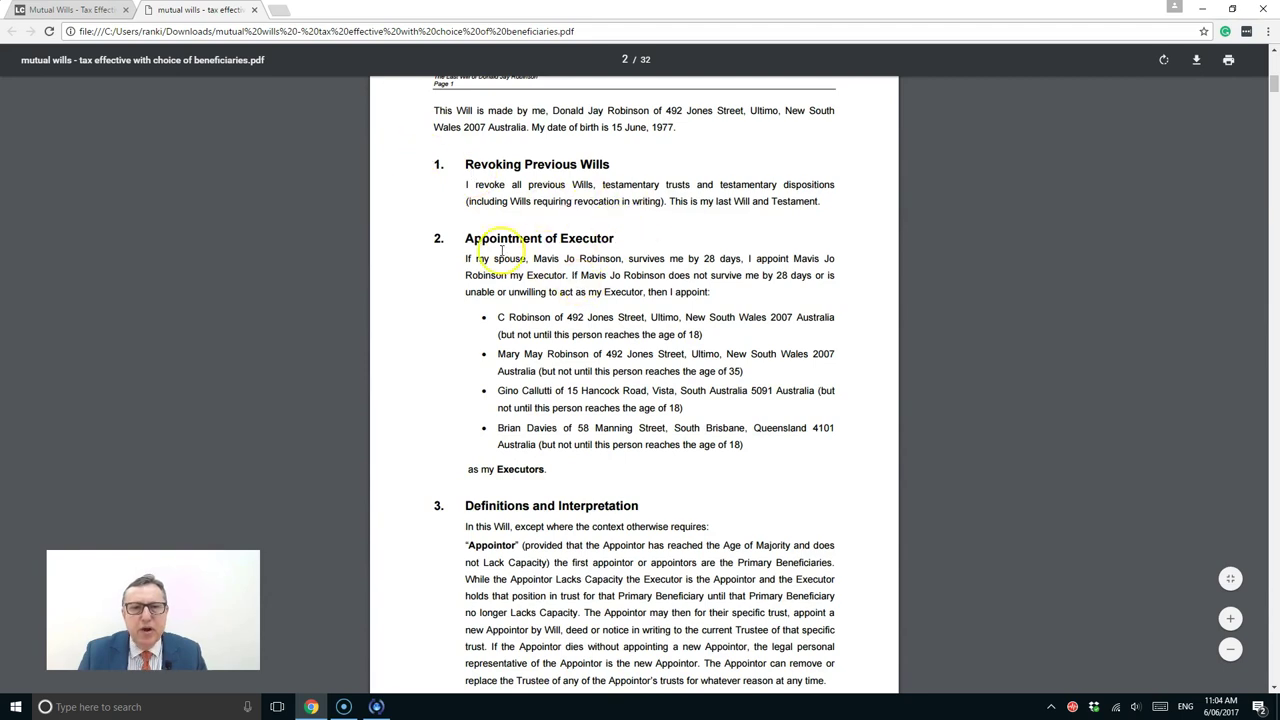
pyautogui.moveTo(524, 347); pyautogui.dragTo(609, 434)
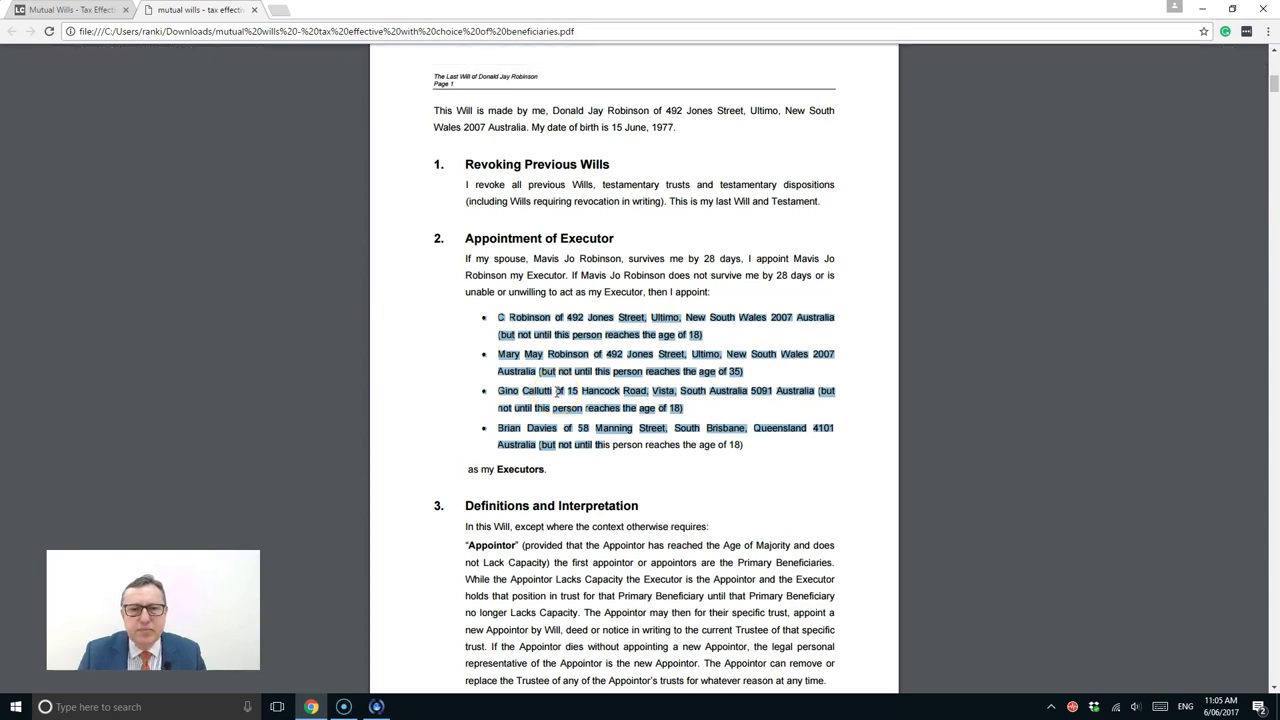
# Scroll through the will's definitions and gifts sections
pyautogui.scroll(-2, 557, 392)
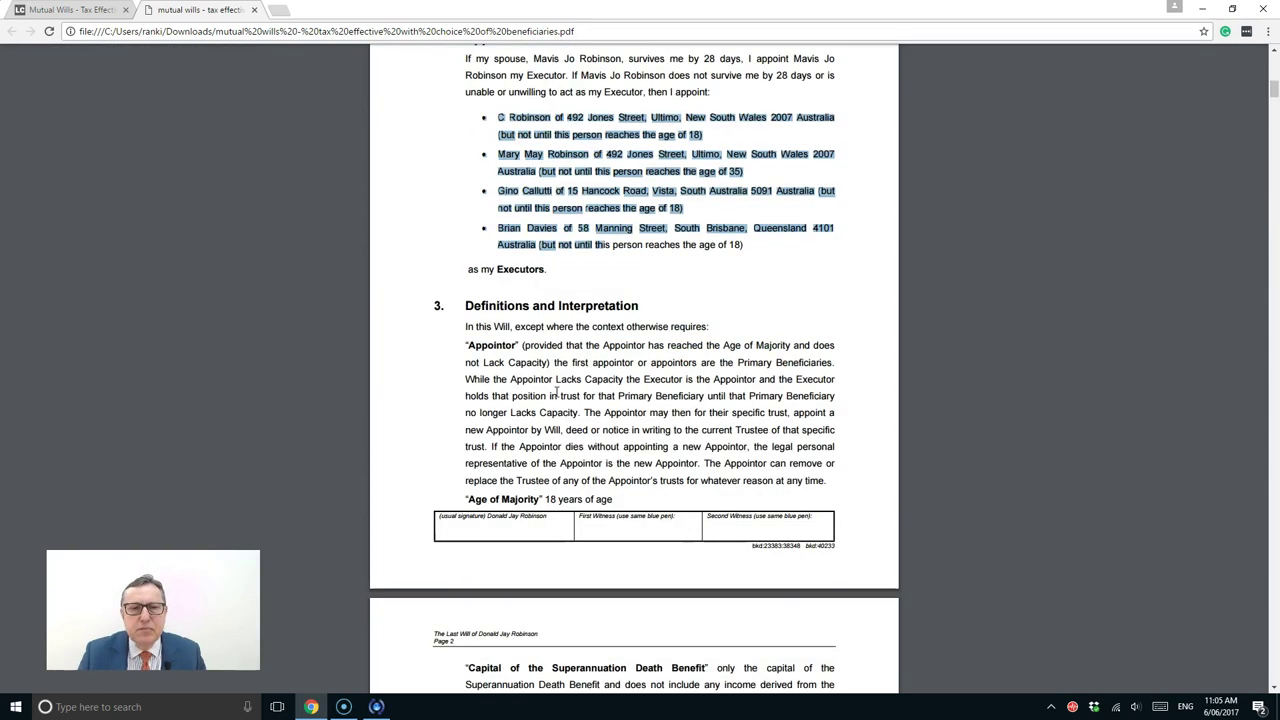
pyautogui.scroll(-2, 557, 392)
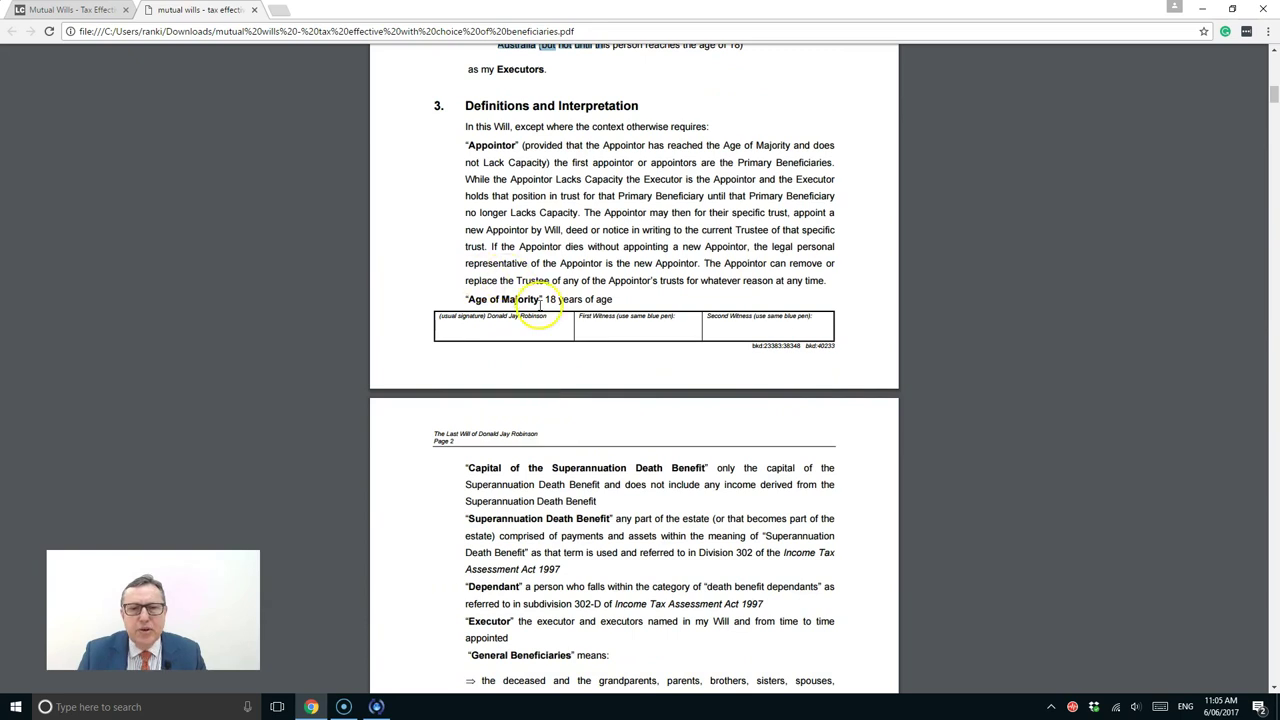
pyautogui.scroll(-2, 537, 303)
pyautogui.scroll(-2, 535, 305)
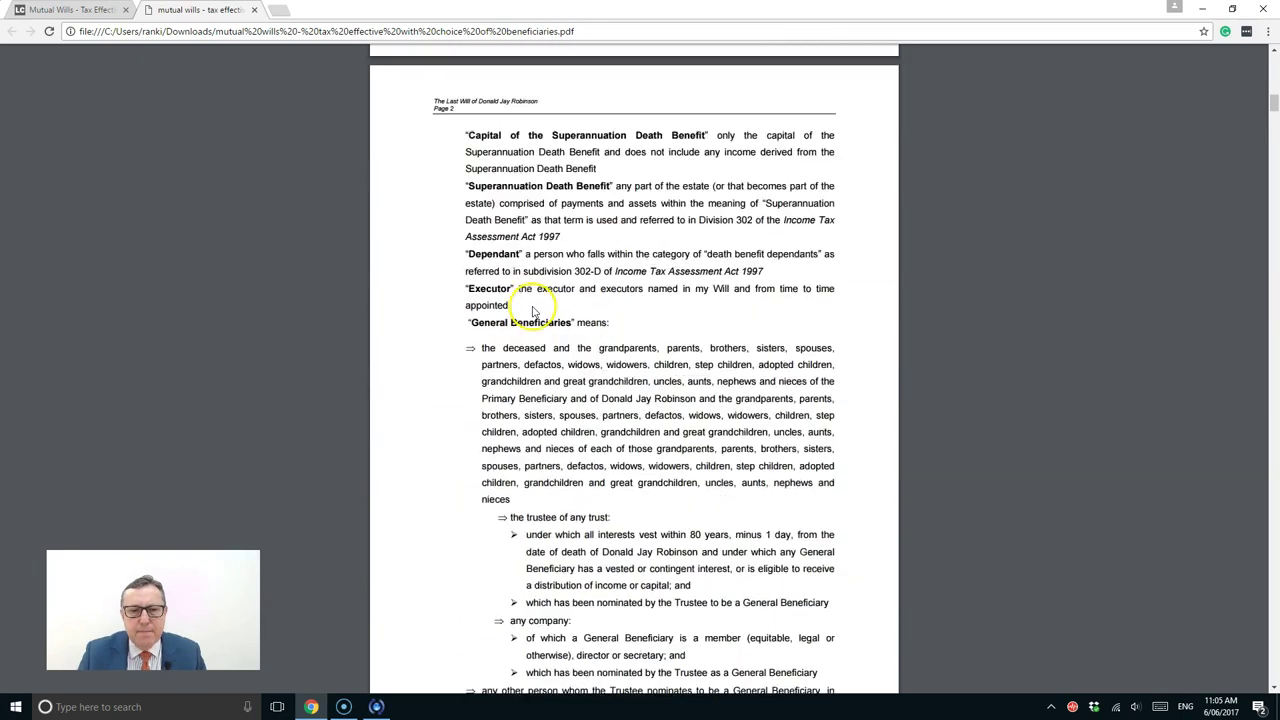
pyautogui.scroll(-1, 535, 305)
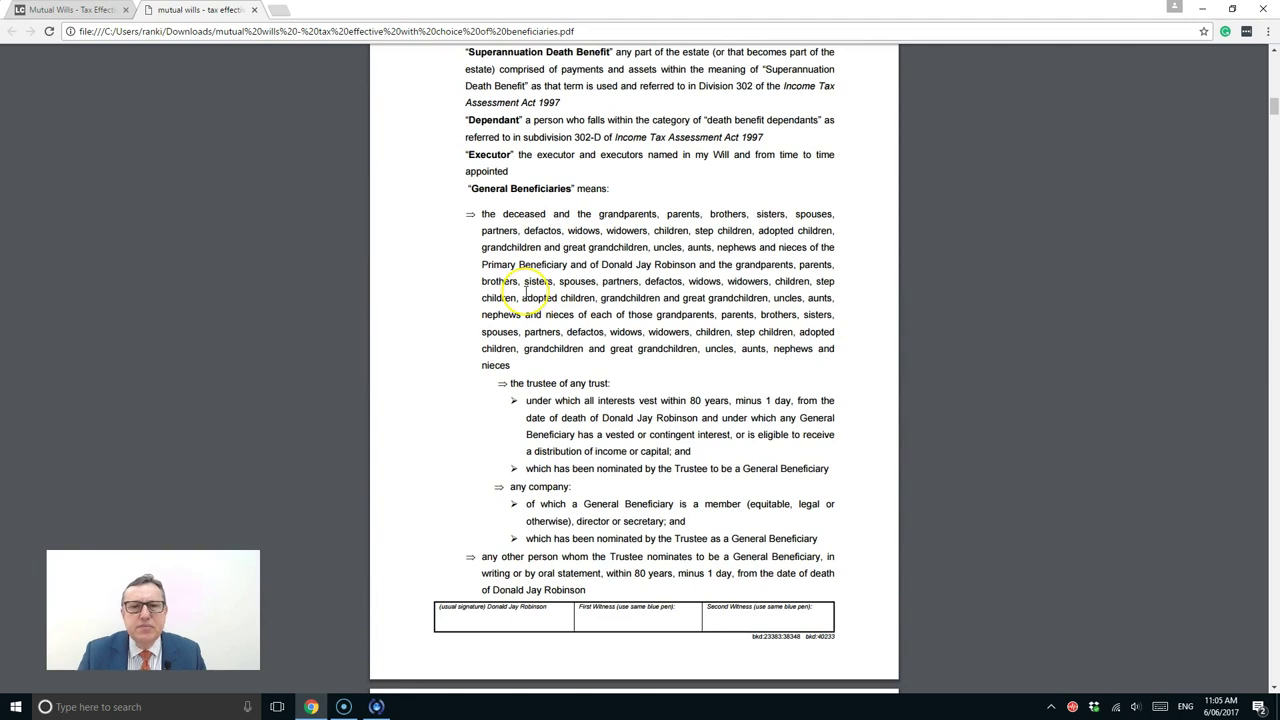
pyautogui.scroll(-4, 530, 305)
pyautogui.scroll(-3, 527, 296)
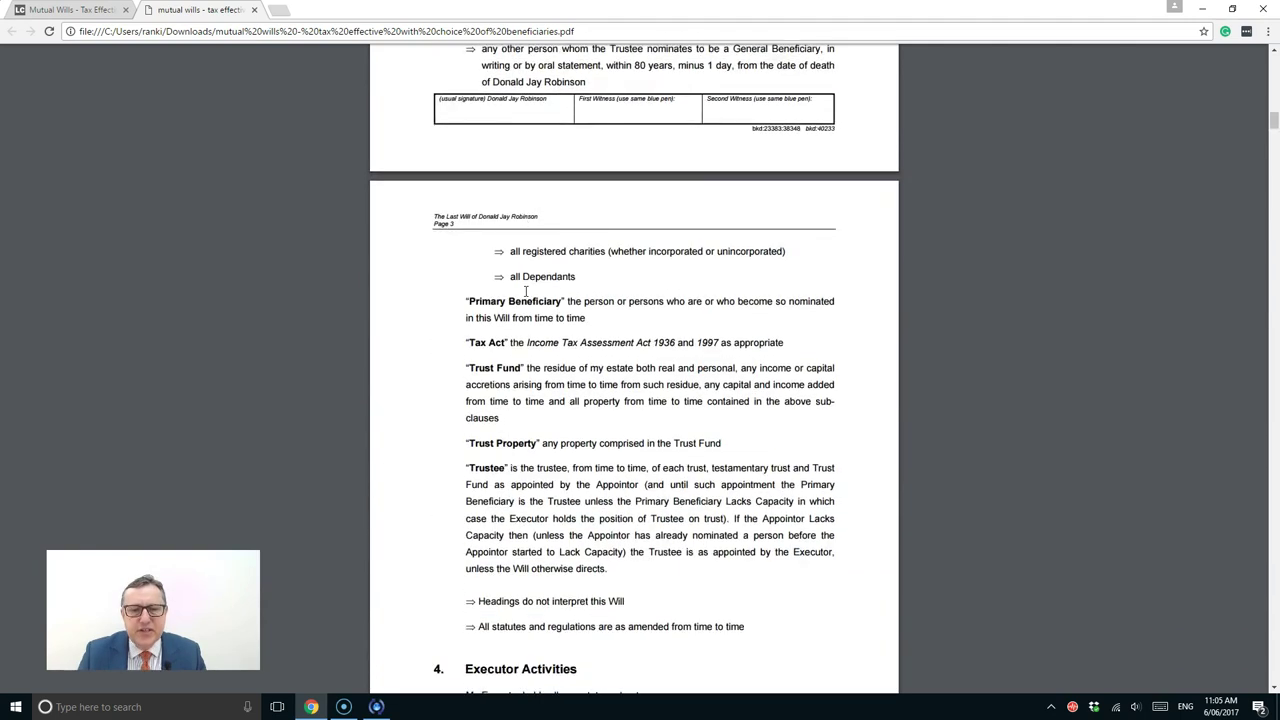
pyautogui.scroll(-1, 525, 290)
pyautogui.scroll(-2, 527, 295)
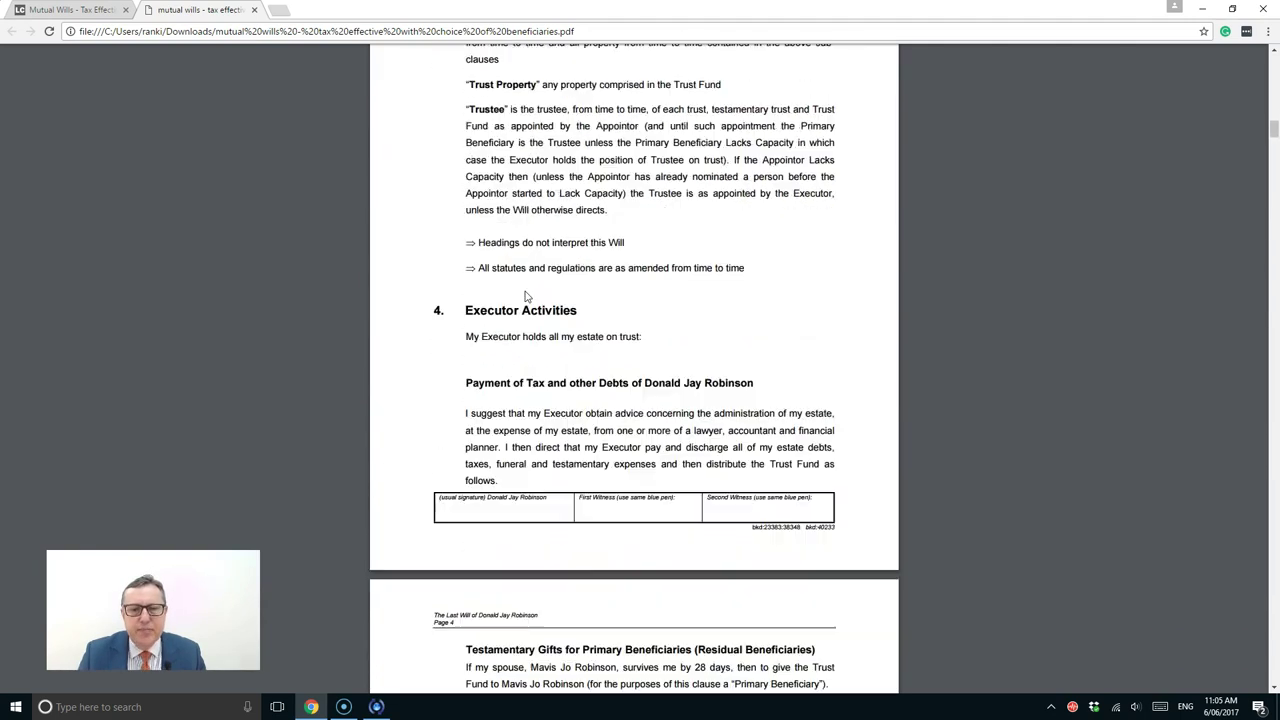
pyautogui.scroll(-1, 527, 296)
pyautogui.scroll(-1, 525, 291)
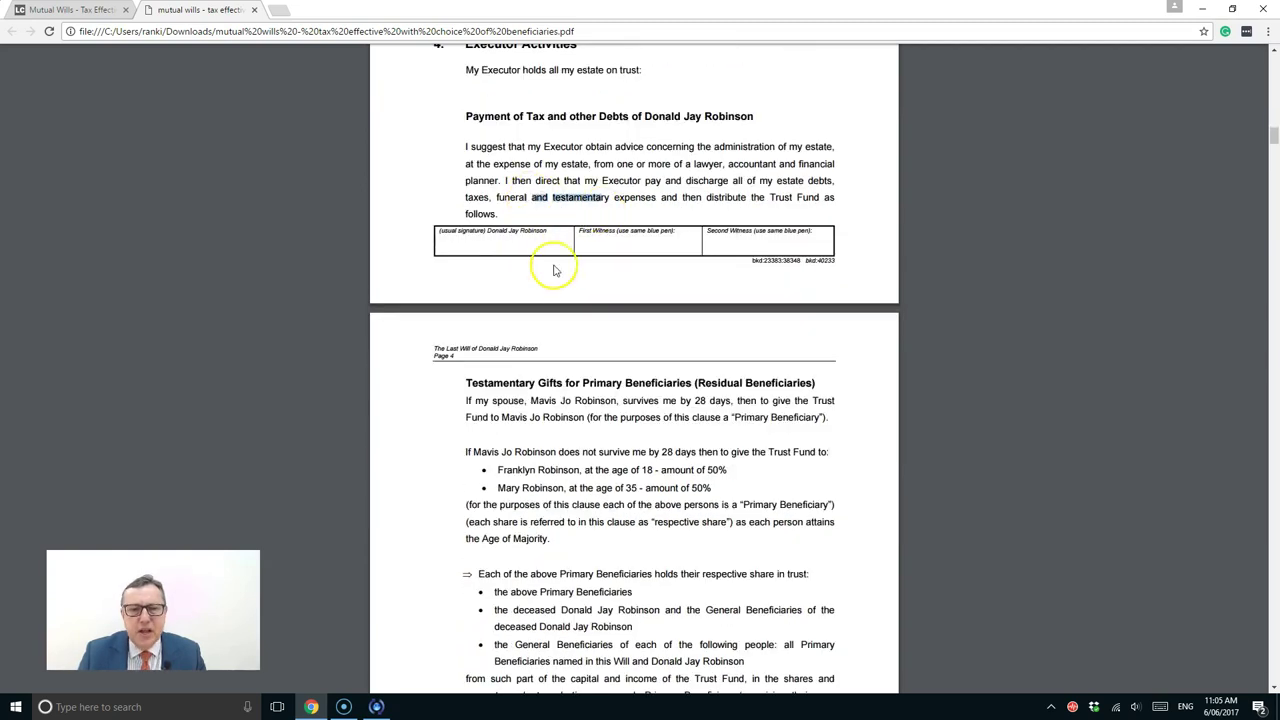
pyautogui.scroll(-1, 555, 270)
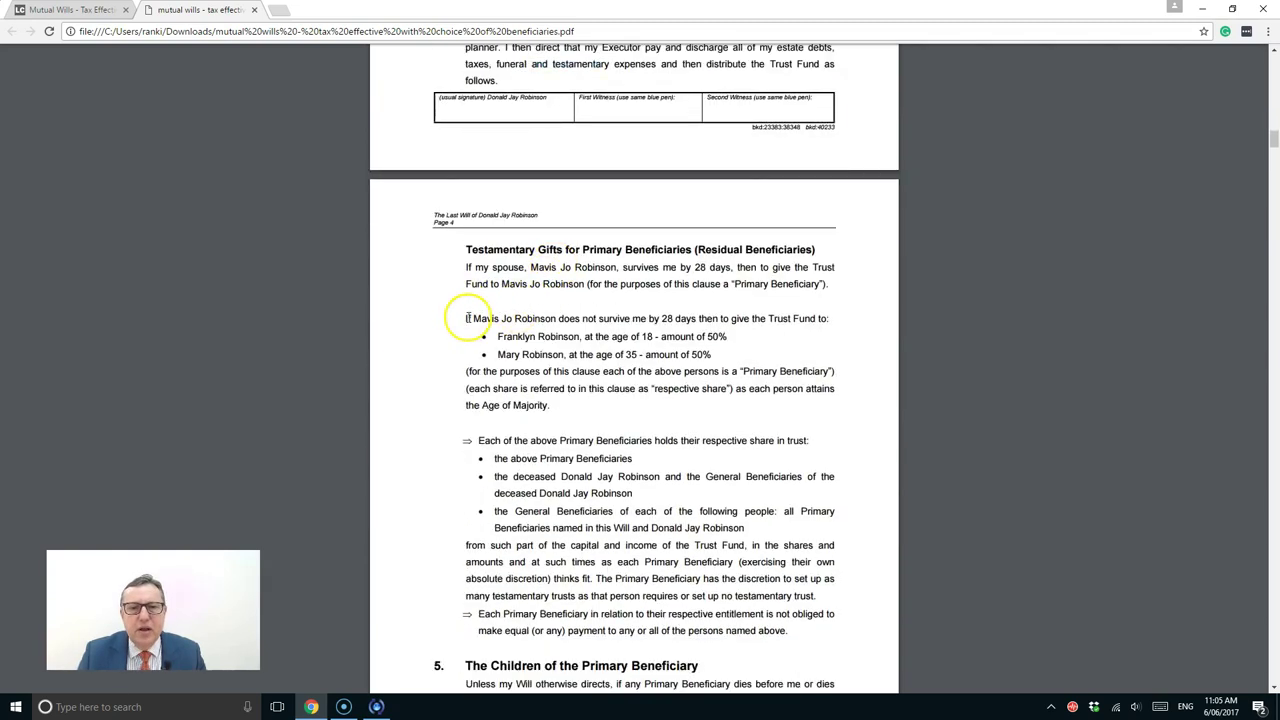
pyautogui.scroll(7, 474, 319)
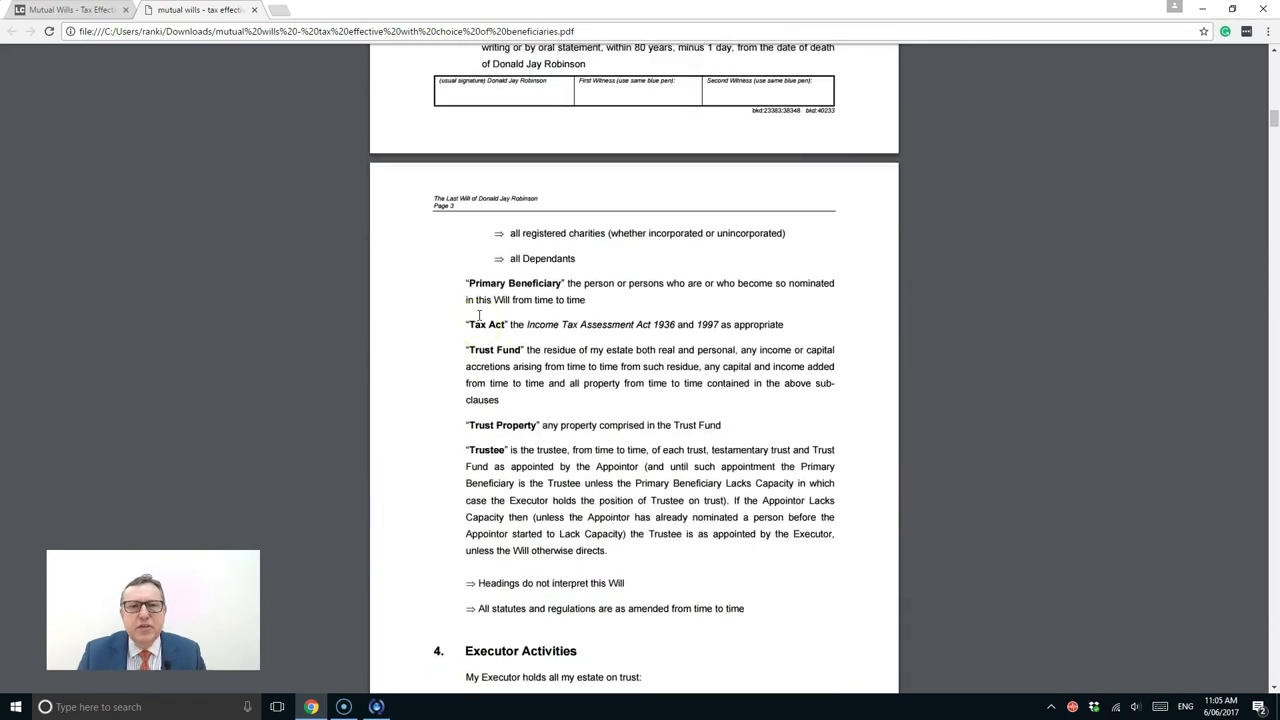
pyautogui.scroll(4, 478, 320)
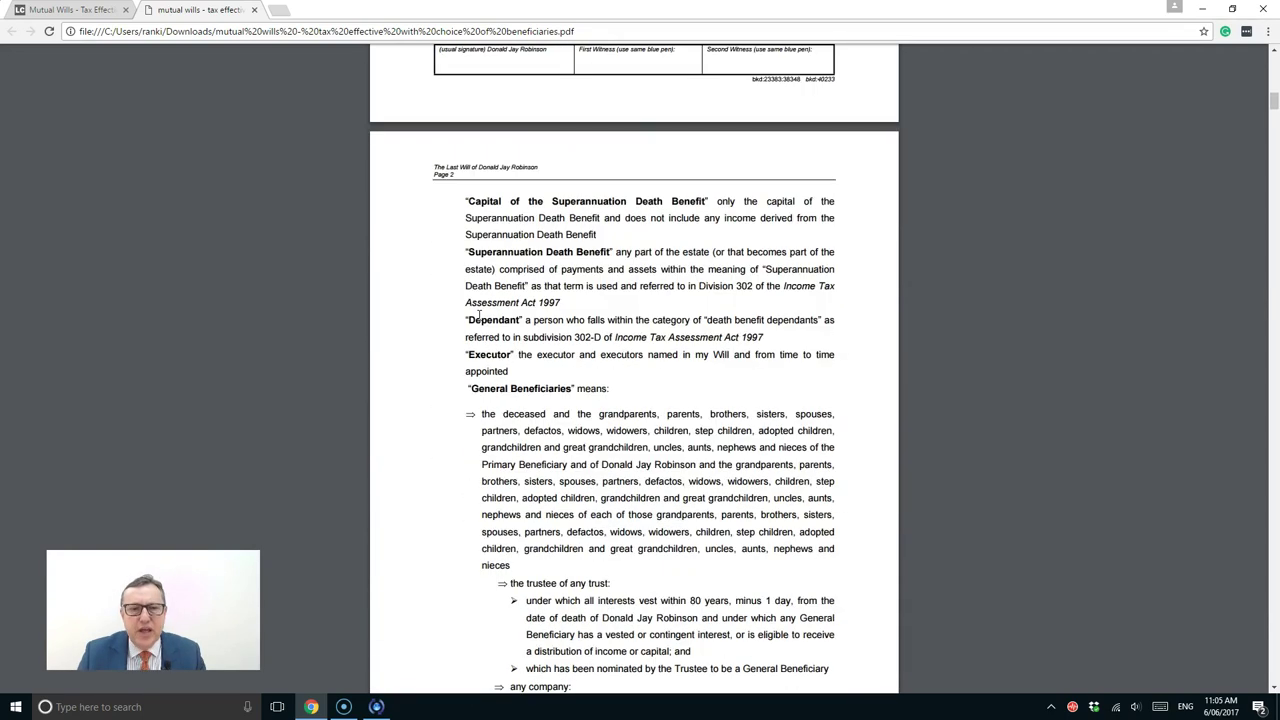
pyautogui.scroll(6, 478, 317)
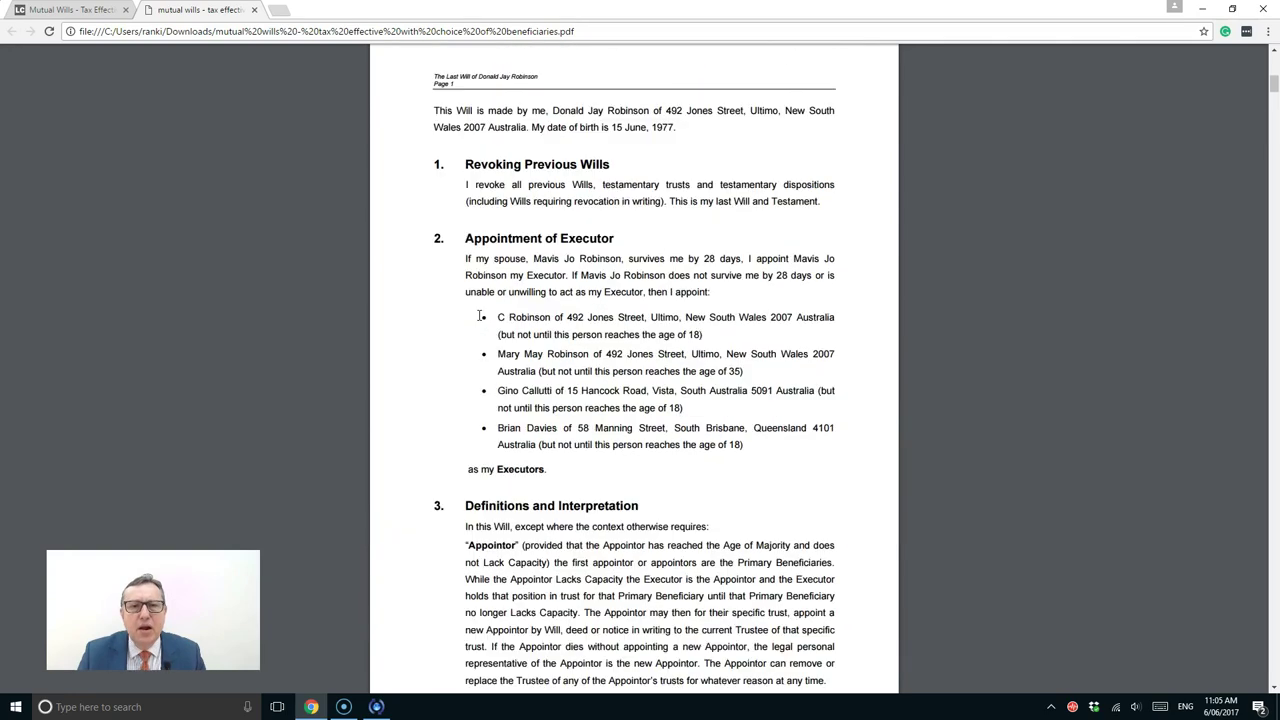
pyautogui.scroll(-6, 480, 316)
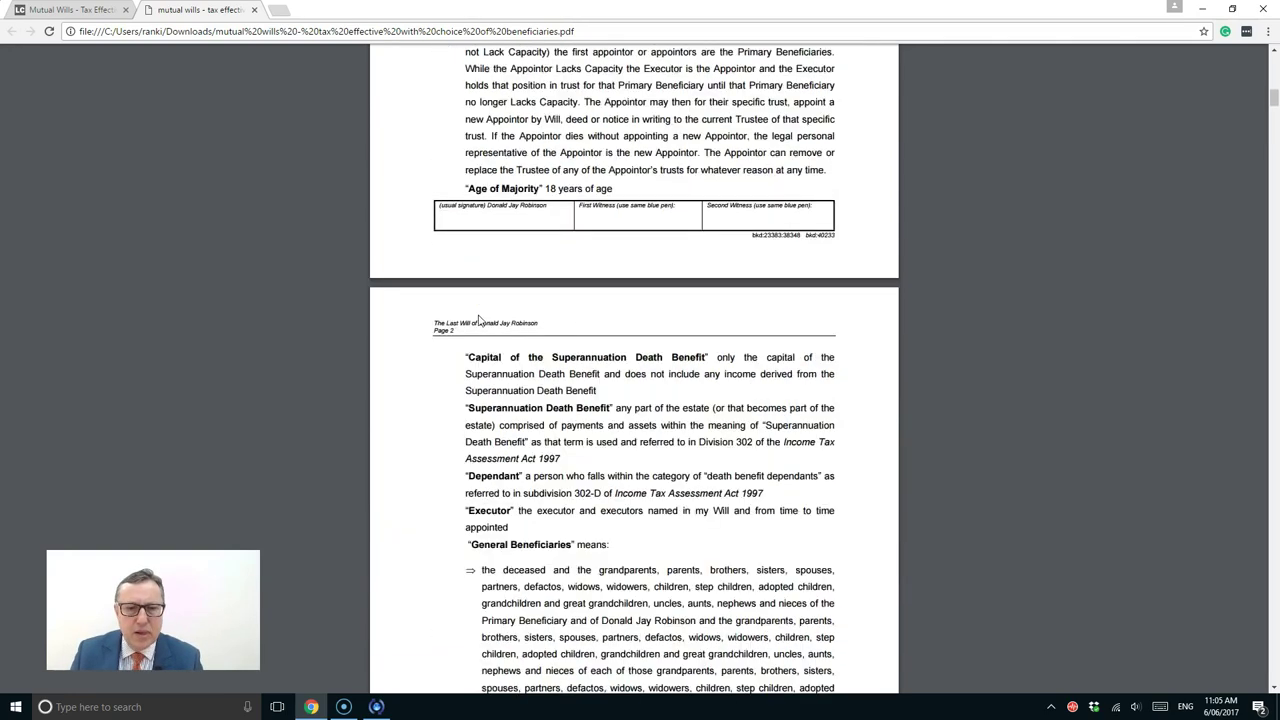
pyautogui.scroll(-9, 479, 316)
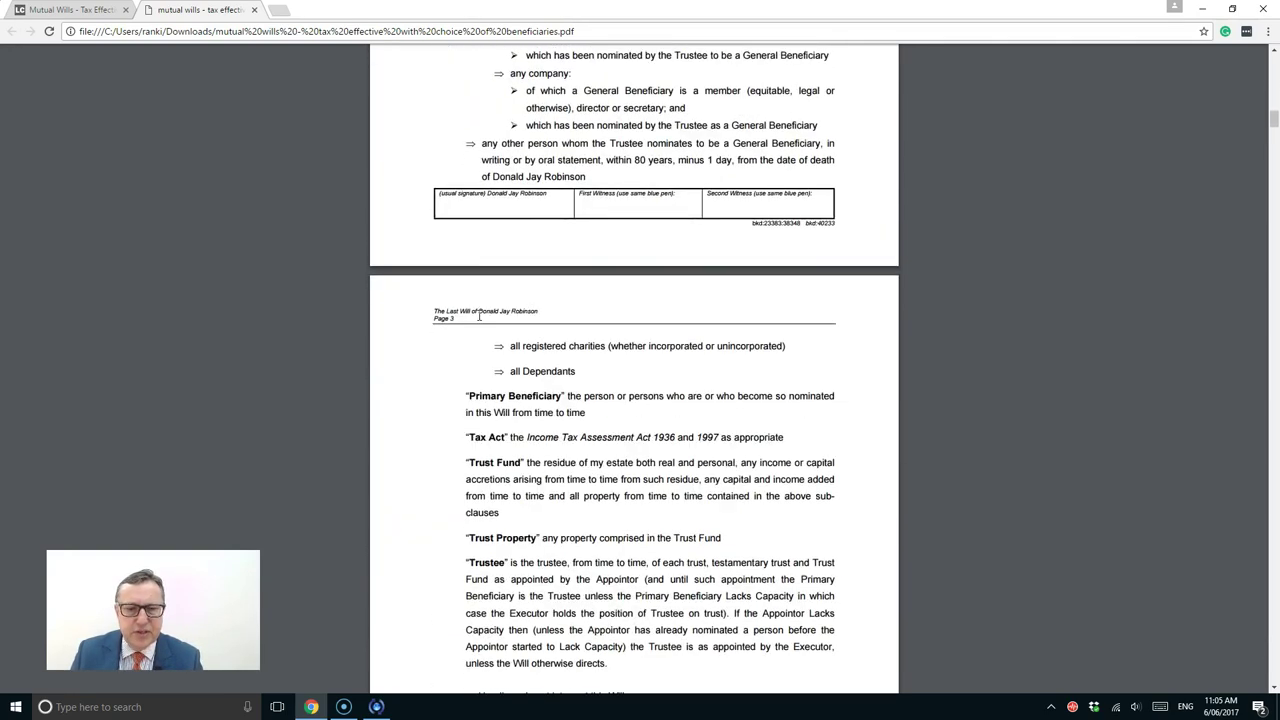
pyautogui.scroll(-2, 479, 318)
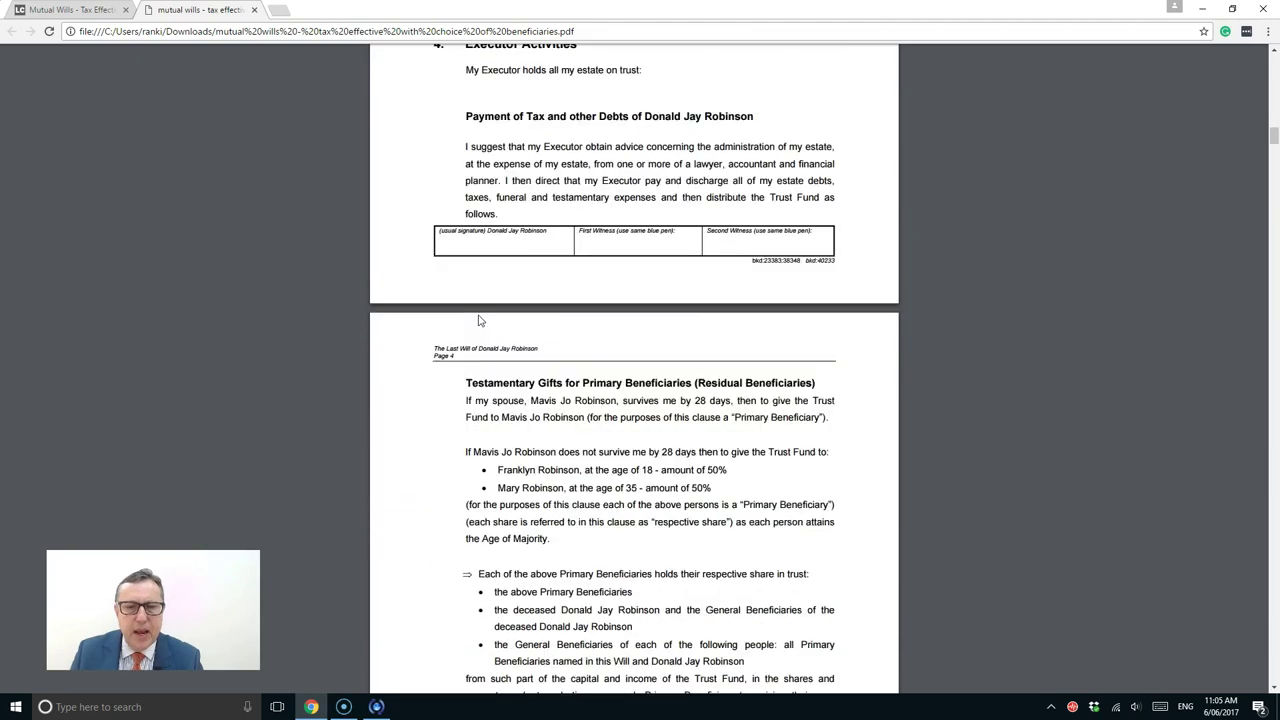
pyautogui.scroll(-1, 479, 320)
# Highlight the two residual beneficiaries, the inheritance age 35 and the section 5 children clause
pyautogui.moveTo(481, 267); pyautogui.dragTo(580, 270)
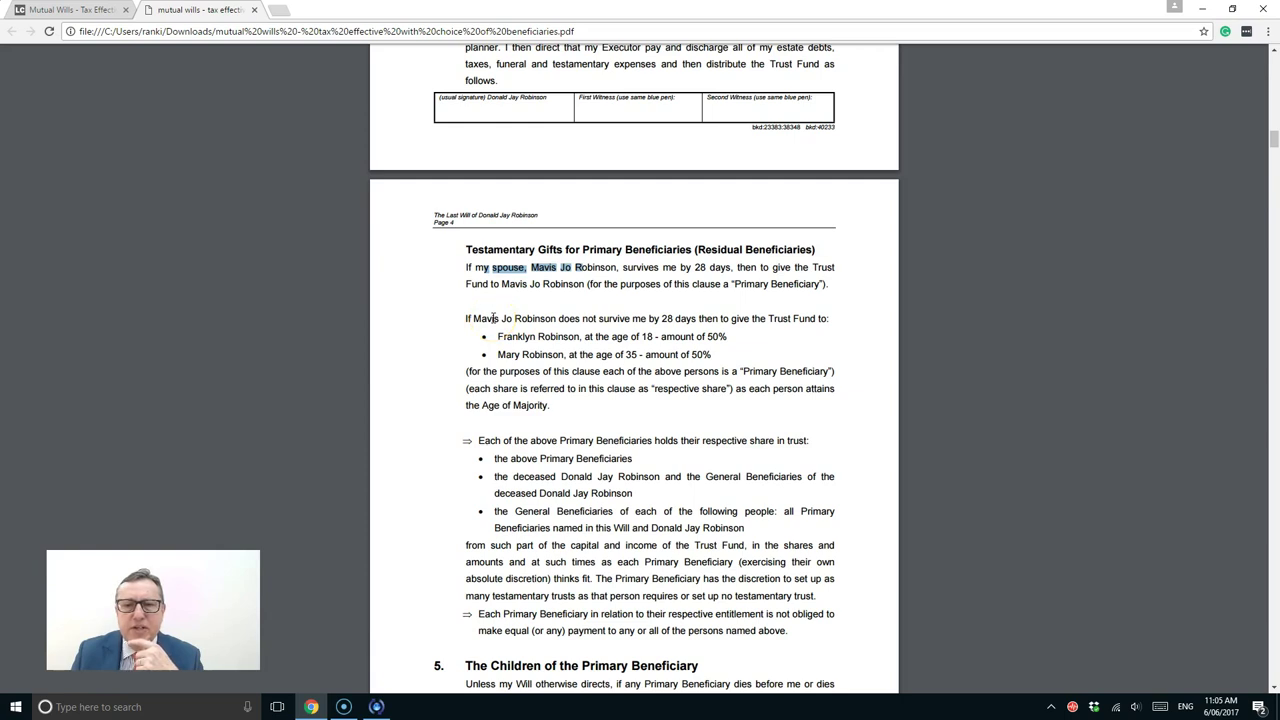
pyautogui.moveTo(497, 337); pyautogui.dragTo(580, 337)
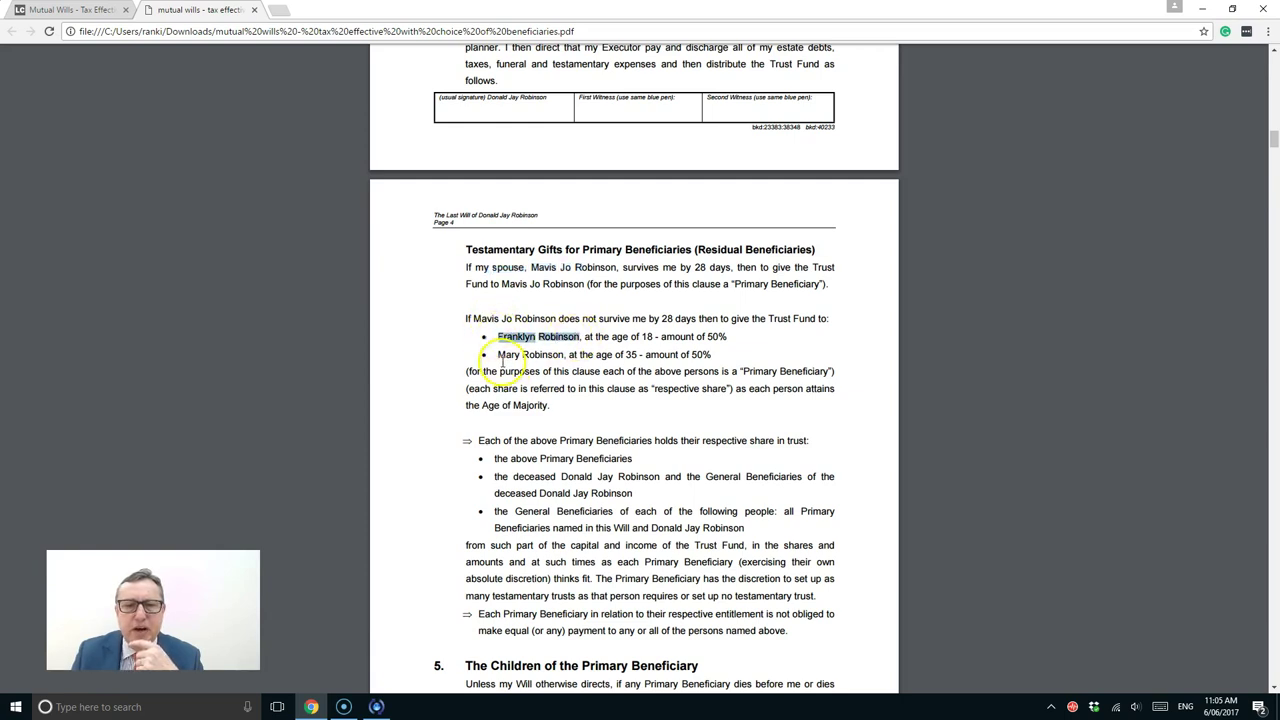
pyautogui.moveTo(499, 355); pyautogui.dragTo(615, 357)
pyautogui.doubleClick(631, 355)
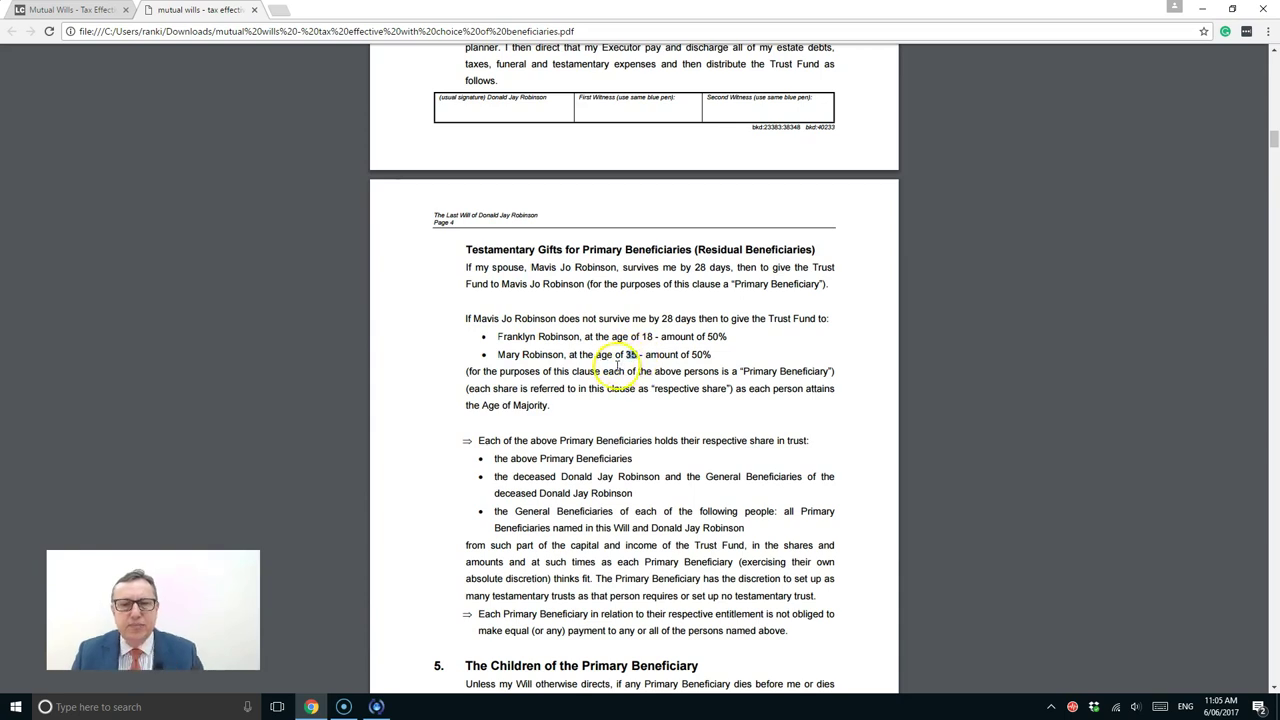
pyautogui.scroll(-4, 617, 366)
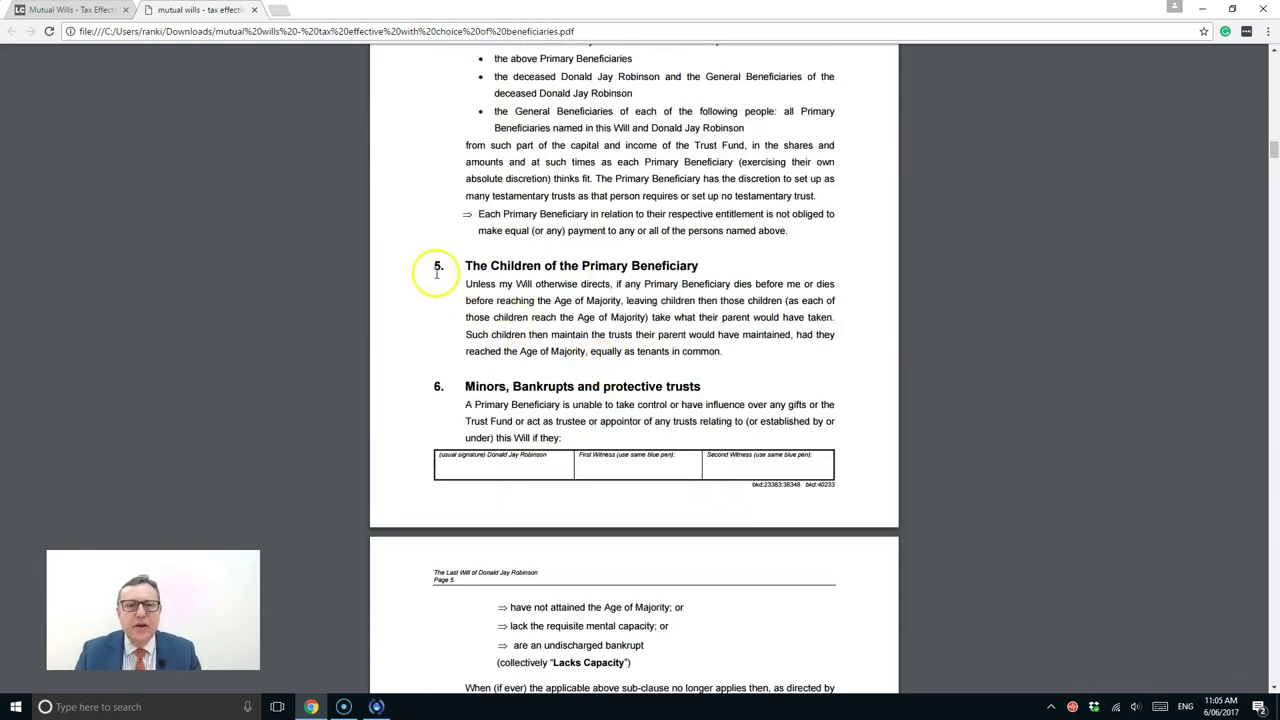
pyautogui.moveTo(458, 266); pyautogui.dragTo(727, 349)
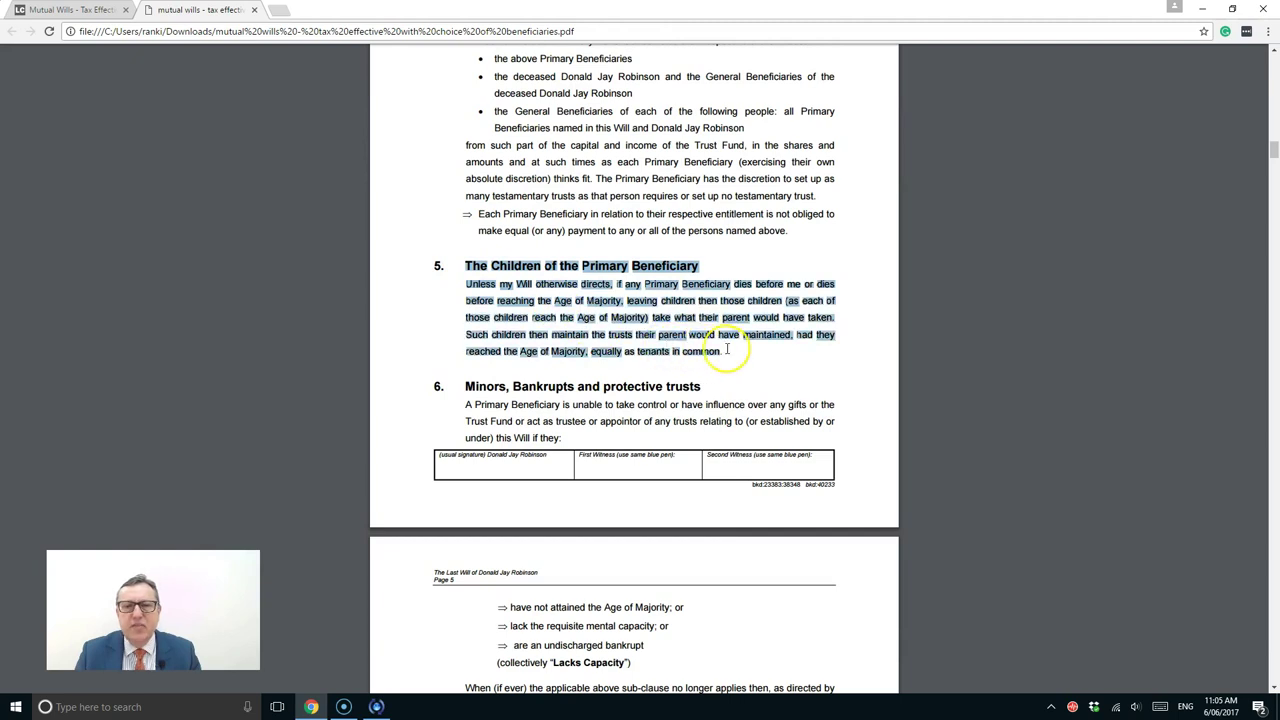
pyautogui.click(614, 286)
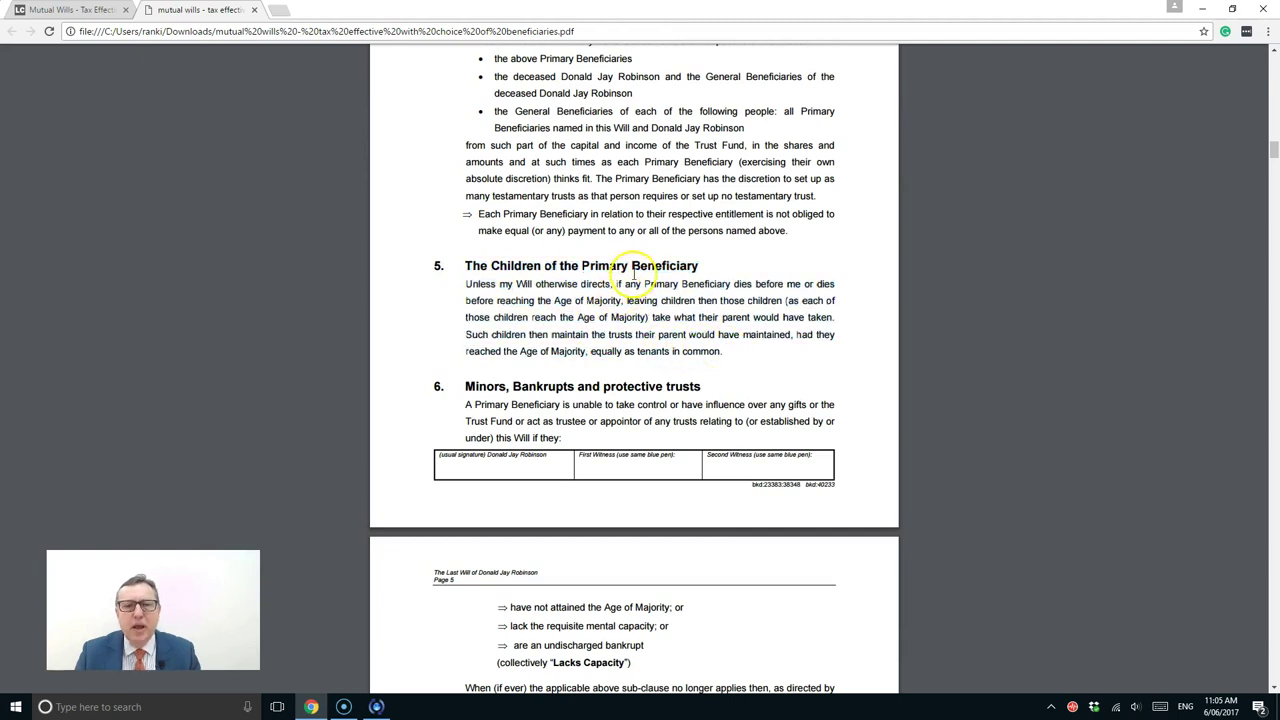
# Scroll back and highlight each primary beneficiary's name in turn, clearing each afterwards
pyautogui.scroll(2, 633, 275)
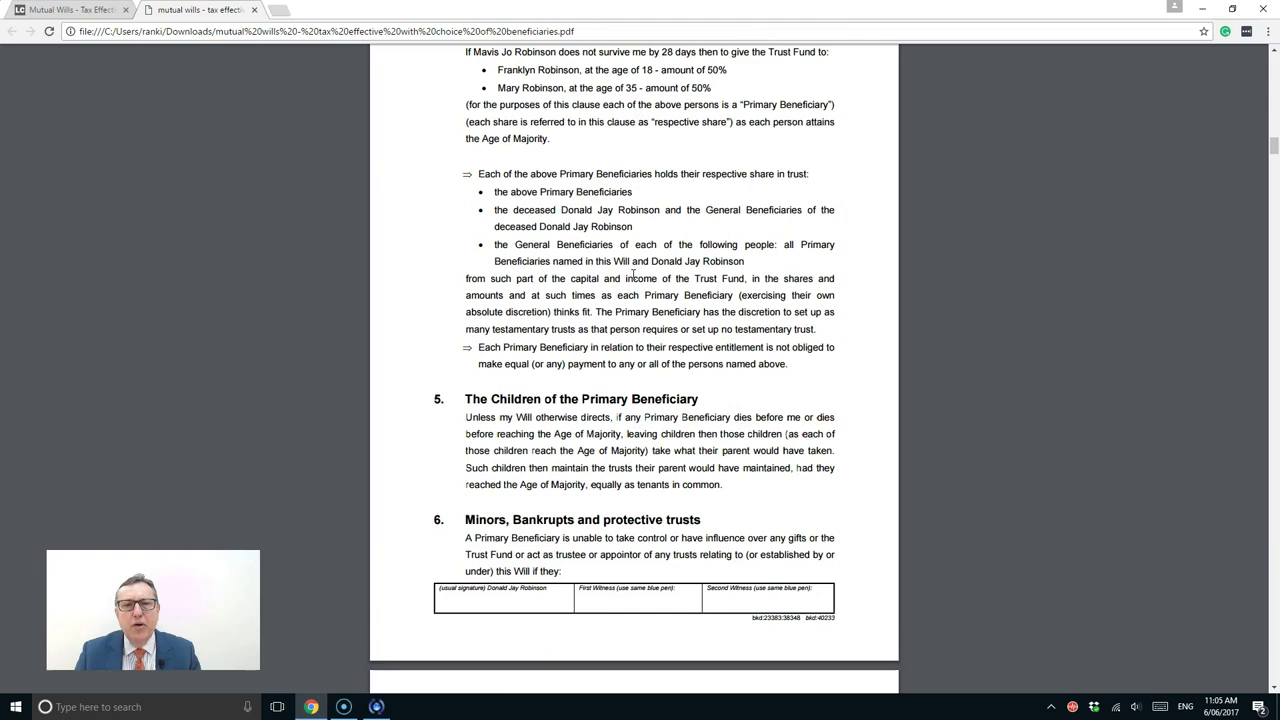
pyautogui.scroll(1, 633, 275)
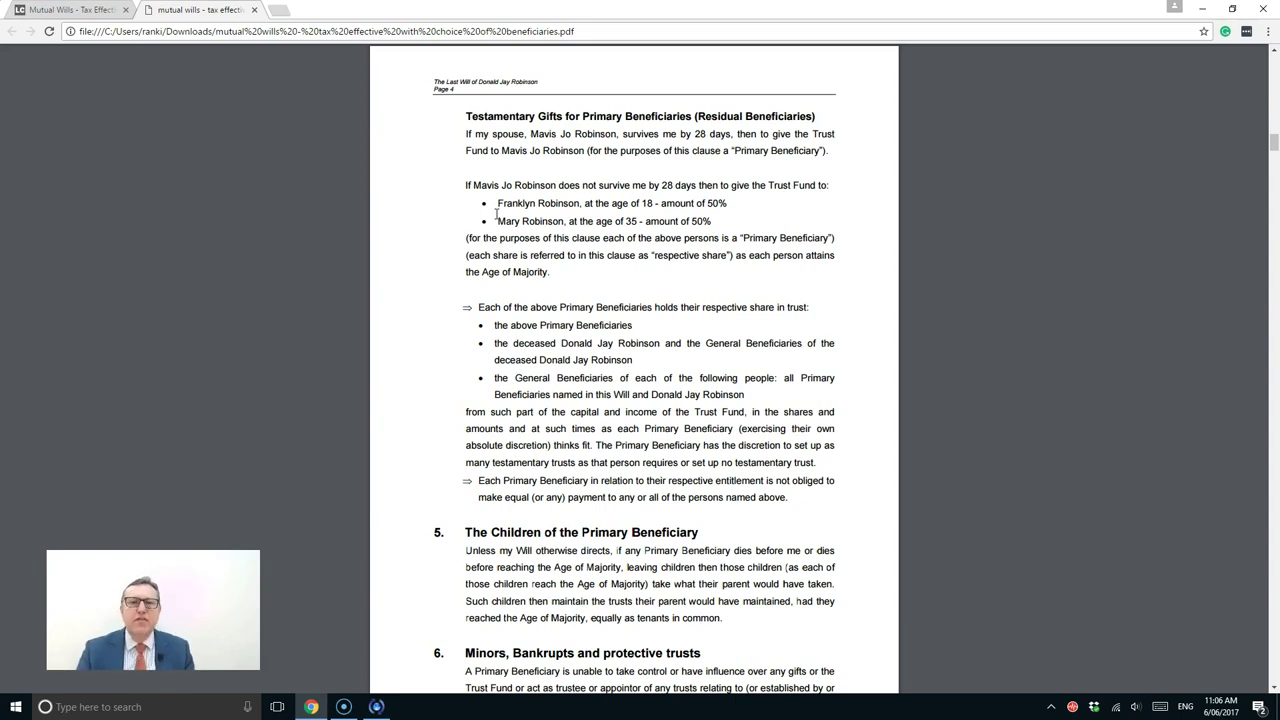
pyautogui.moveTo(497, 203); pyautogui.dragTo(578, 198)
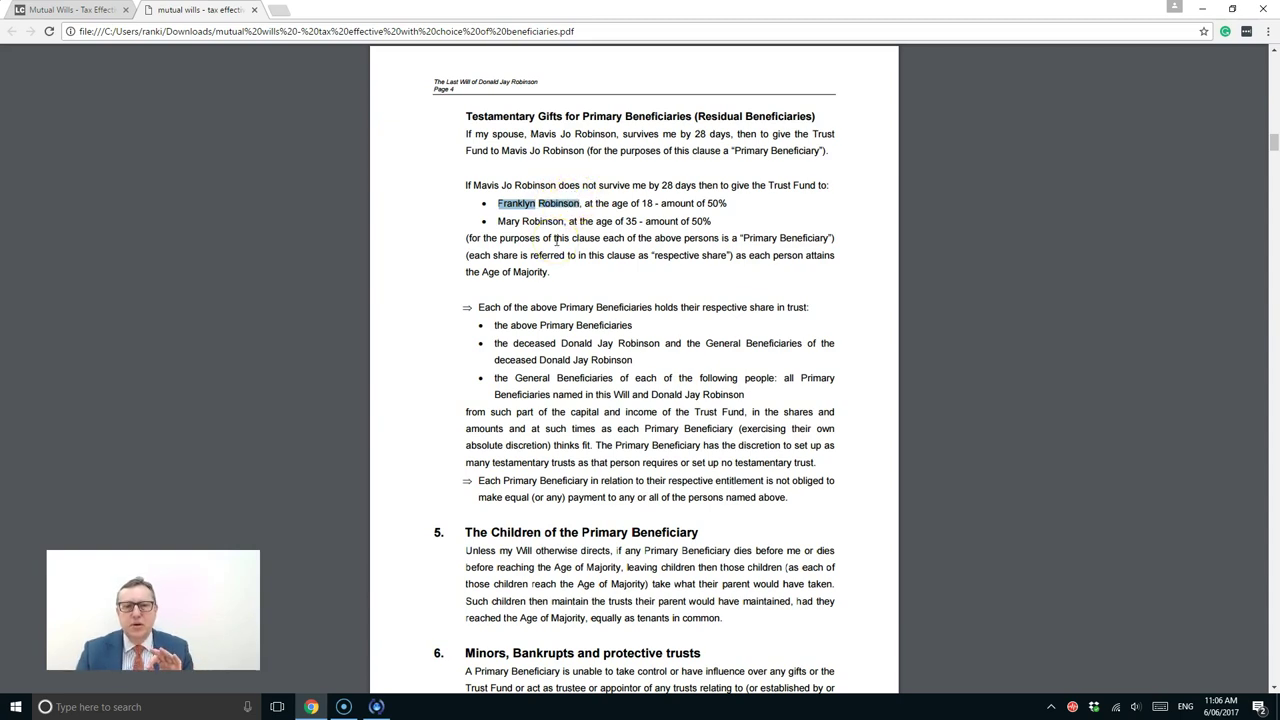
pyautogui.click(551, 240)
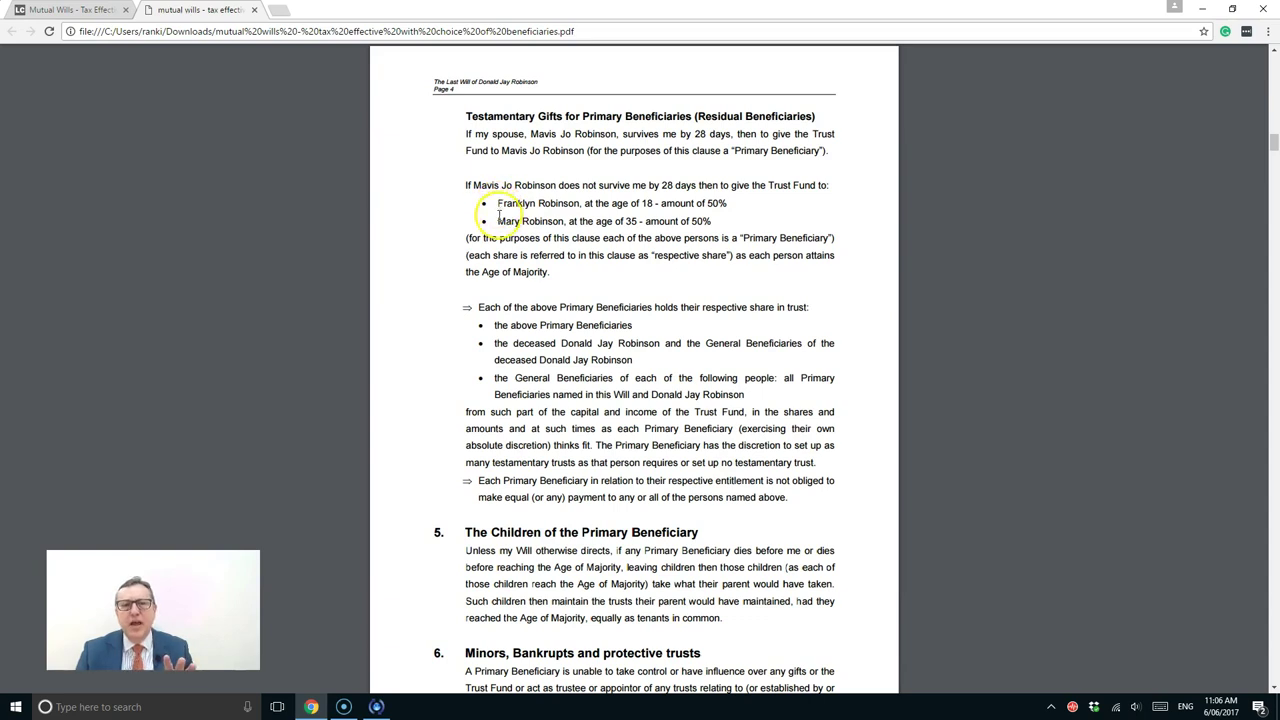
pyautogui.moveTo(497, 221); pyautogui.dragTo(560, 220)
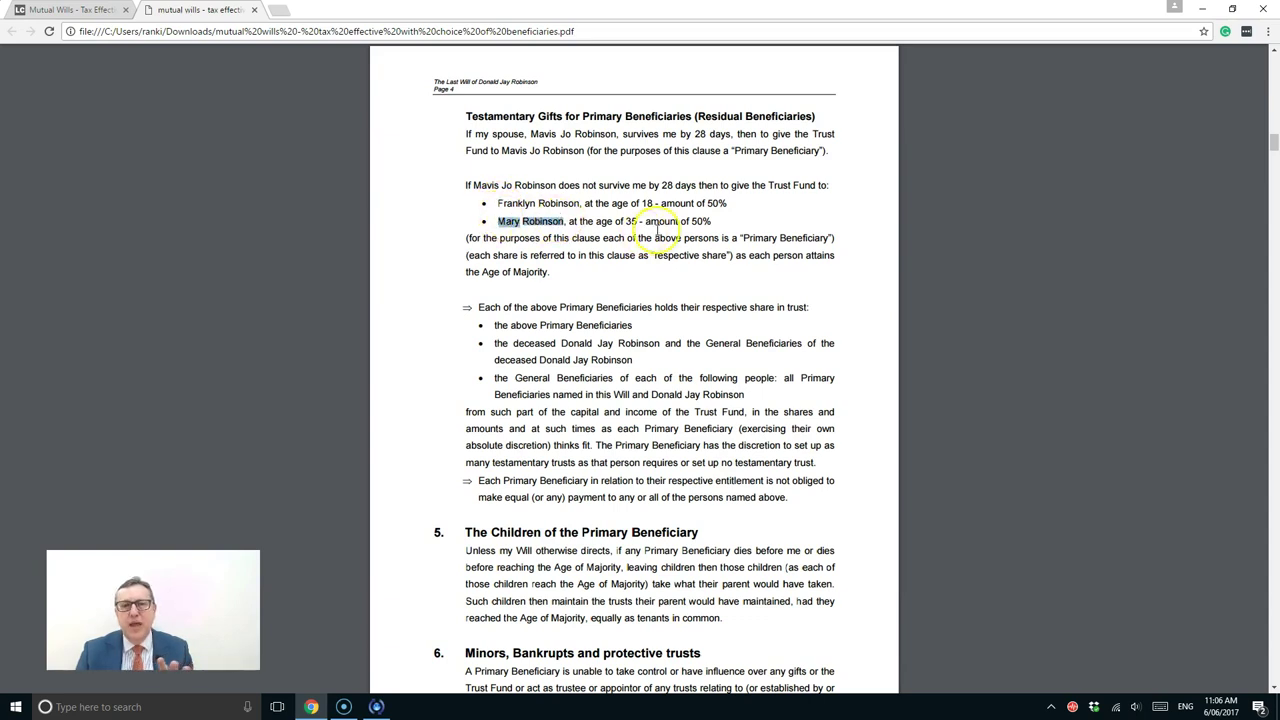
pyautogui.click(507, 225)
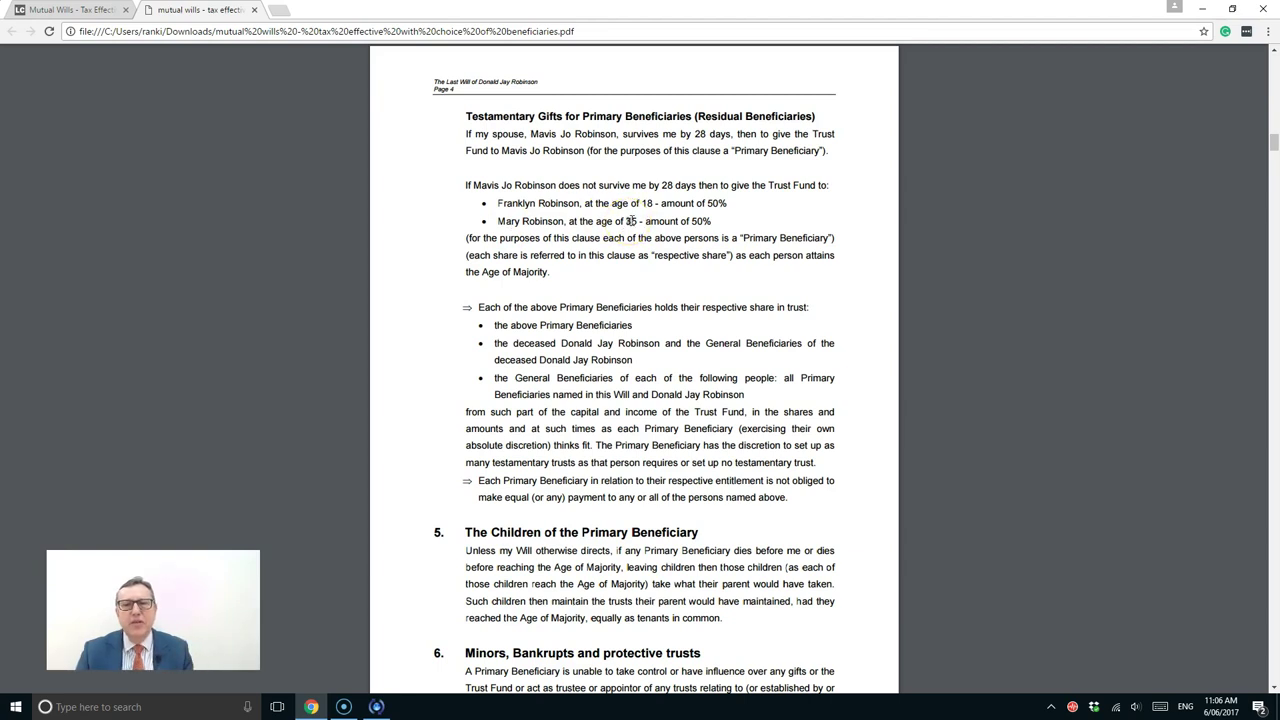
# Highlight the Minors, Bankrupts clause and the wording on education and advancement
pyautogui.scroll(-3, 545, 292)
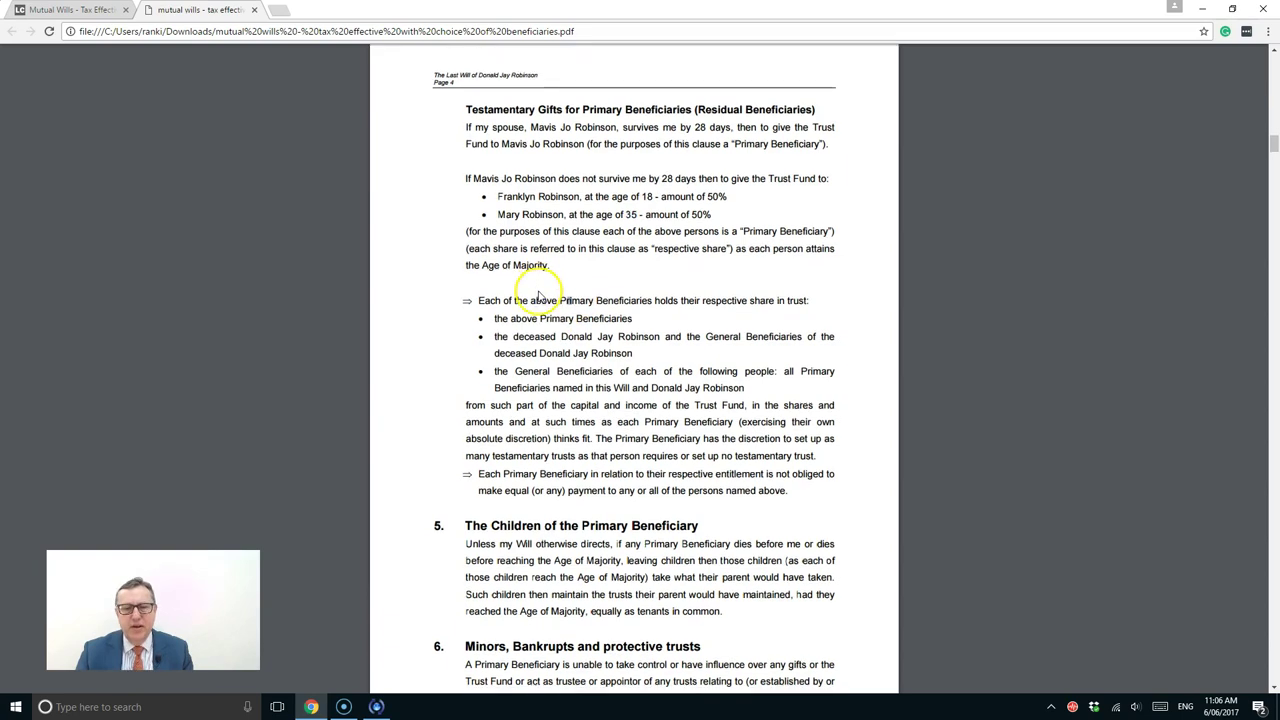
pyautogui.scroll(-2, 540, 292)
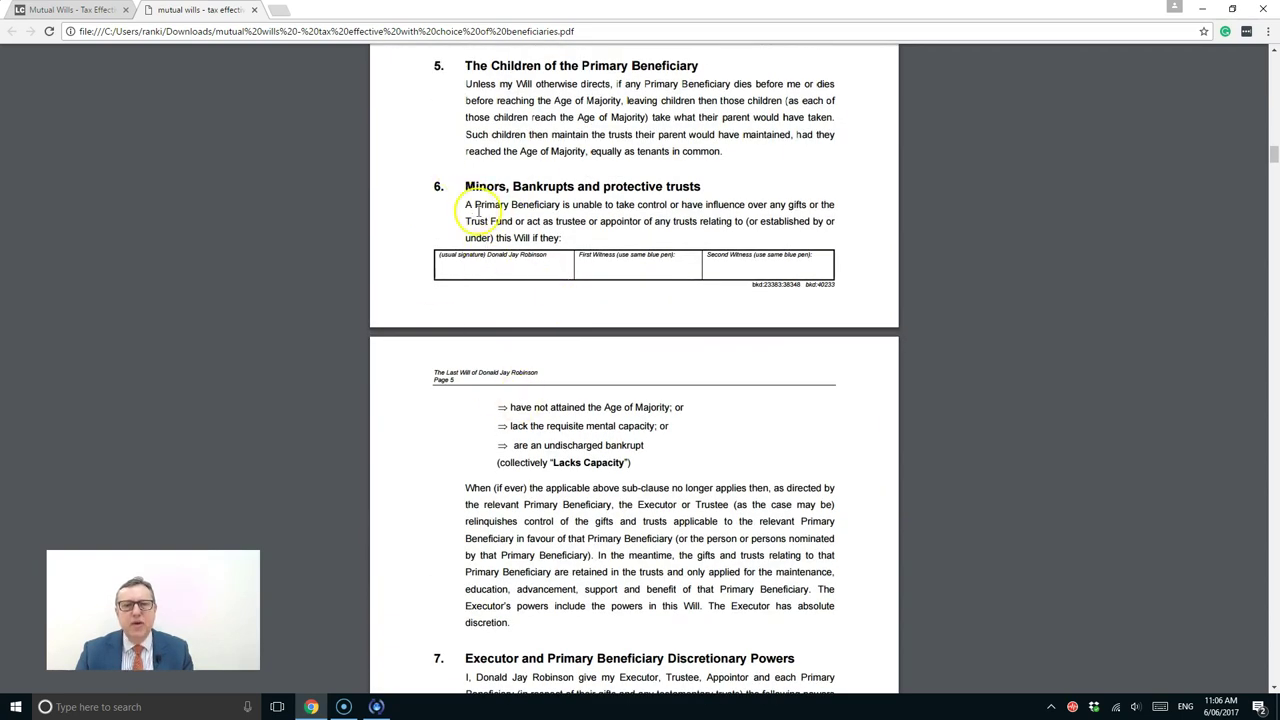
pyautogui.moveTo(524, 315); pyautogui.dragTo(563, 455)
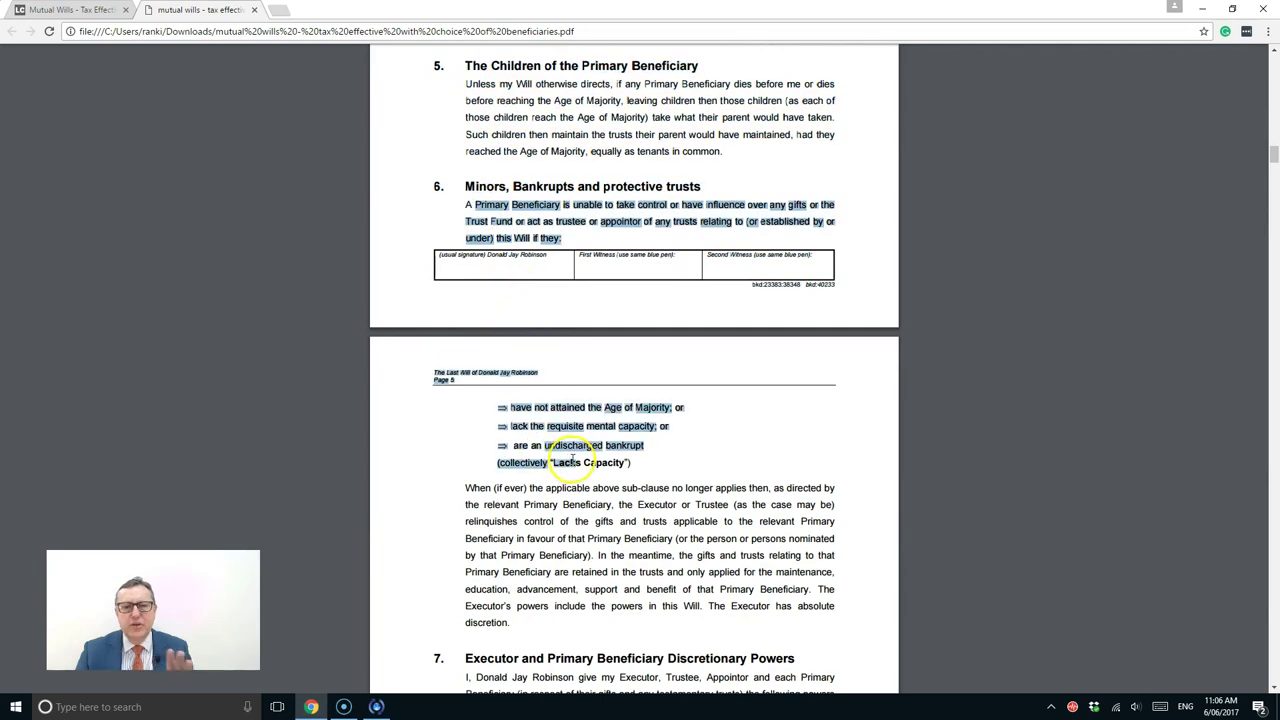
pyautogui.click(585, 447)
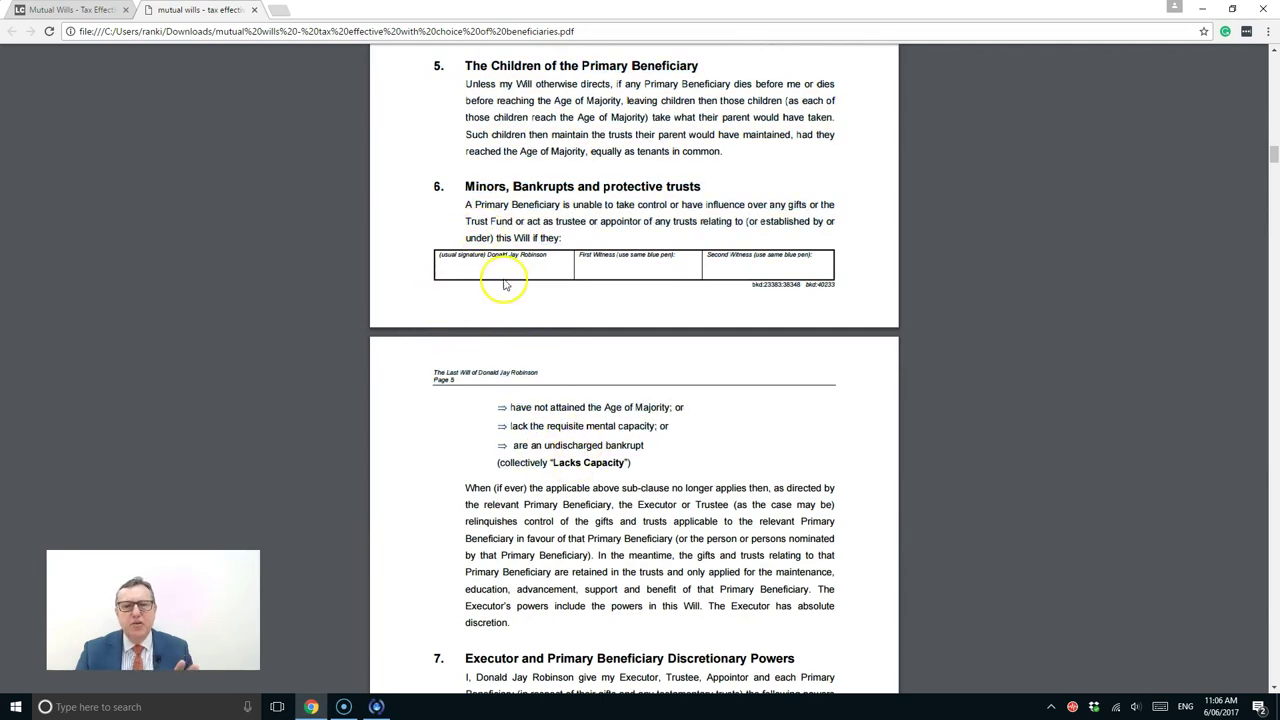
pyautogui.scroll(-2, 505, 283)
pyautogui.scroll(-1, 505, 283)
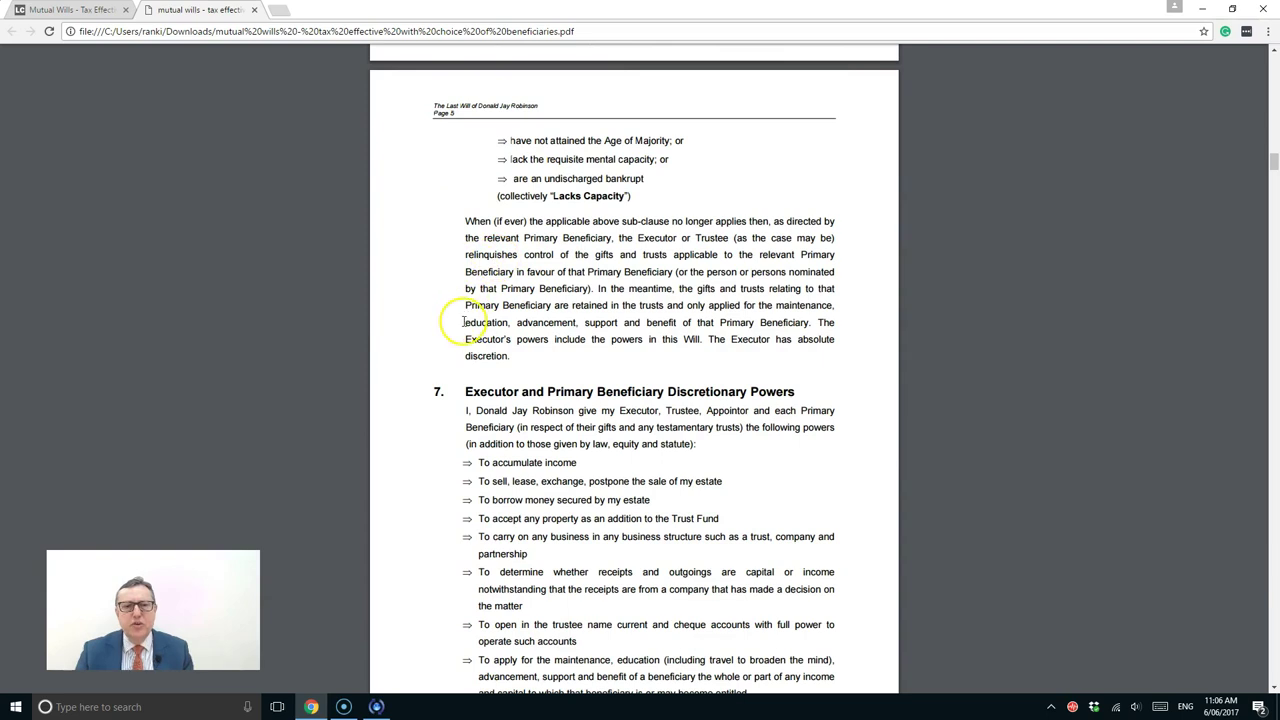
pyautogui.moveTo(463, 322); pyautogui.dragTo(738, 325)
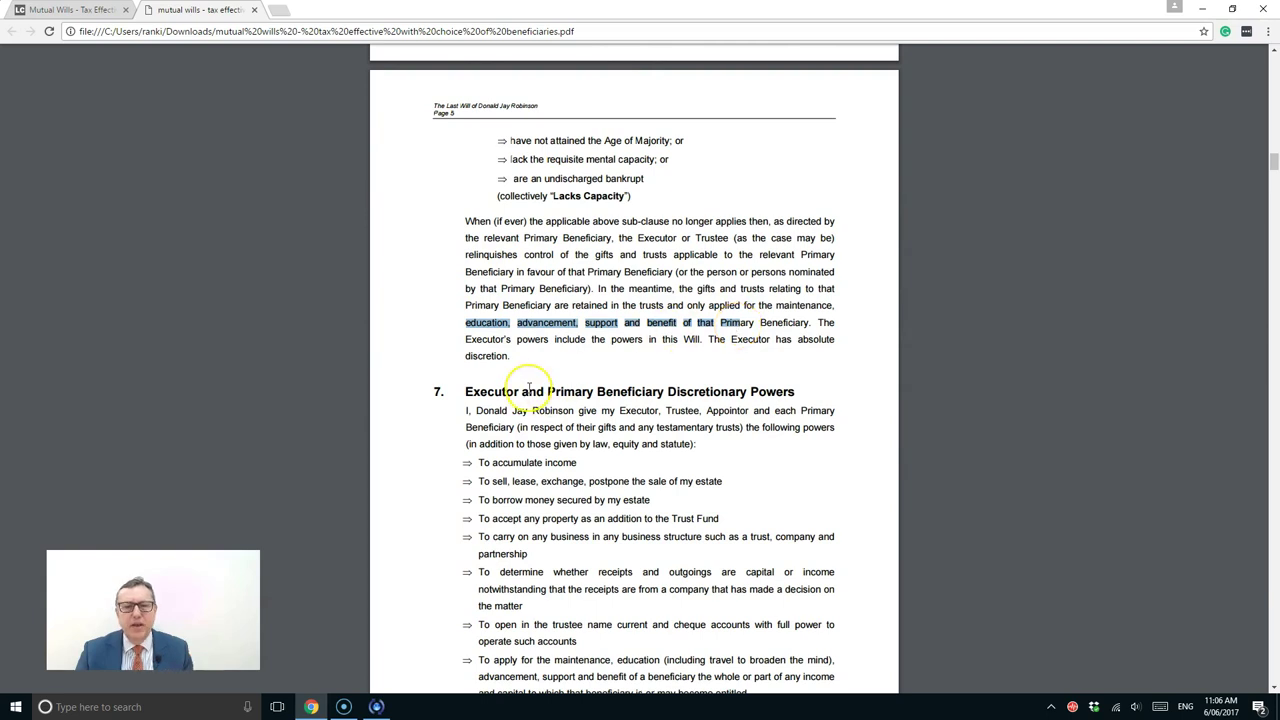
# Scroll on and highlight the Superannuation Testamentary Trust clause
pyautogui.scroll(-2, 529, 408)
pyautogui.scroll(-3, 529, 388)
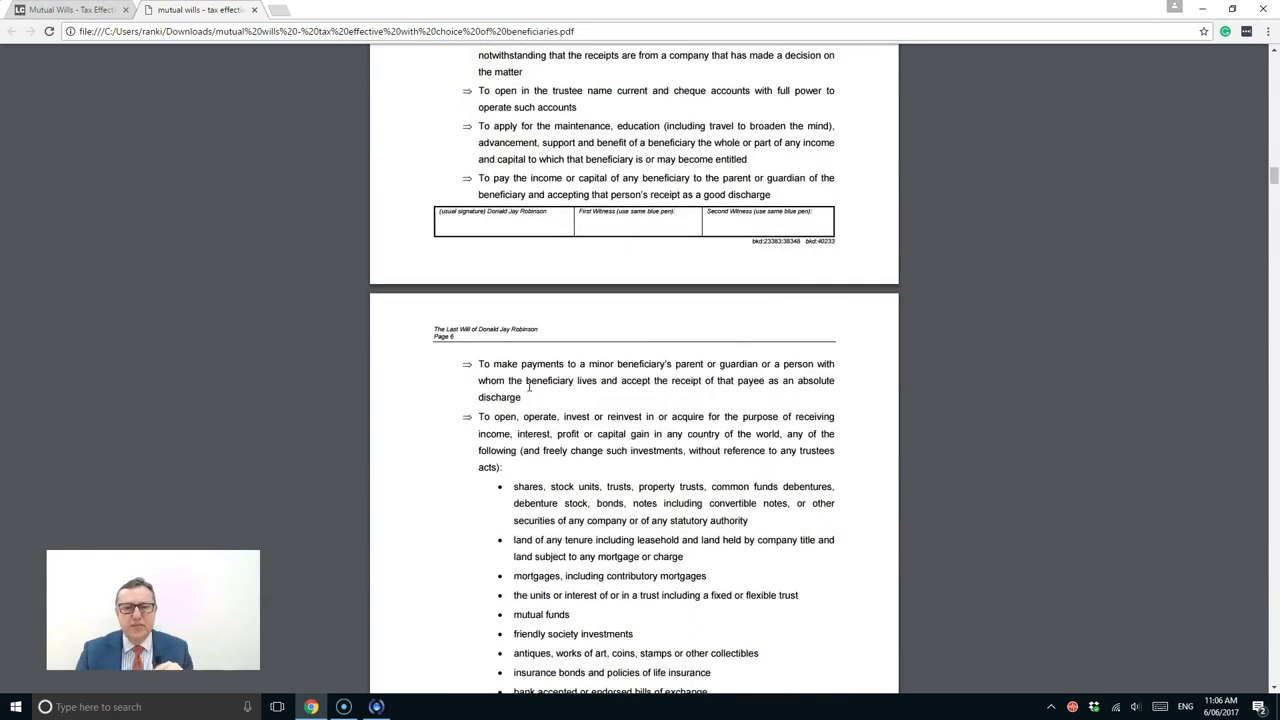
pyautogui.scroll(-2, 529, 388)
pyautogui.scroll(-11, 528, 385)
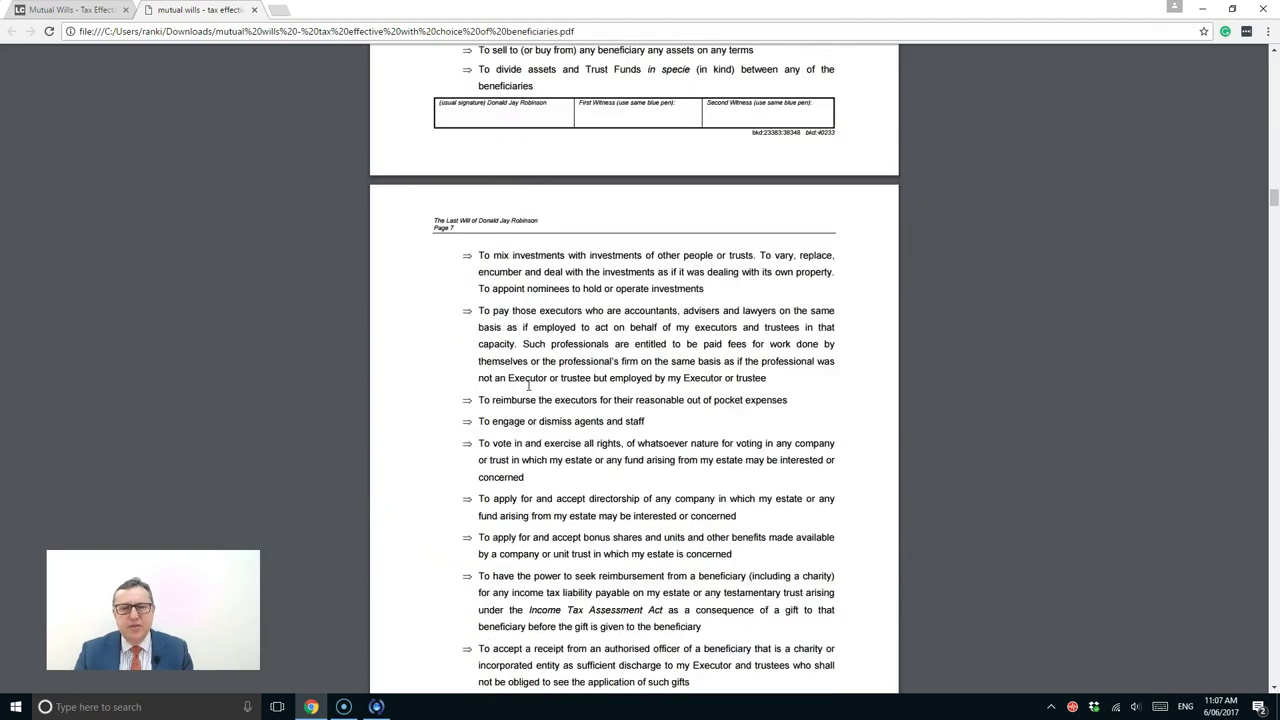
pyautogui.scroll(-10, 527, 385)
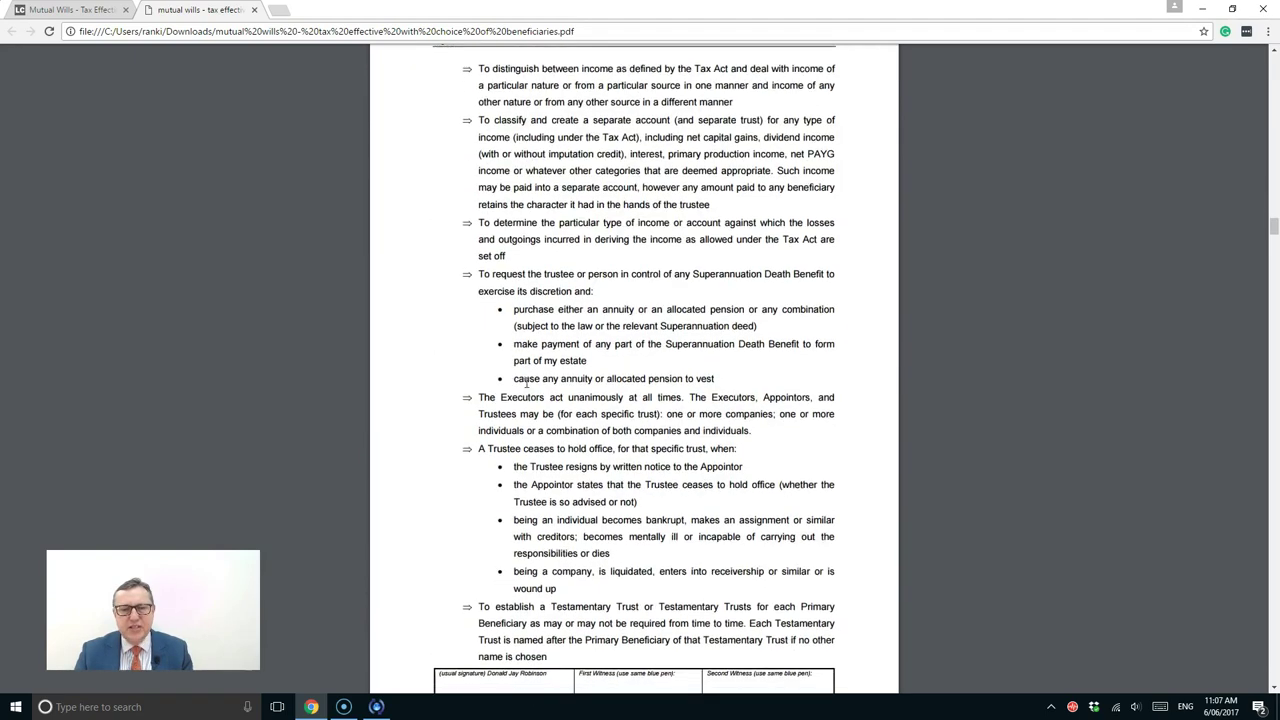
pyautogui.scroll(-4, 527, 386)
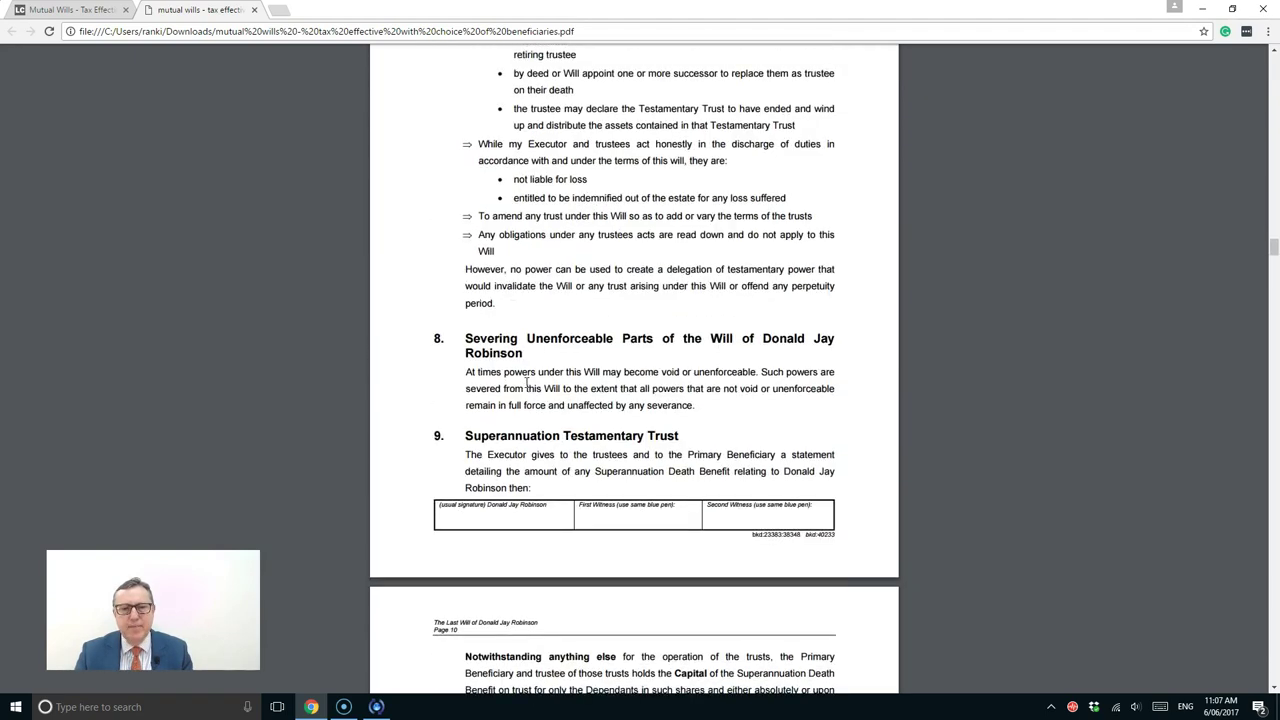
pyautogui.scroll(-4, 526, 383)
pyautogui.scroll(2, 527, 383)
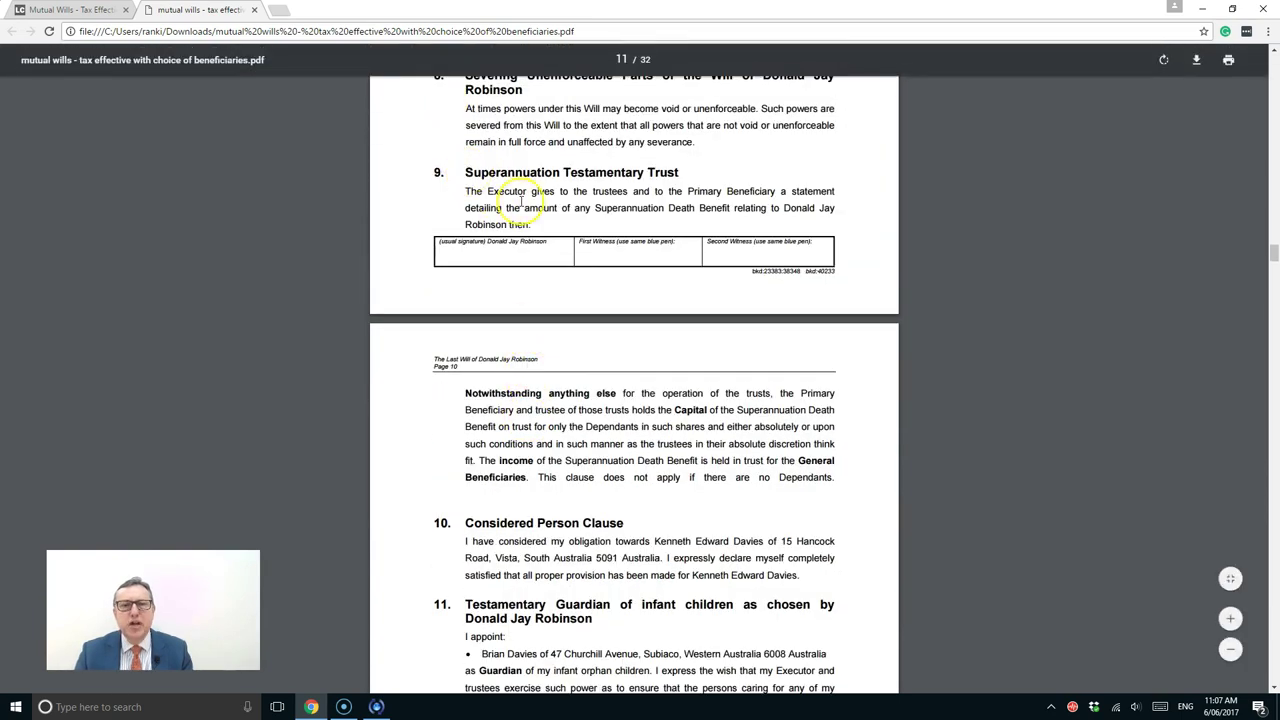
pyautogui.moveTo(464, 172); pyautogui.dragTo(858, 507)
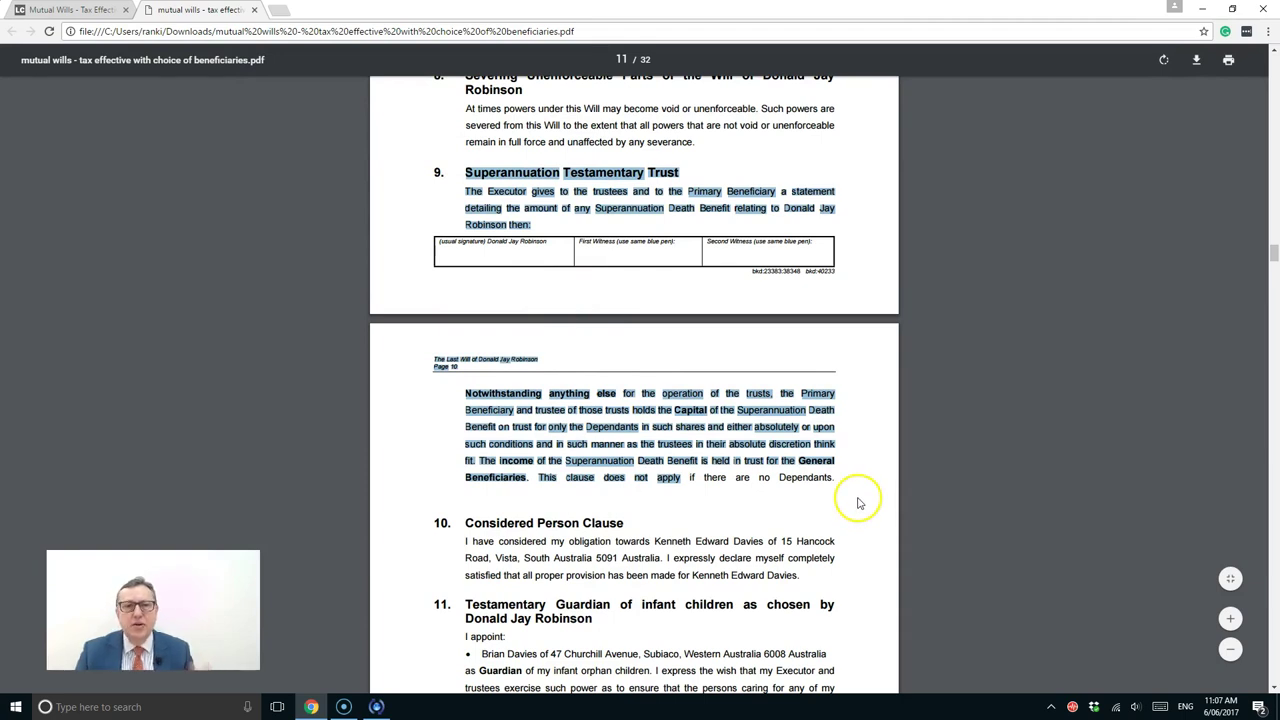
pyautogui.click(491, 540)
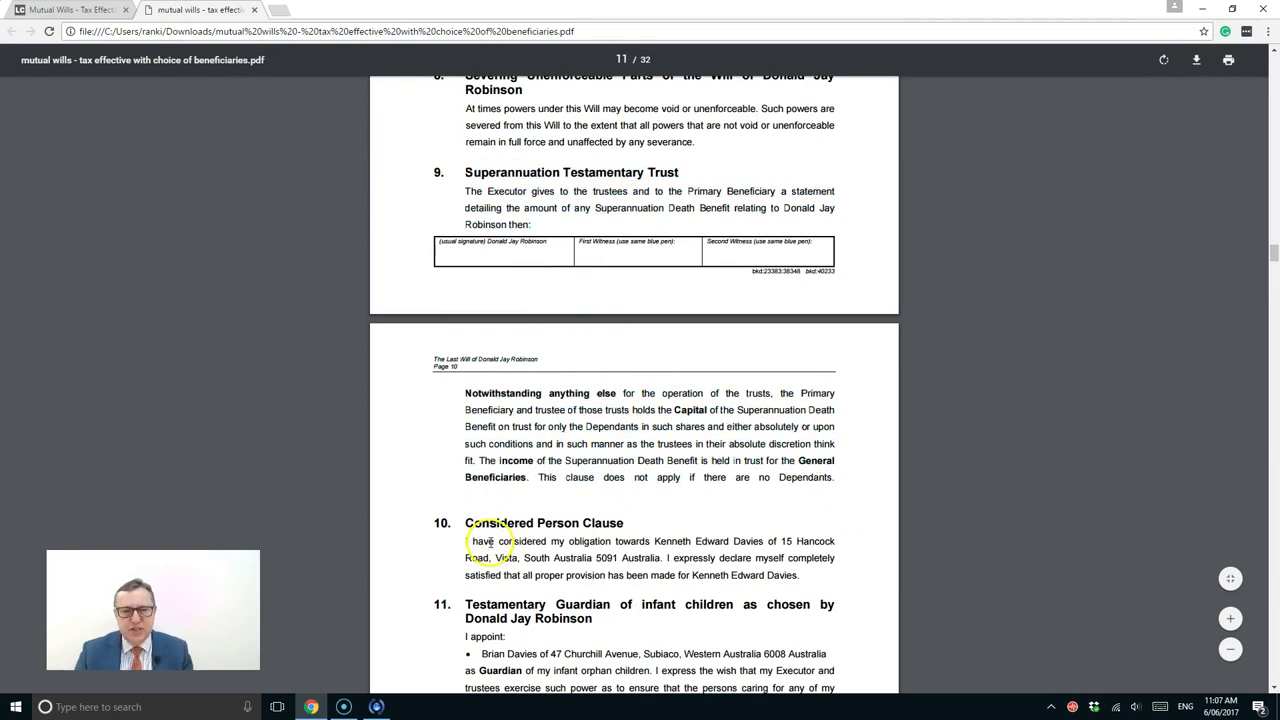
# Scroll down to the second will's title page on page 13
pyautogui.scroll(-1, 491, 541)
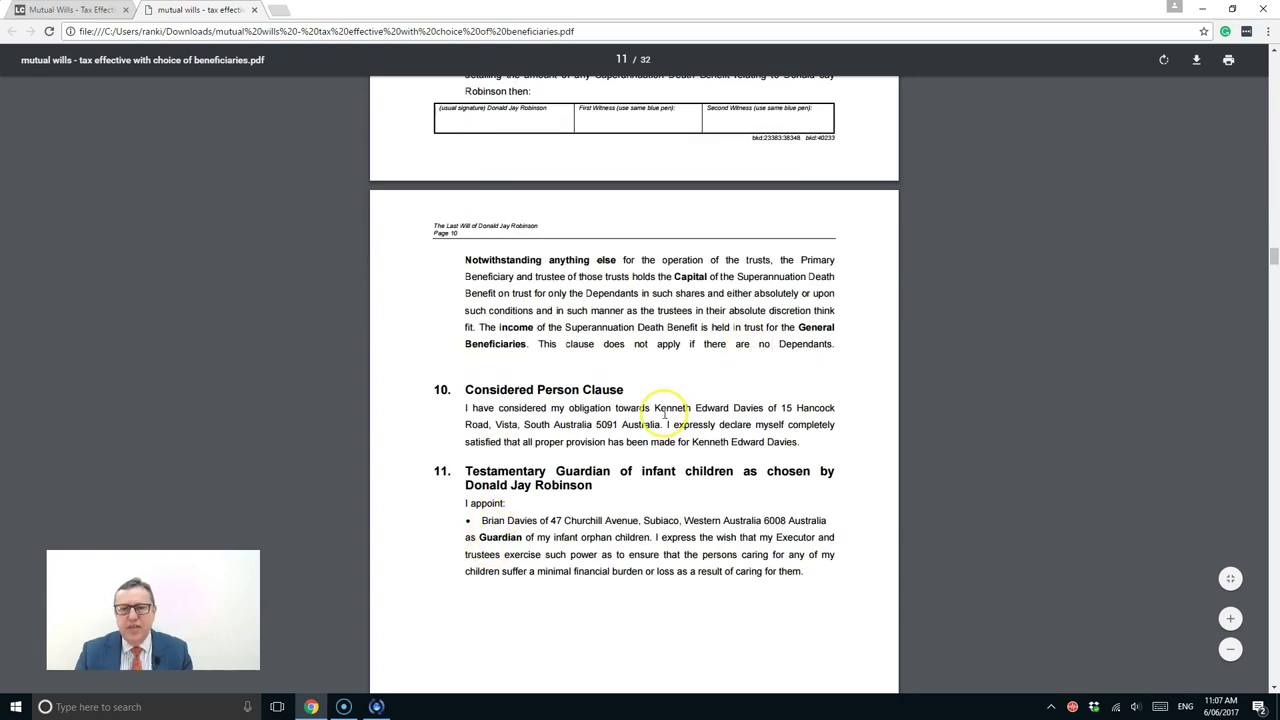
pyautogui.scroll(-2, 617, 432)
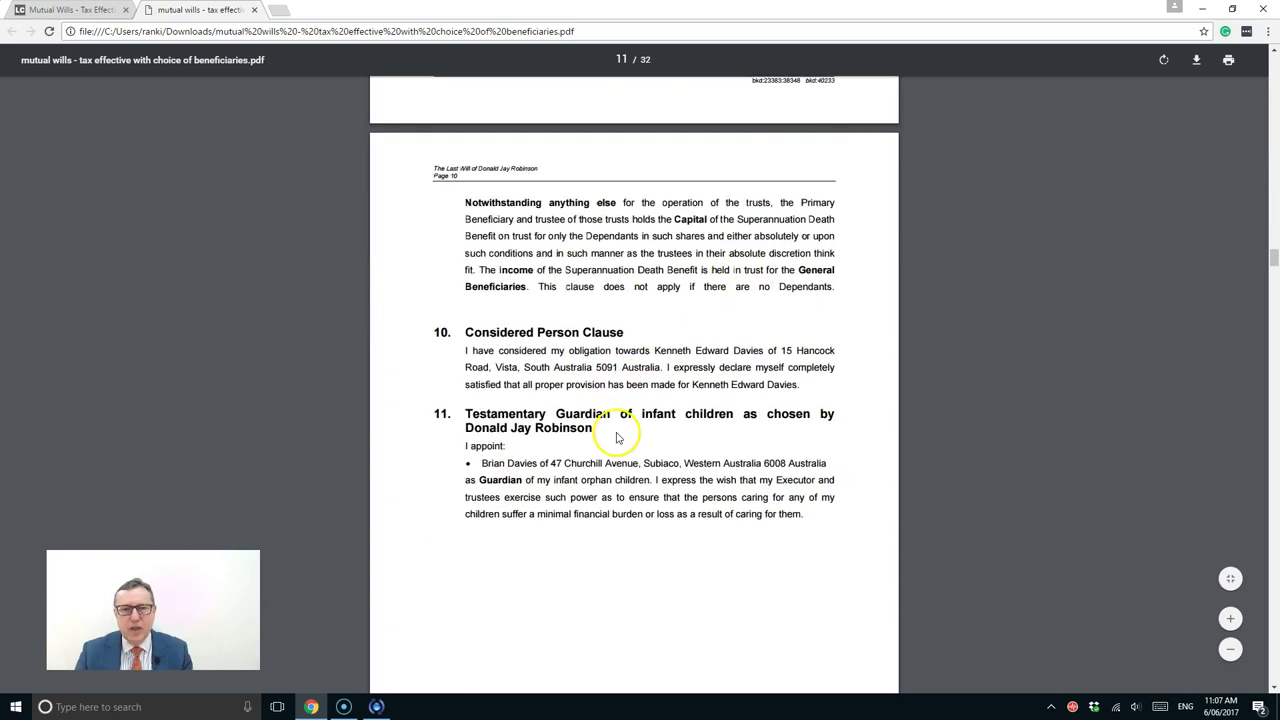
pyautogui.scroll(-5, 543, 362)
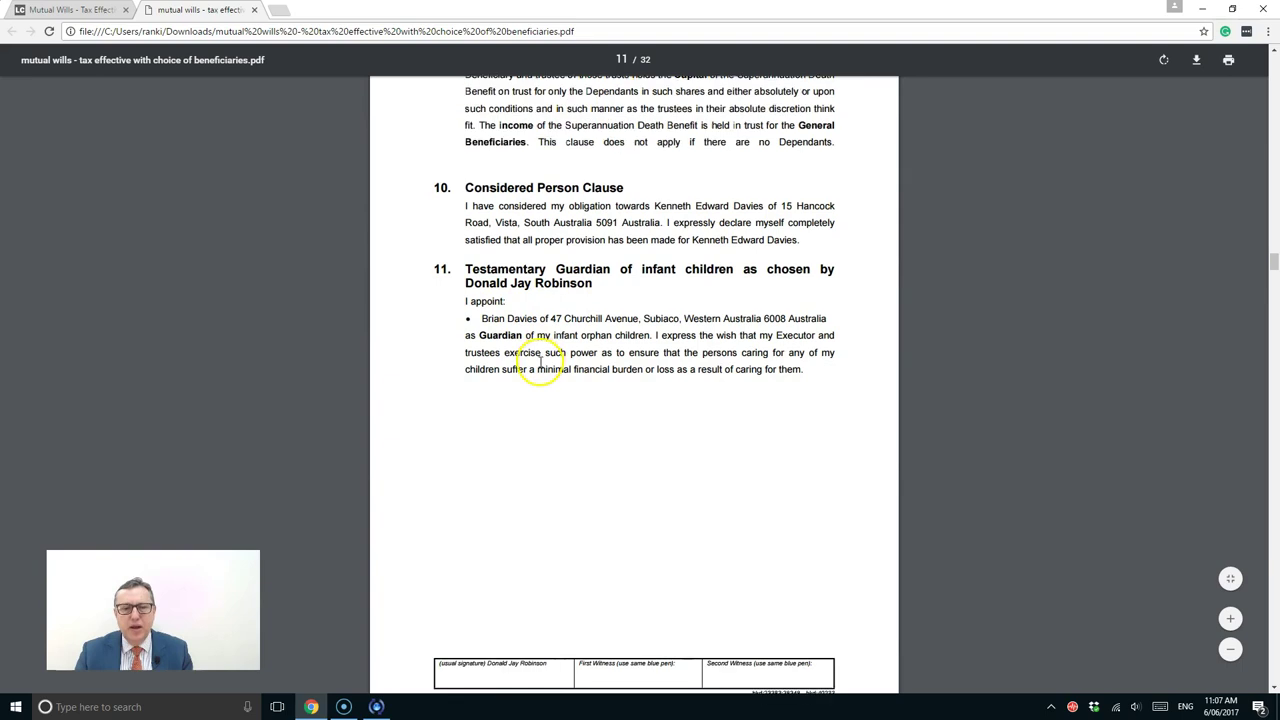
pyautogui.scroll(-8, 540, 362)
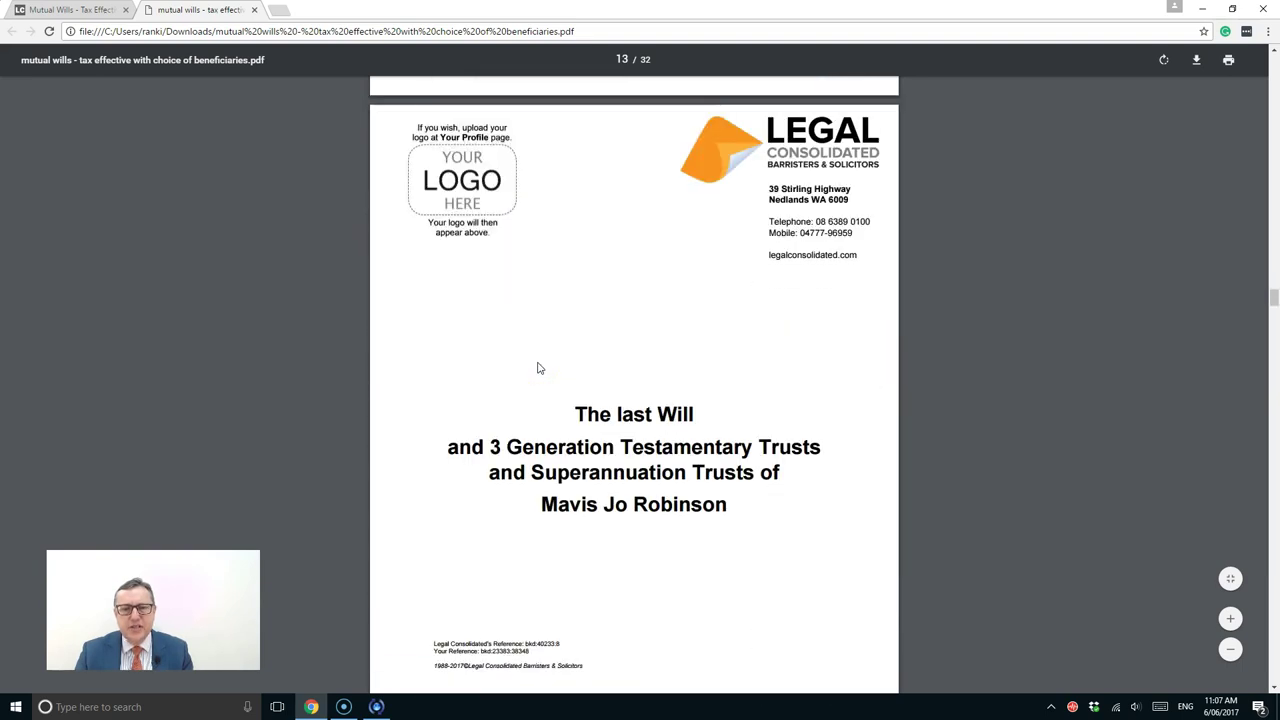
# Scroll through the spouse's will from page 13 to the covering letter on page 24
pyautogui.scroll(-2, 537, 368)
pyautogui.scroll(-14, 537, 368)
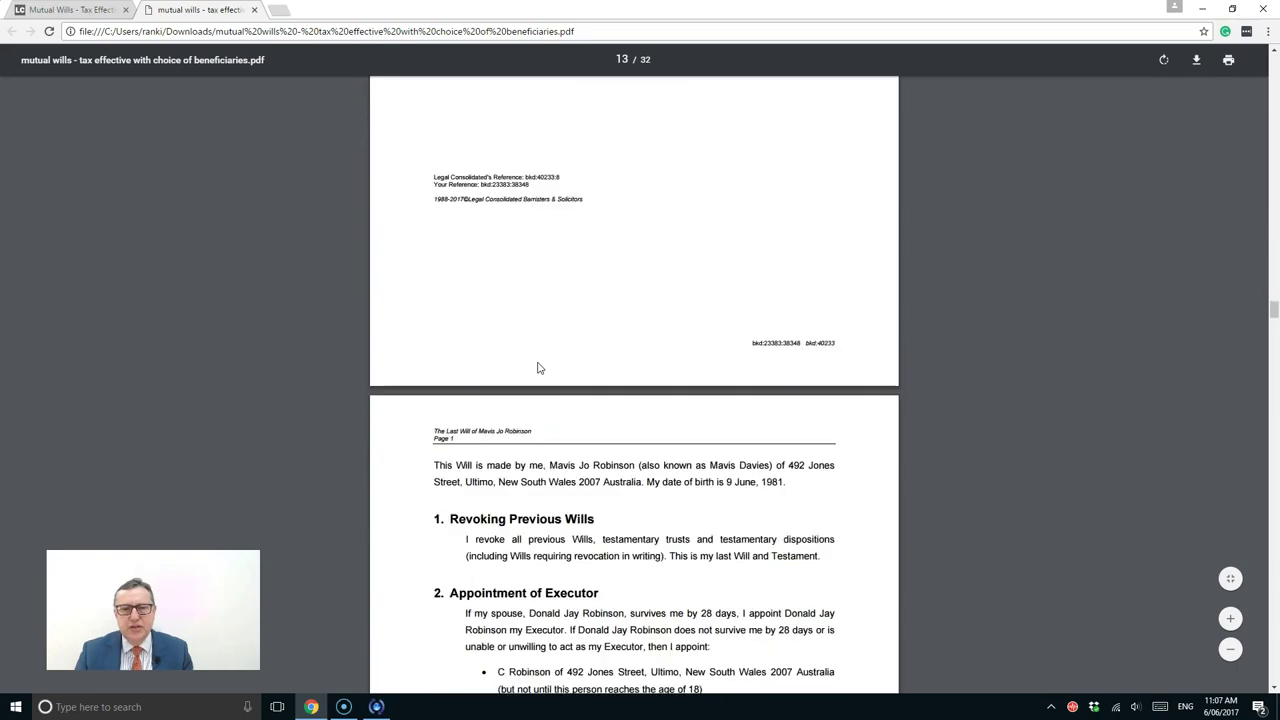
pyautogui.scroll(-20, 537, 362)
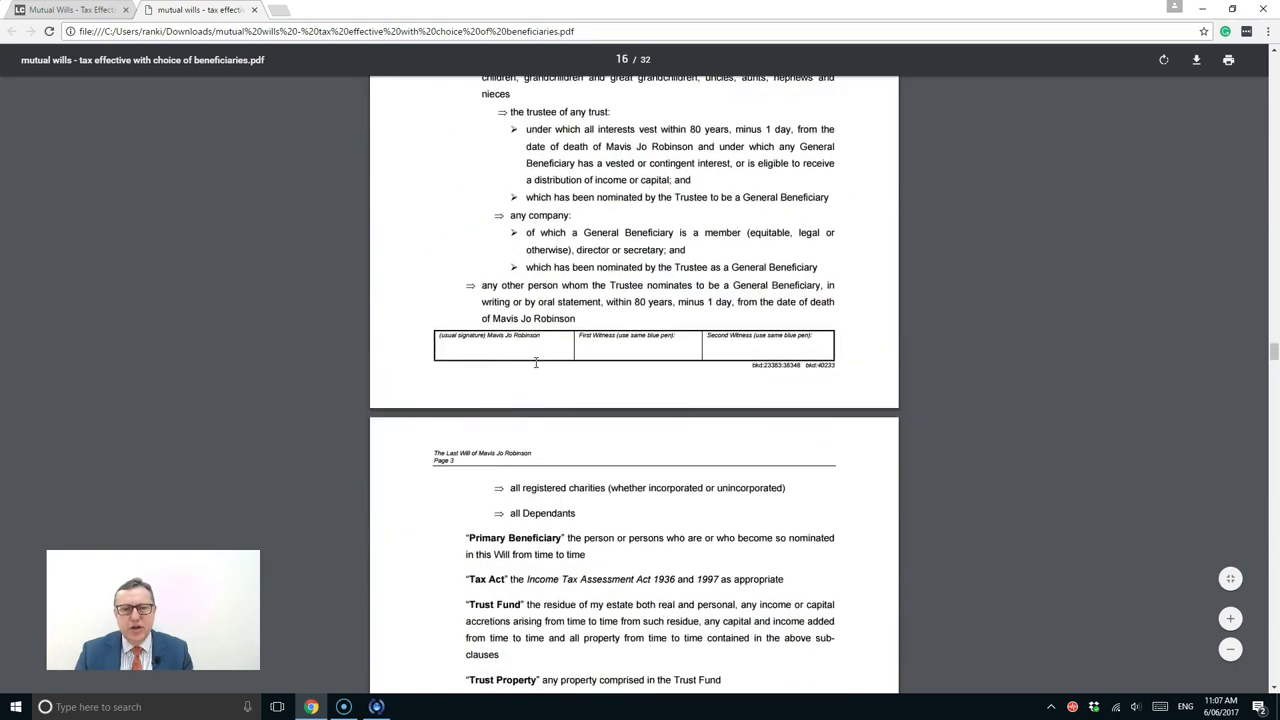
pyautogui.scroll(-20, 533, 362)
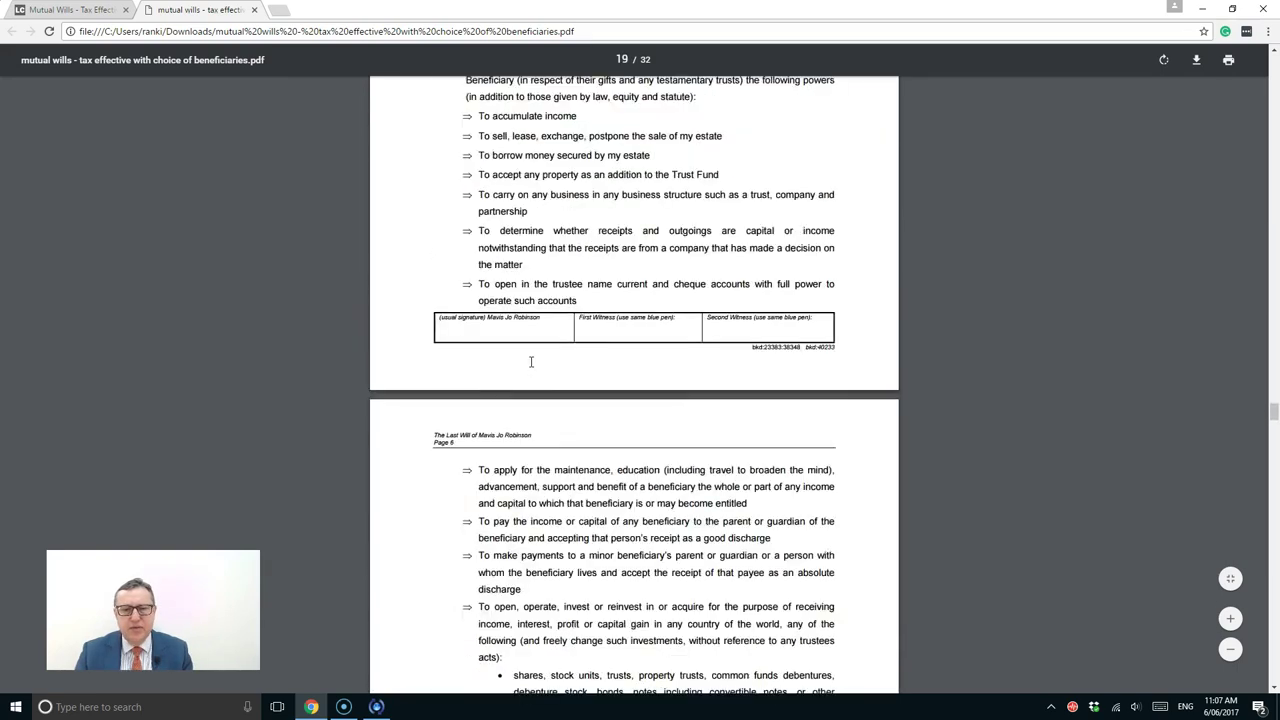
pyautogui.scroll(-18, 526, 358)
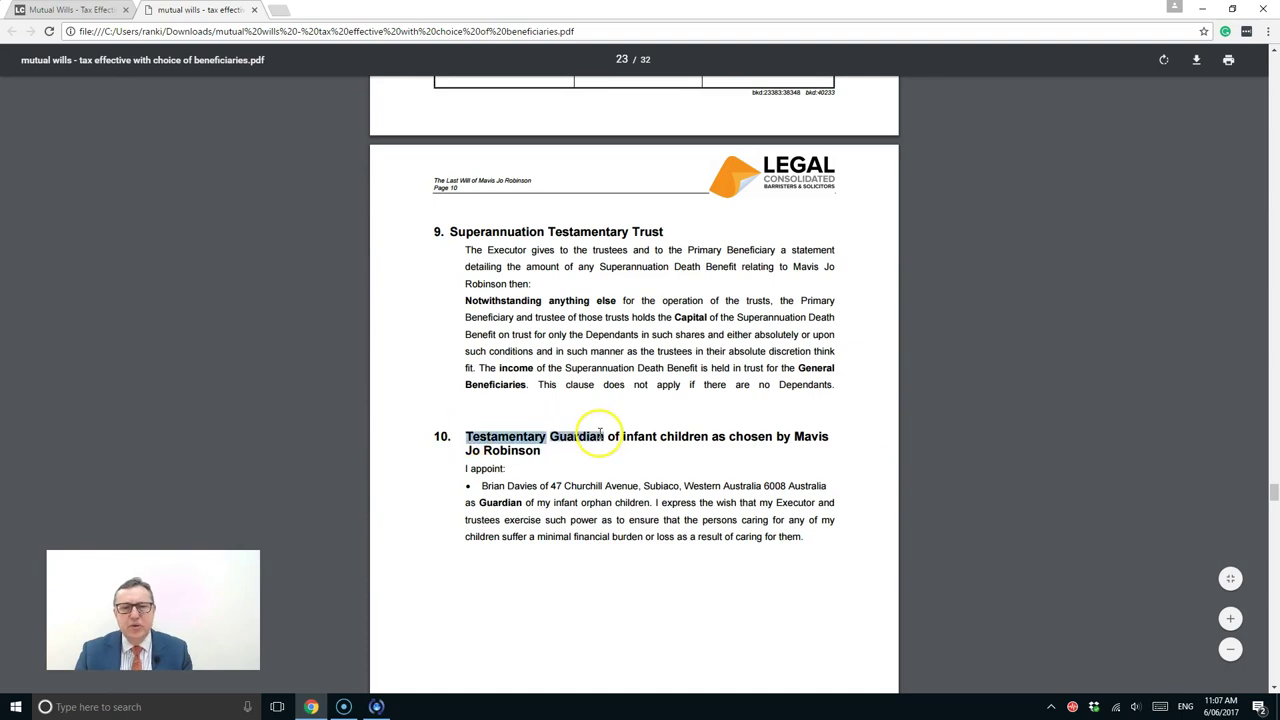
pyautogui.scroll(-7, 565, 420)
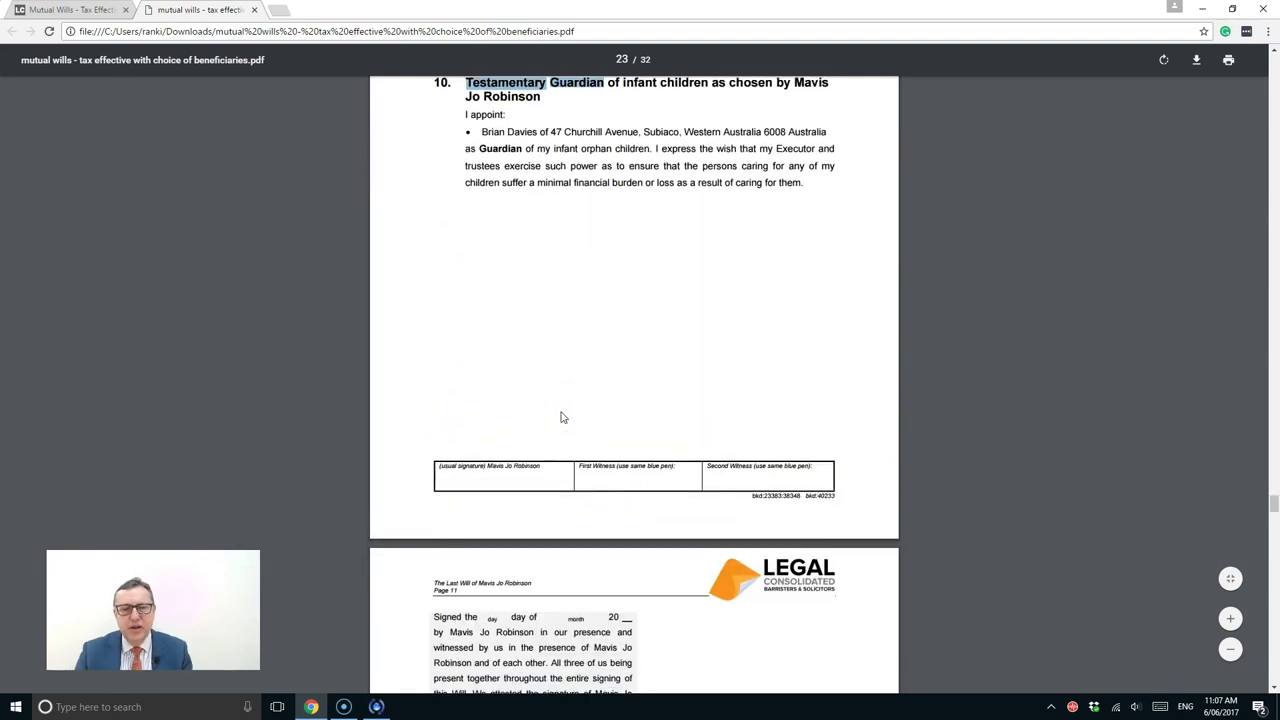
pyautogui.scroll(-7, 561, 417)
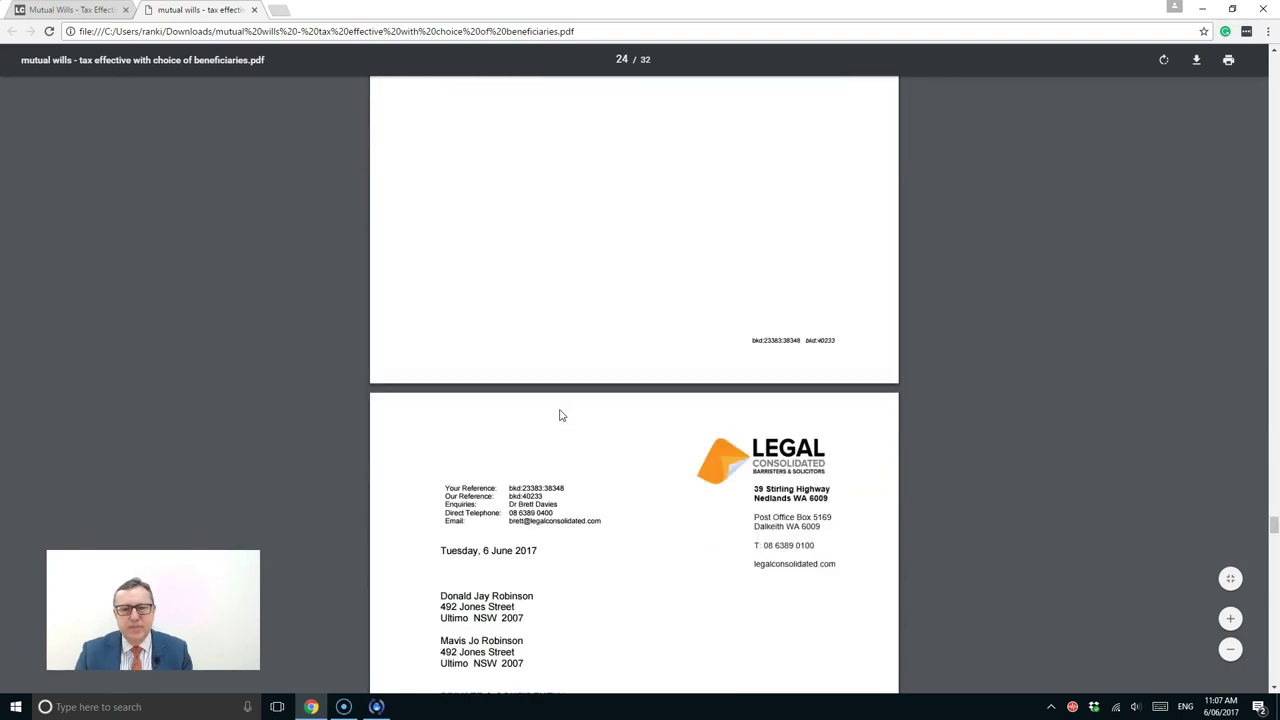
pyautogui.scroll(-1, 561, 416)
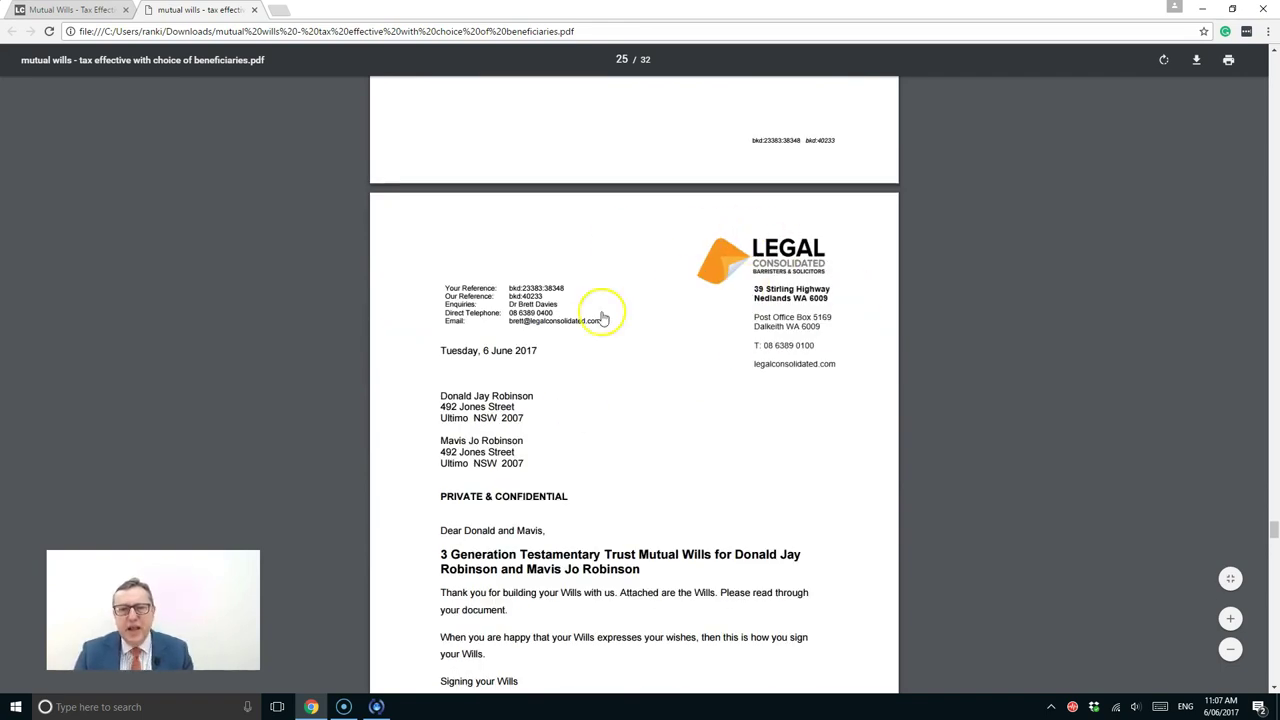
# Scroll through the letter's signing and superannuation advice to 'How do you purchase and hold Real Estate?'
pyautogui.scroll(-1, 520, 345)
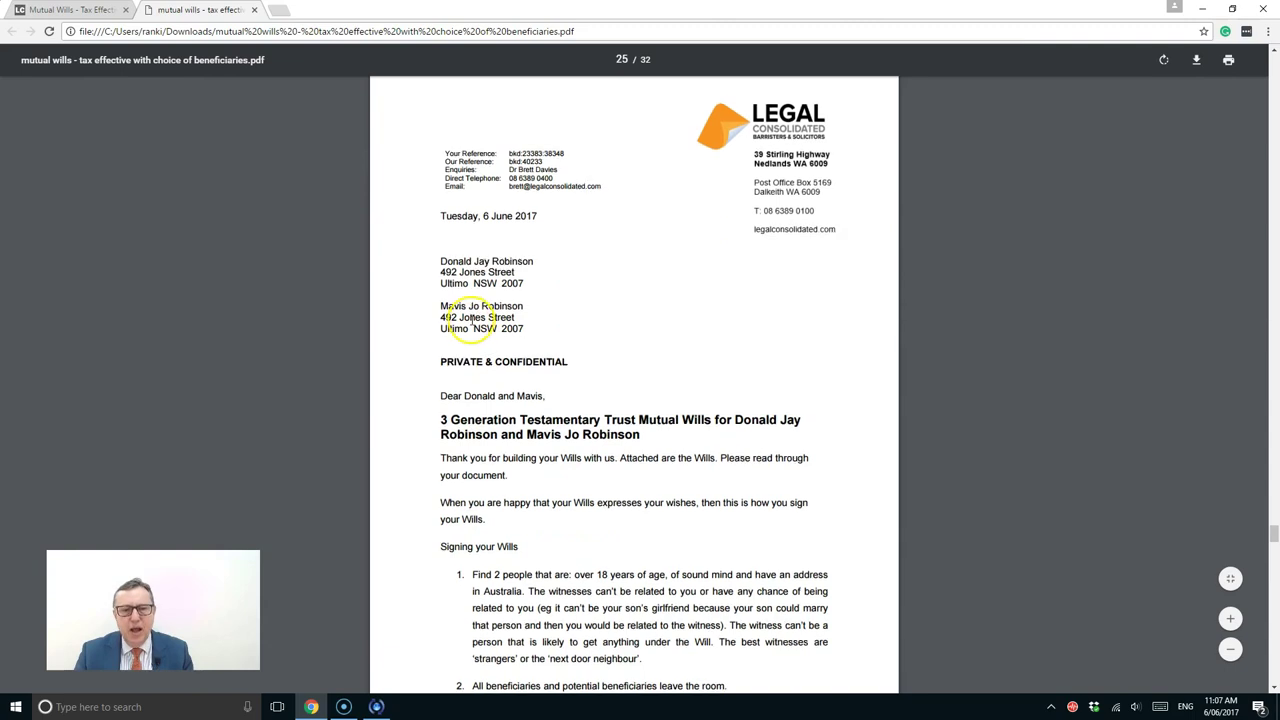
pyautogui.scroll(-2, 471, 328)
pyautogui.scroll(-5, 471, 318)
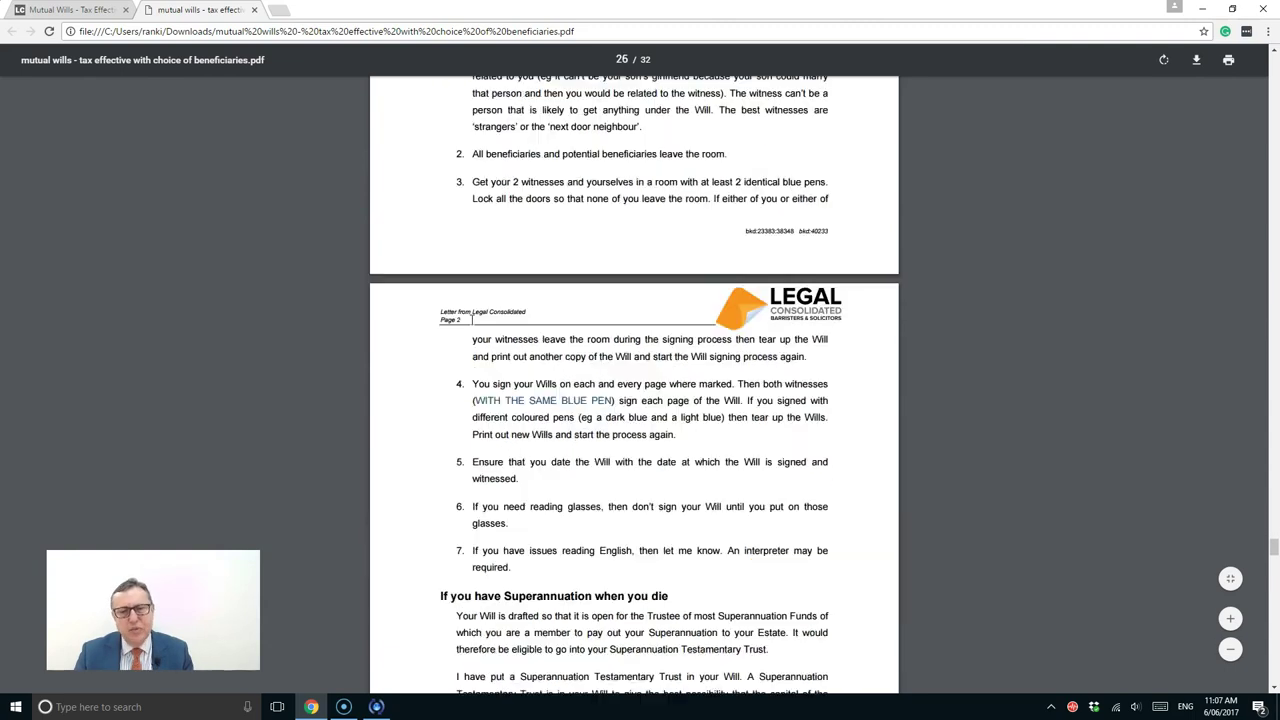
pyautogui.scroll(-4, 471, 318)
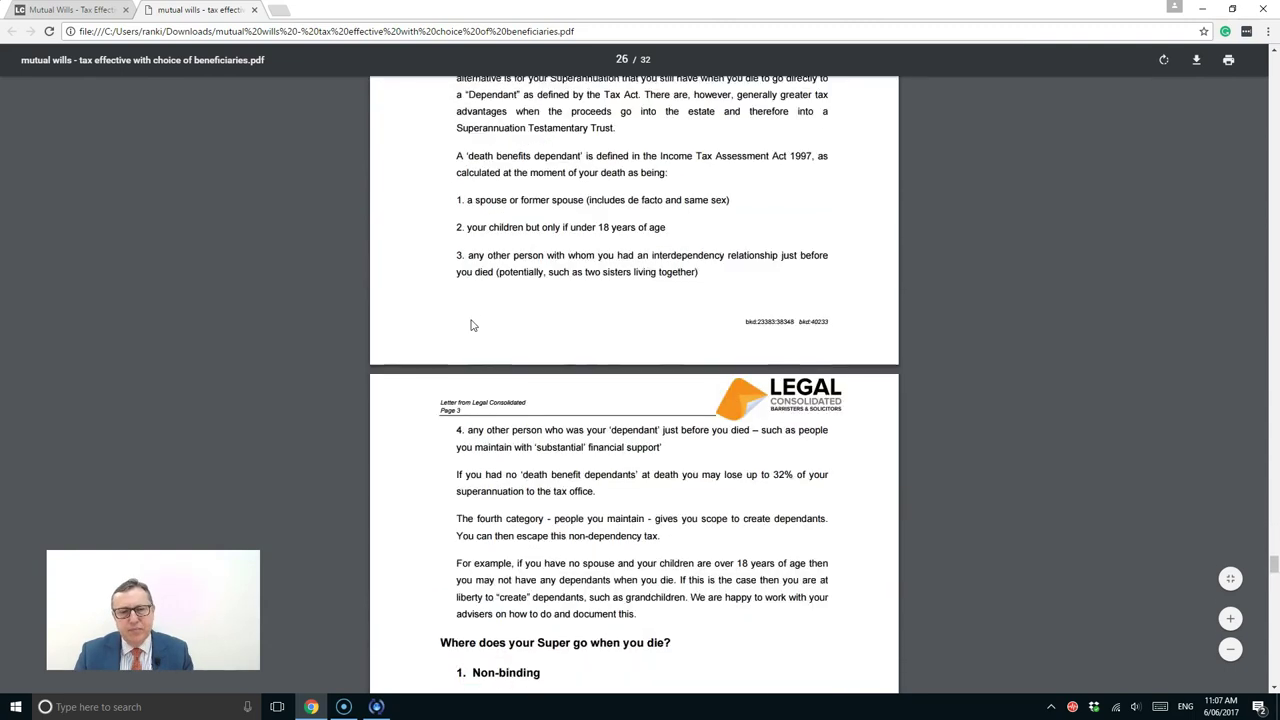
pyautogui.scroll(-2, 471, 318)
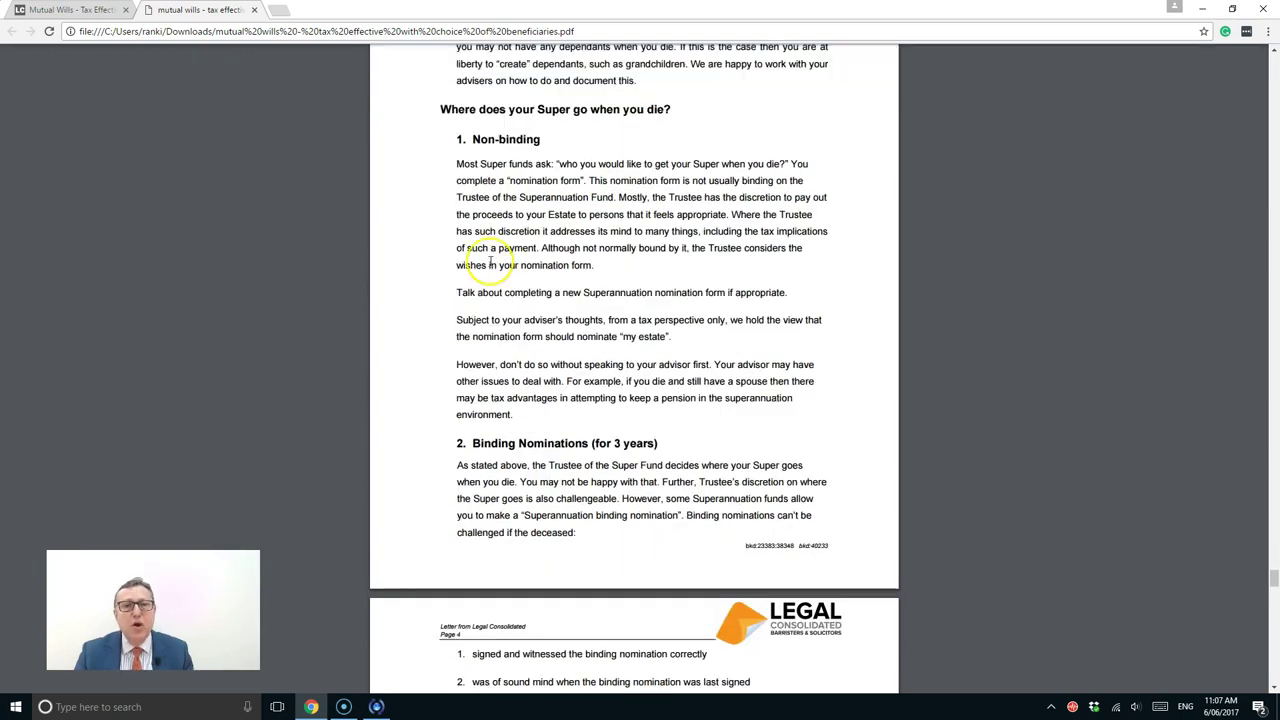
pyautogui.scroll(-6, 520, 270)
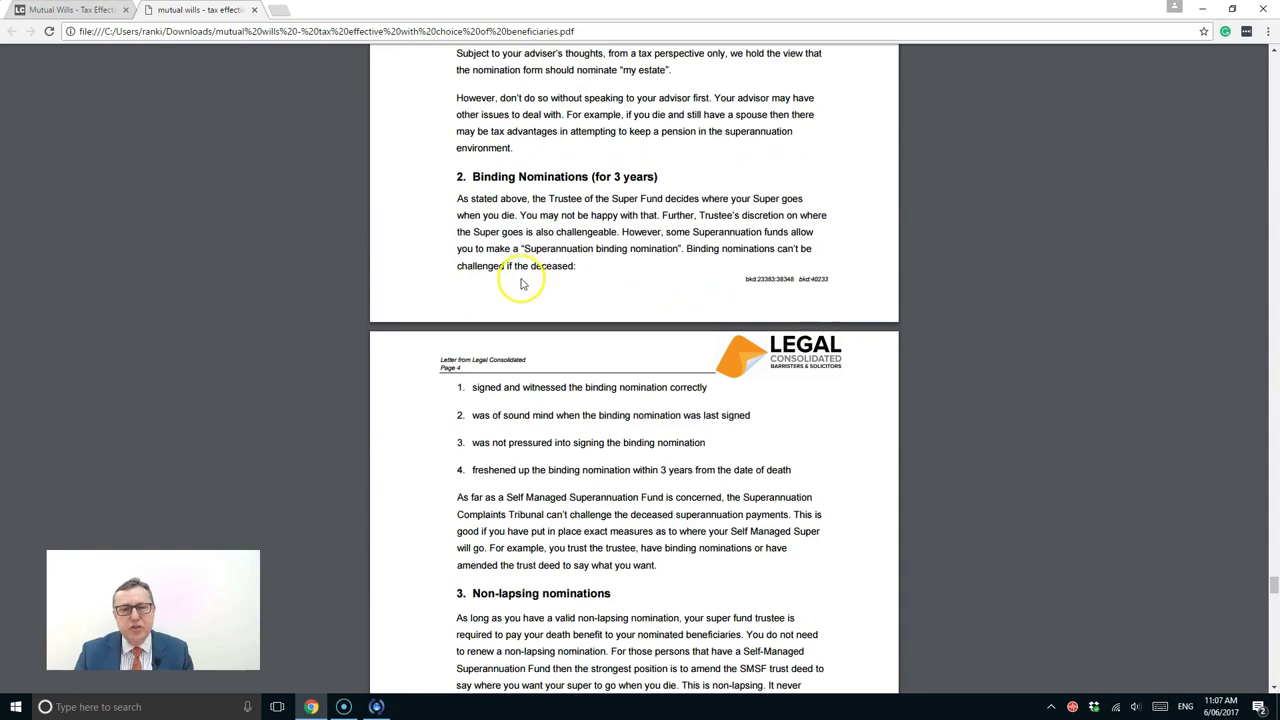
pyautogui.scroll(-6, 521, 280)
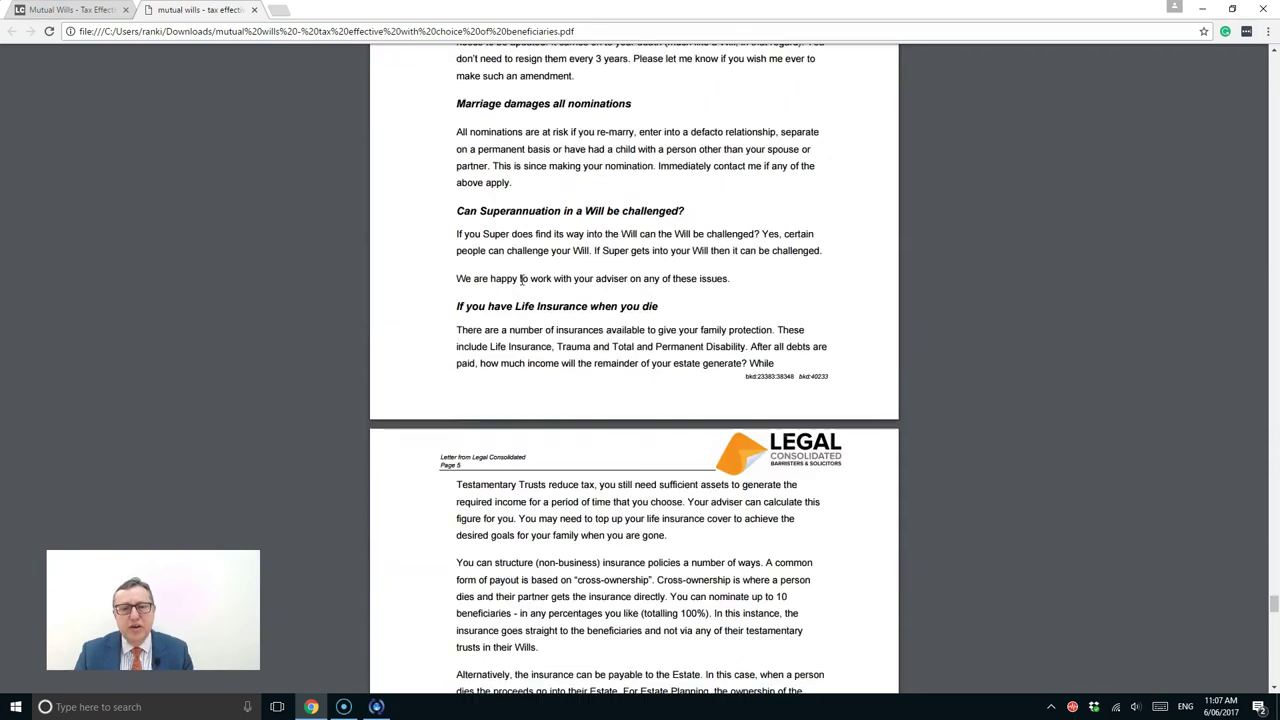
pyautogui.scroll(-6, 521, 283)
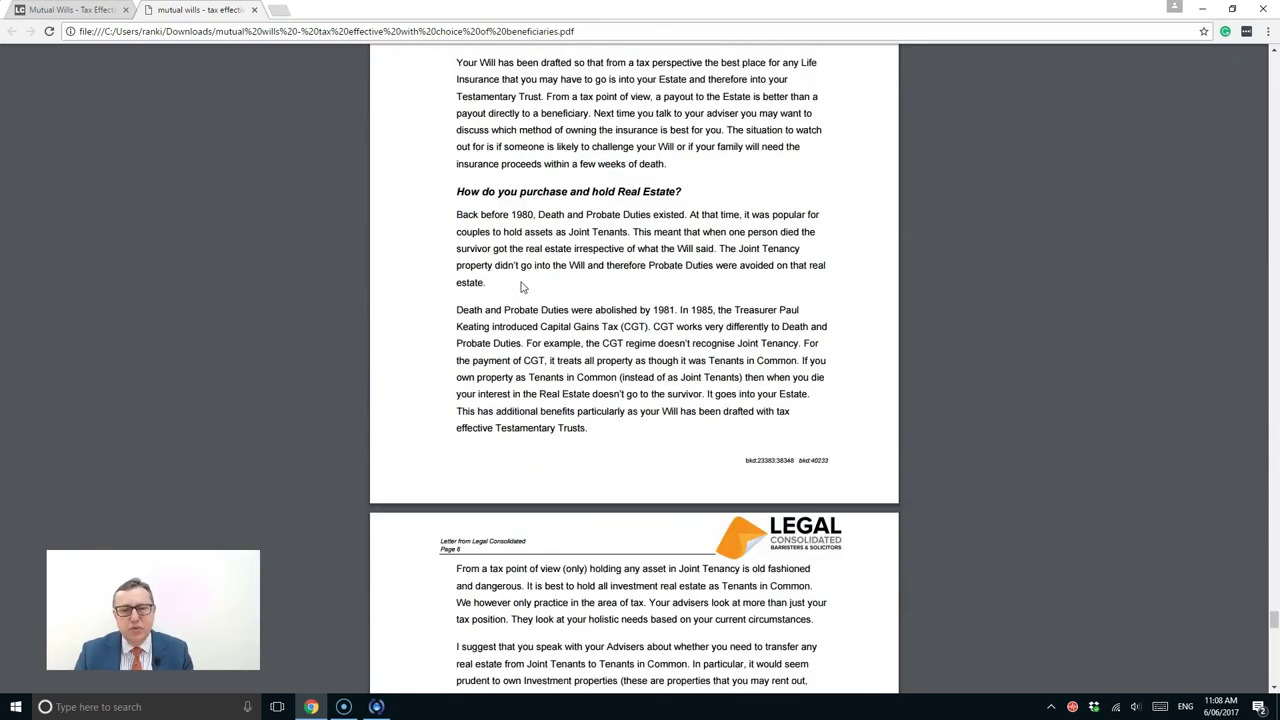